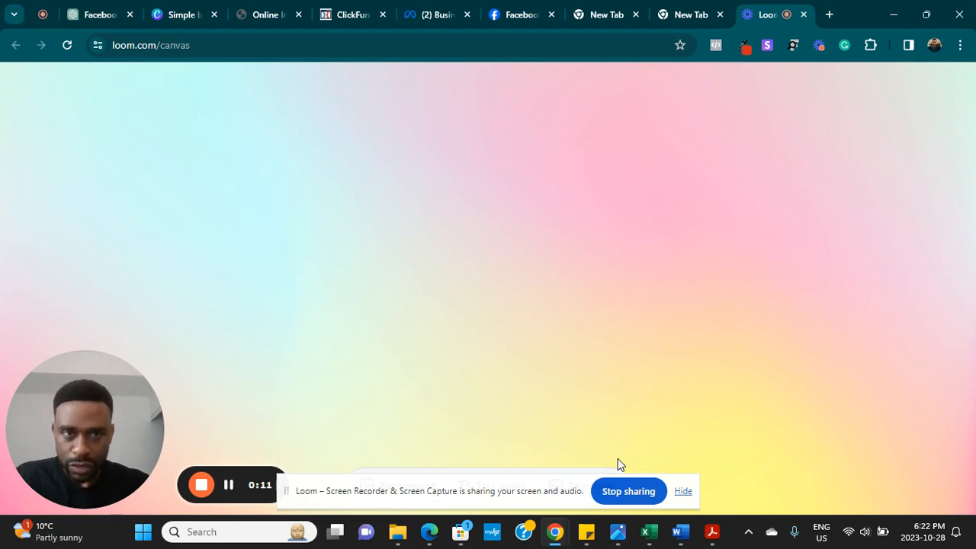
- In Facebook, preview the Create a Page form from the Menu, then return to the home feed
left_click(514, 16)
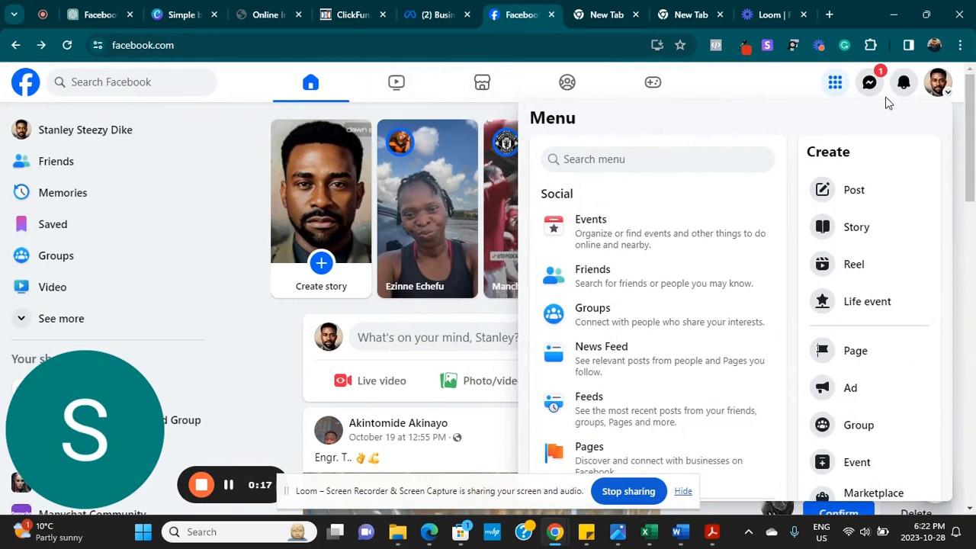
left_click(834, 84)
left_click(834, 86)
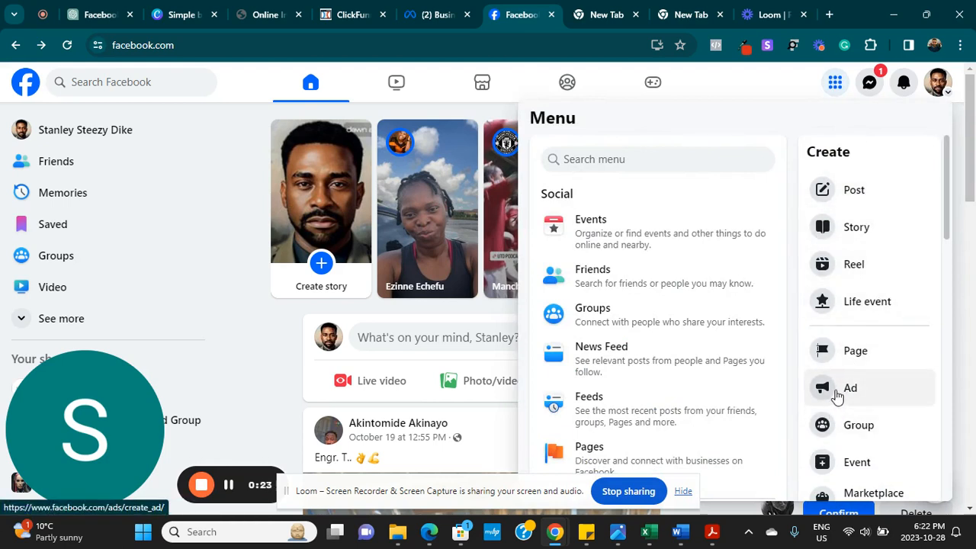
left_click(853, 353)
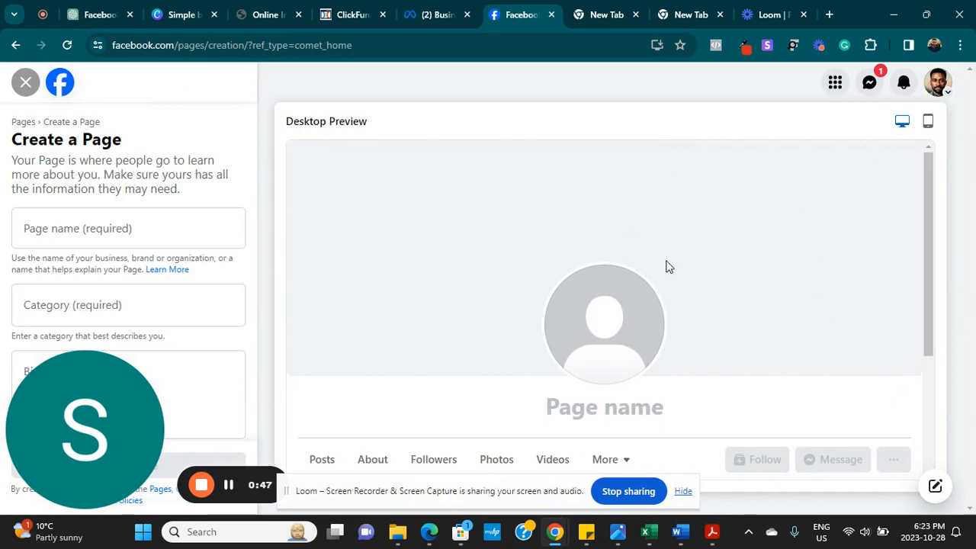
left_click(14, 47)
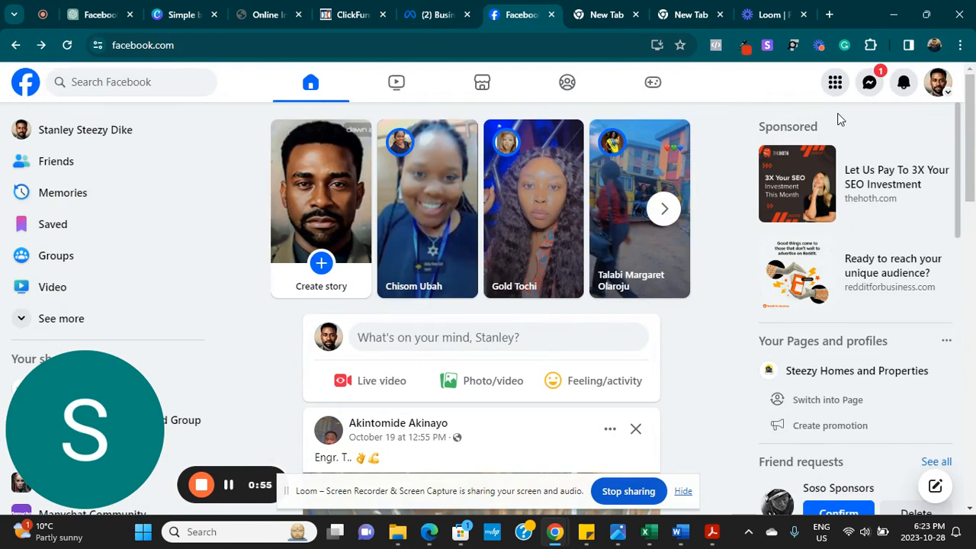
- Launch Ads Manager via Facebook Menu > Create > Ad, then bring the Edge window forward
left_click(835, 83)
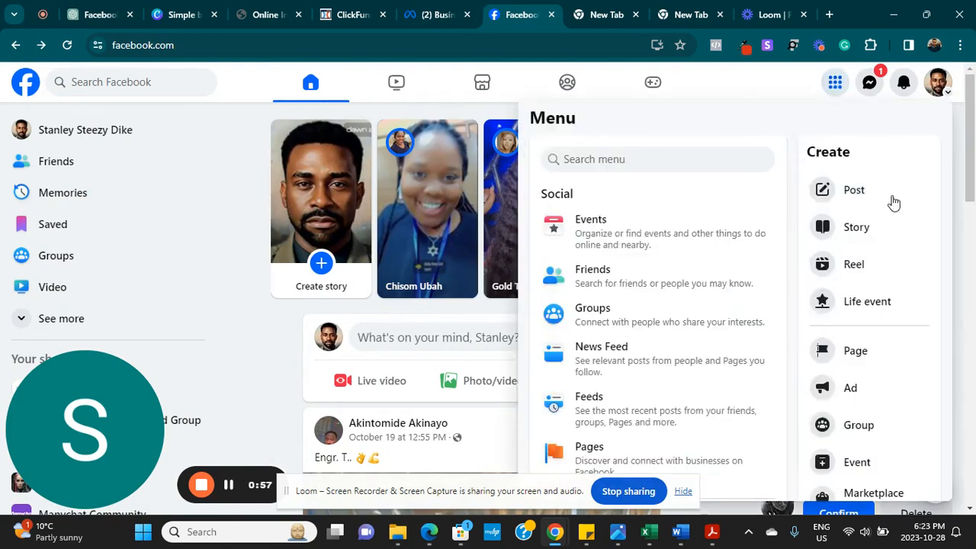
left_click(845, 389)
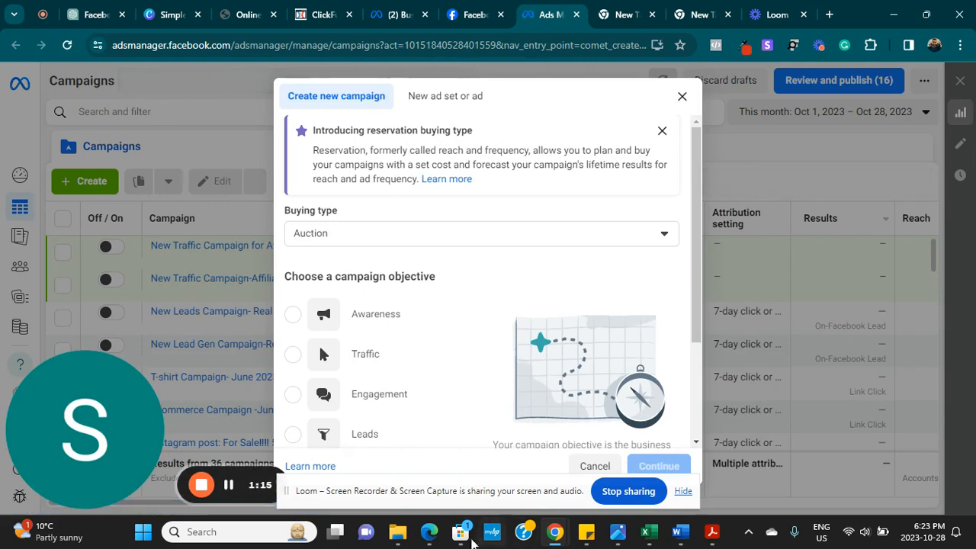
left_click(431, 536)
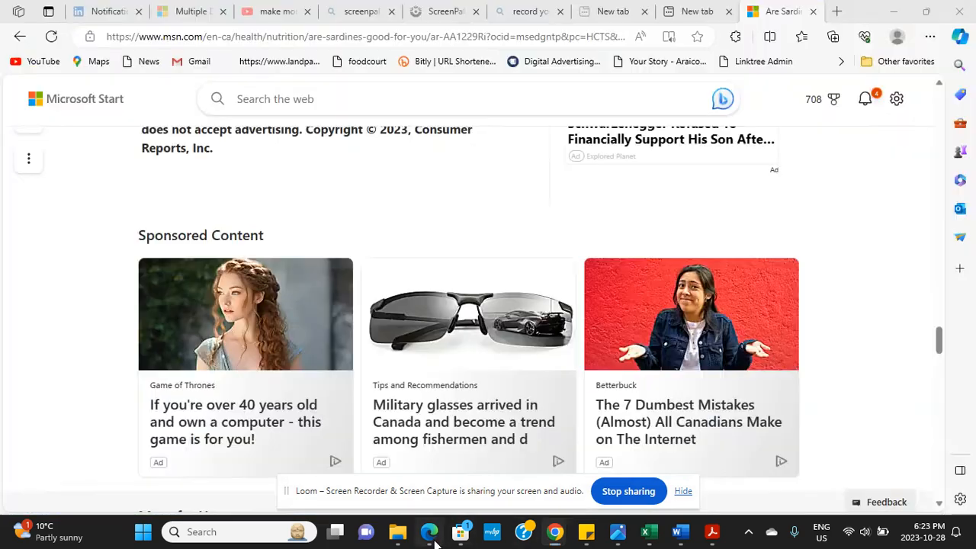
- Open a new InPrivate window in Microsoft Edge
left_click(836, 13)
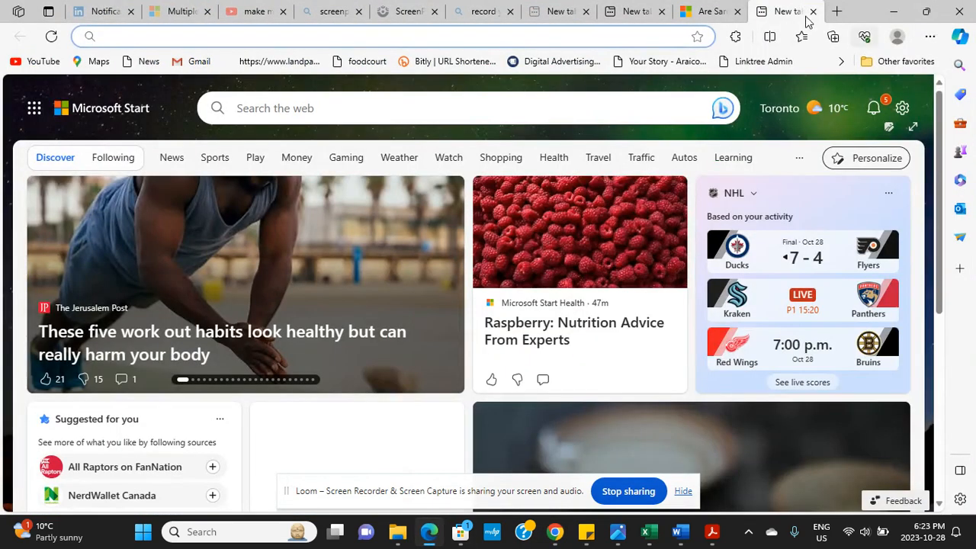
left_click(929, 37)
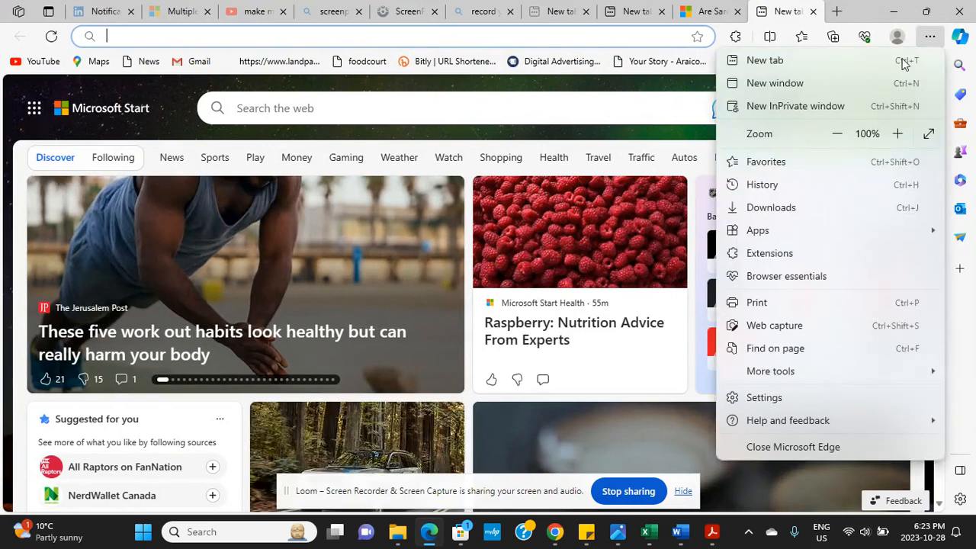
left_click(798, 105)
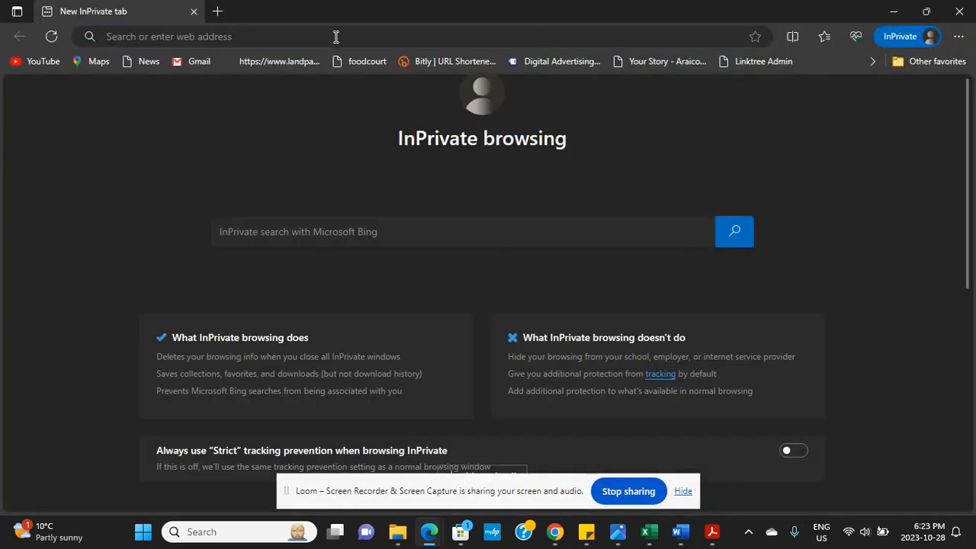
- Search 'busin' and open the Meta business login page, then return to Chrome
left_click(336, 36)
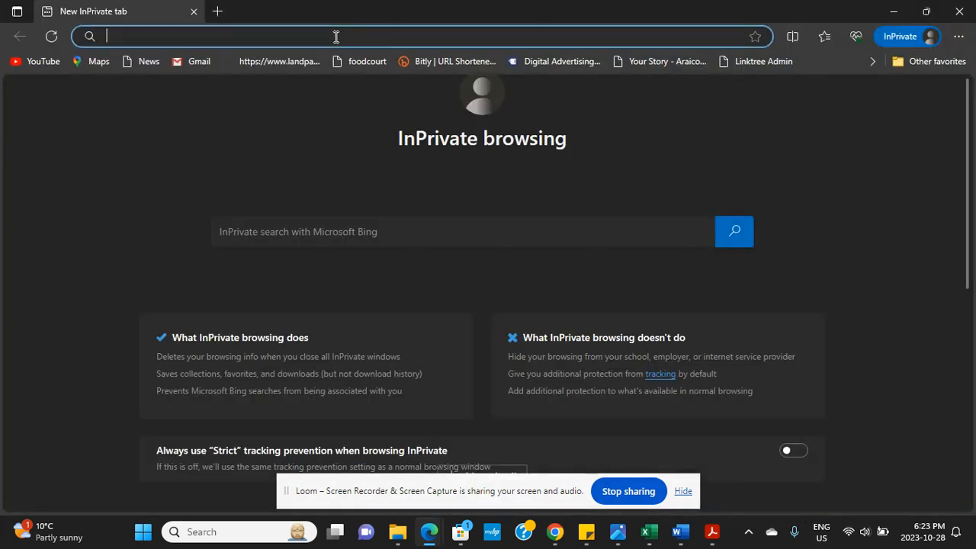
type("business.facebook.com log in")
key("Return")
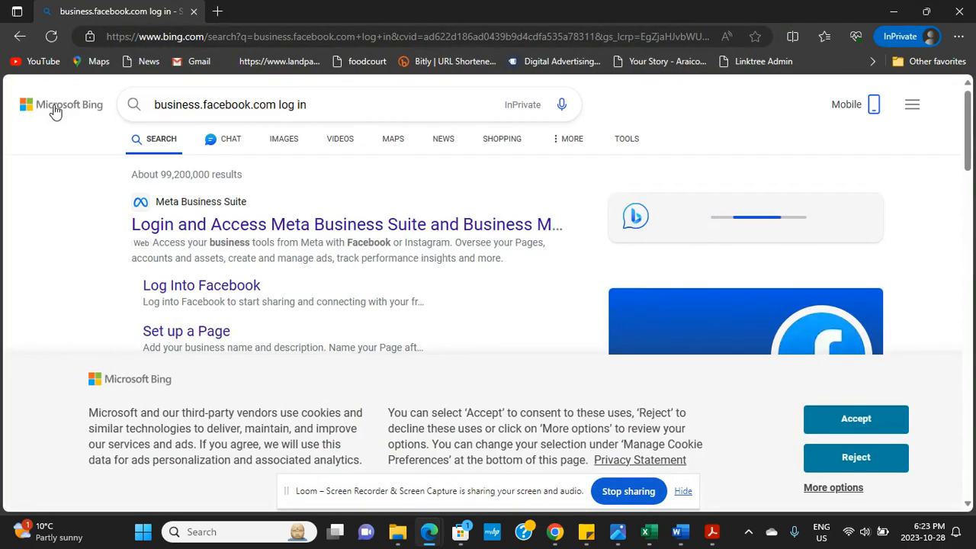
left_click(190, 232)
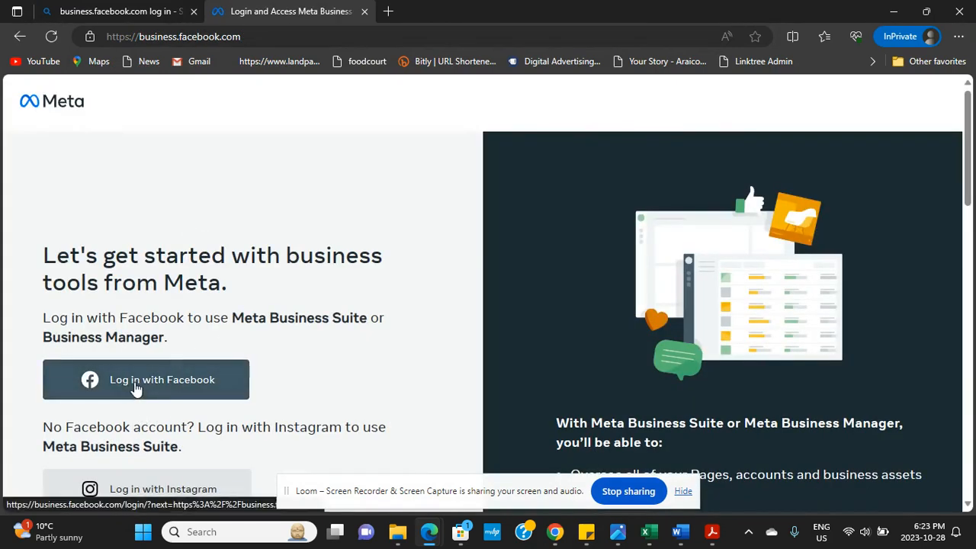
scroll(69, 456, "down", 2)
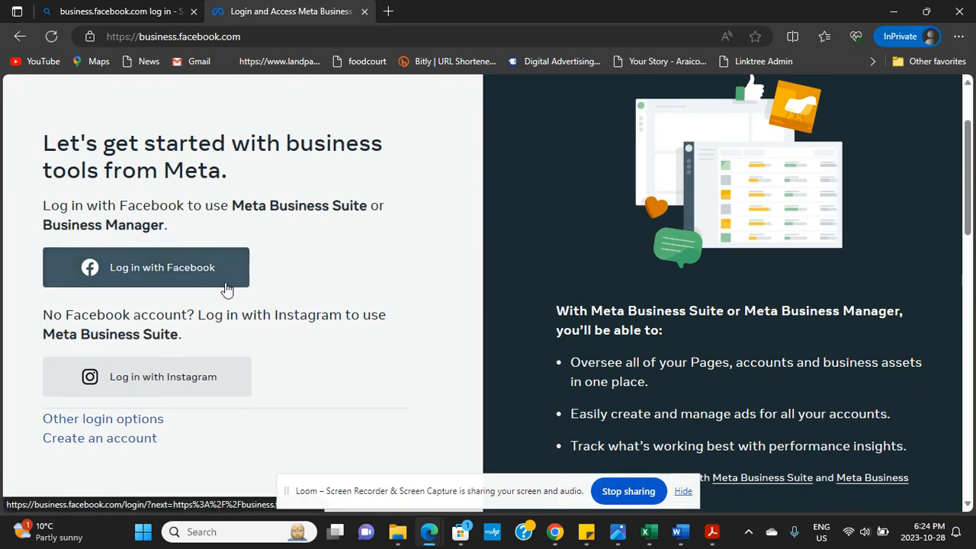
key("alt+Tab")
key("alt+Tab")
key("alt+Tab")
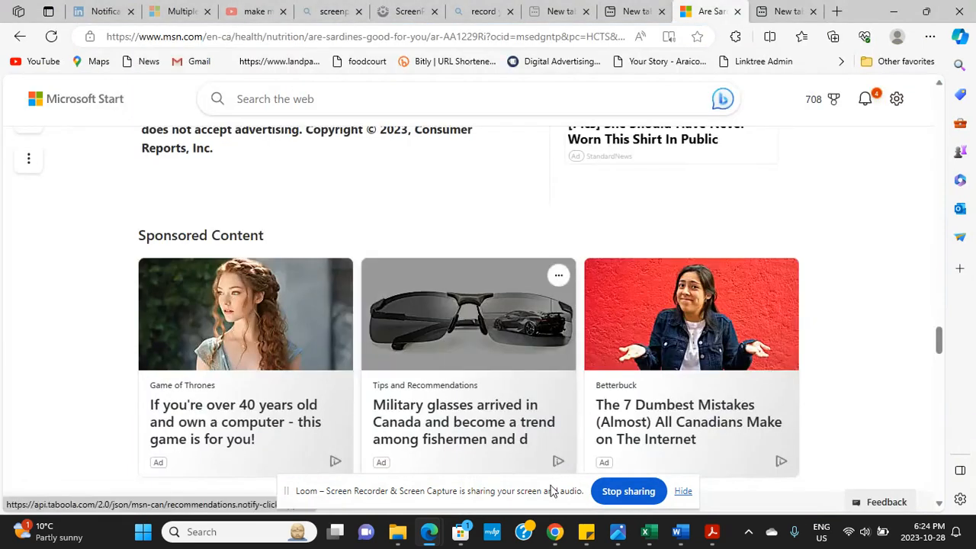
- On the Meta Business home page, select the consulting business account from the account list
mouse_move(558, 540)
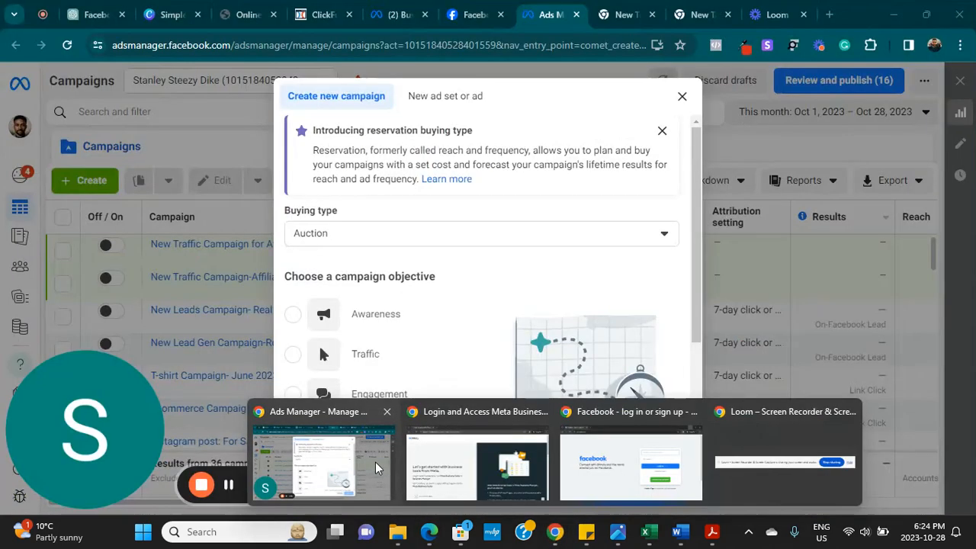
left_click(375, 462)
left_click(383, 16)
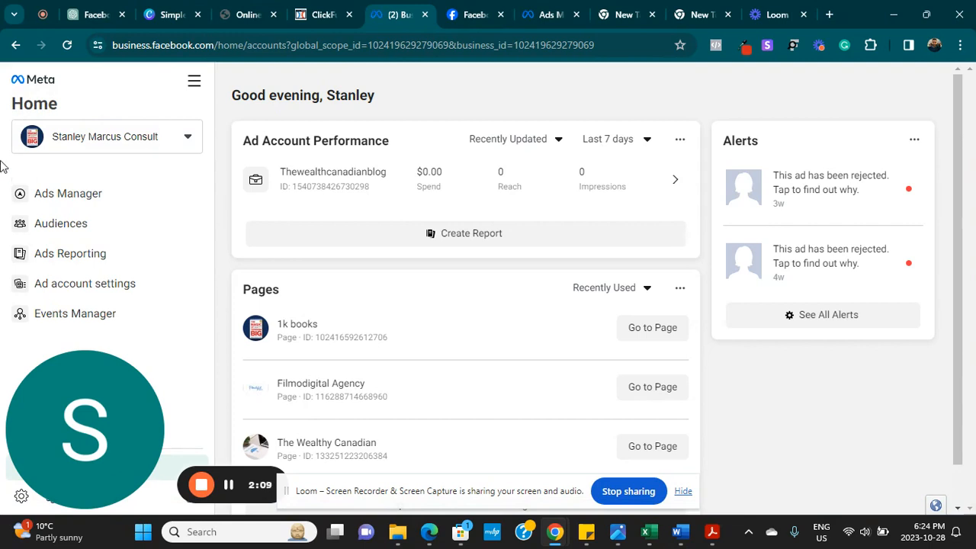
left_click(190, 137)
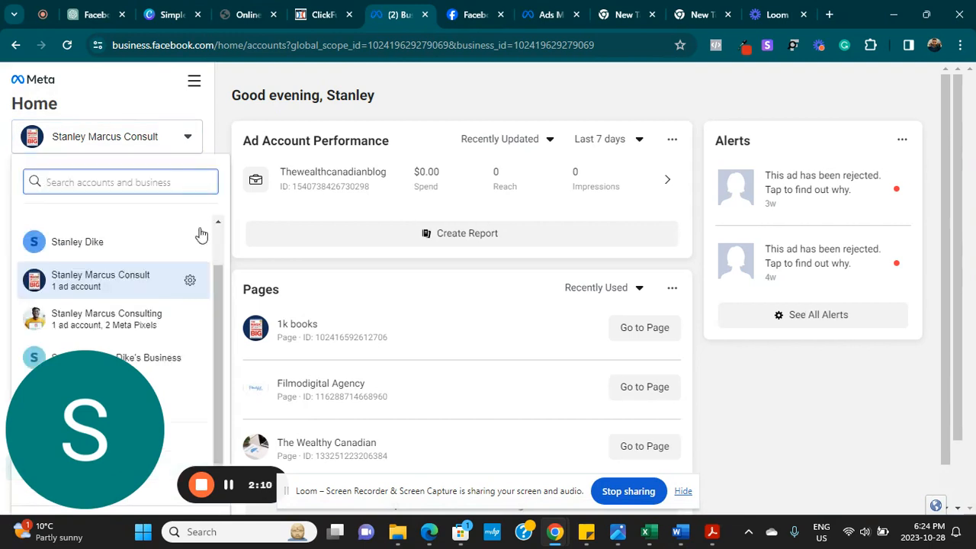
left_click_drag(131, 394, 970, 397)
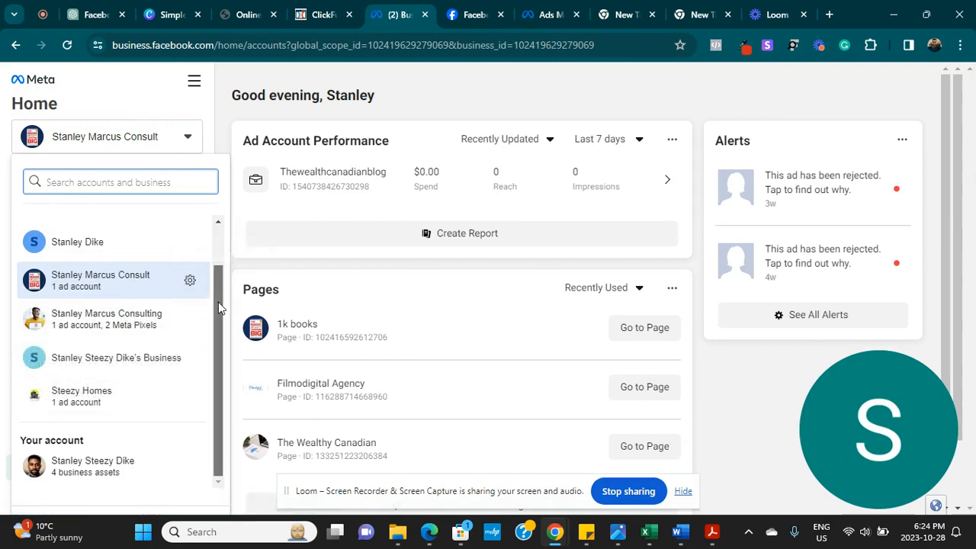
left_click_drag(218, 302, 210, 271)
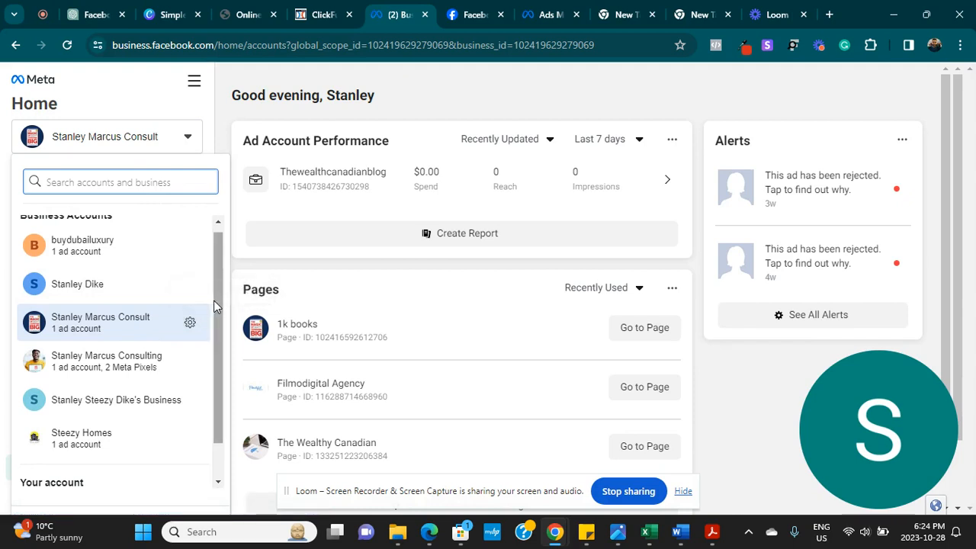
left_click_drag(213, 301, 214, 280)
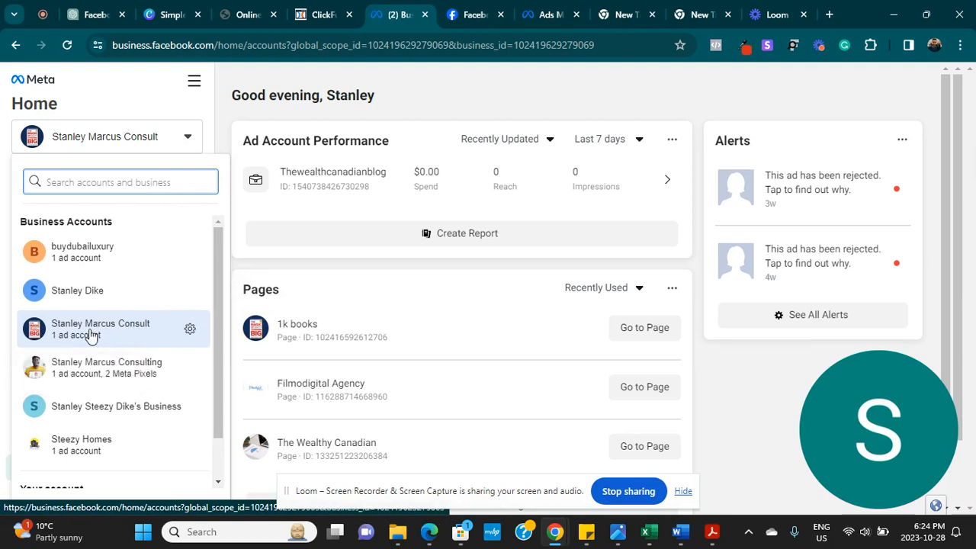
left_click(139, 135)
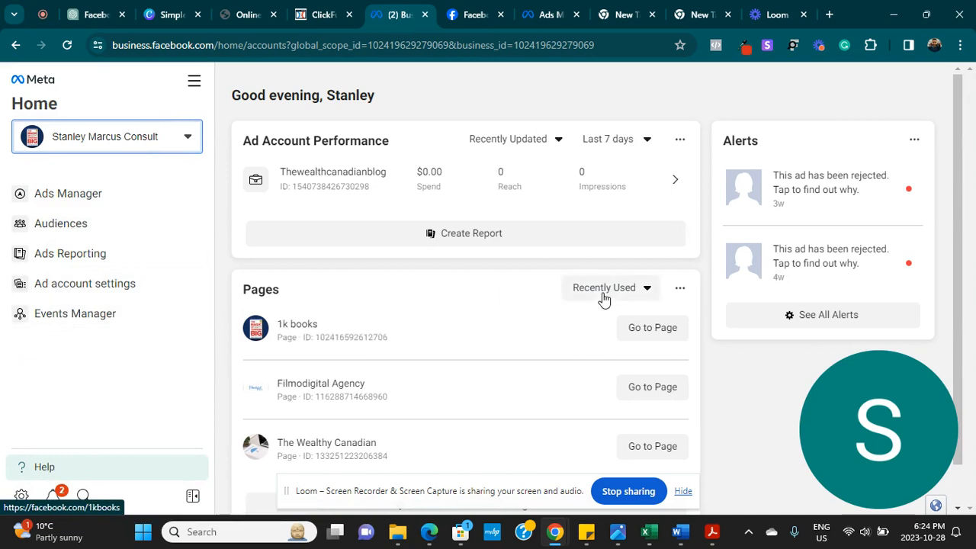
- Open Ads Manager for the consulting business from the sidebar
scroll(965, 186, "down", 1)
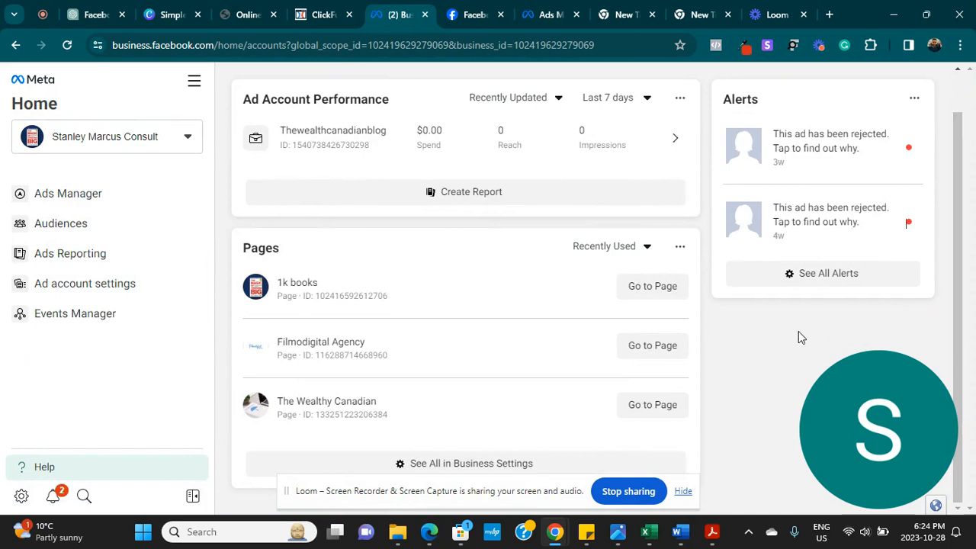
scroll(959, 285, "up", 1)
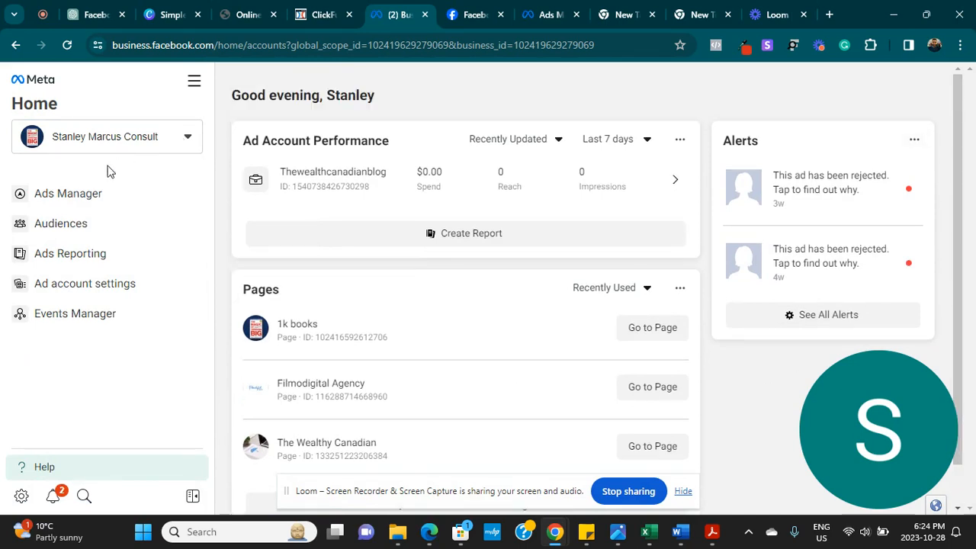
left_click(72, 199)
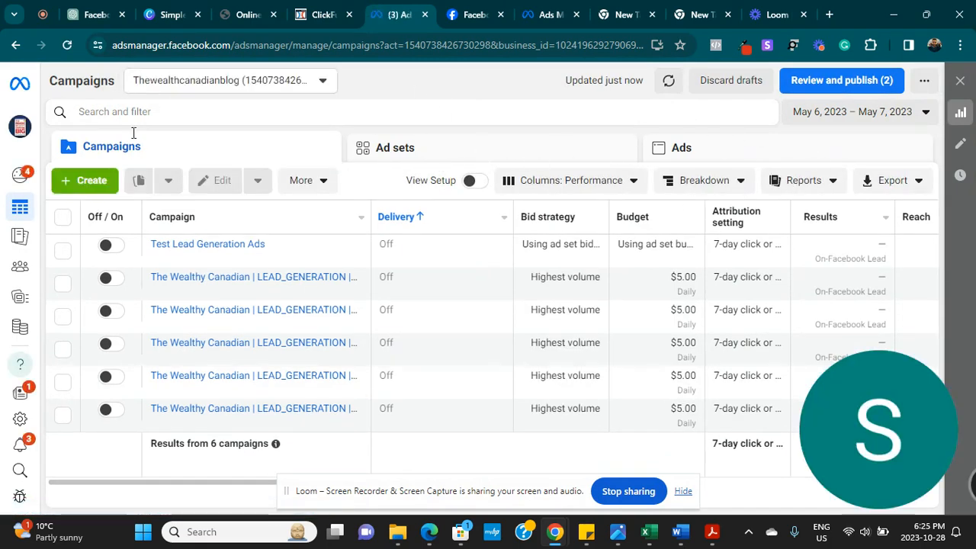
- Open the Create new campaign dialog with the green + Create button
left_click(81, 183)
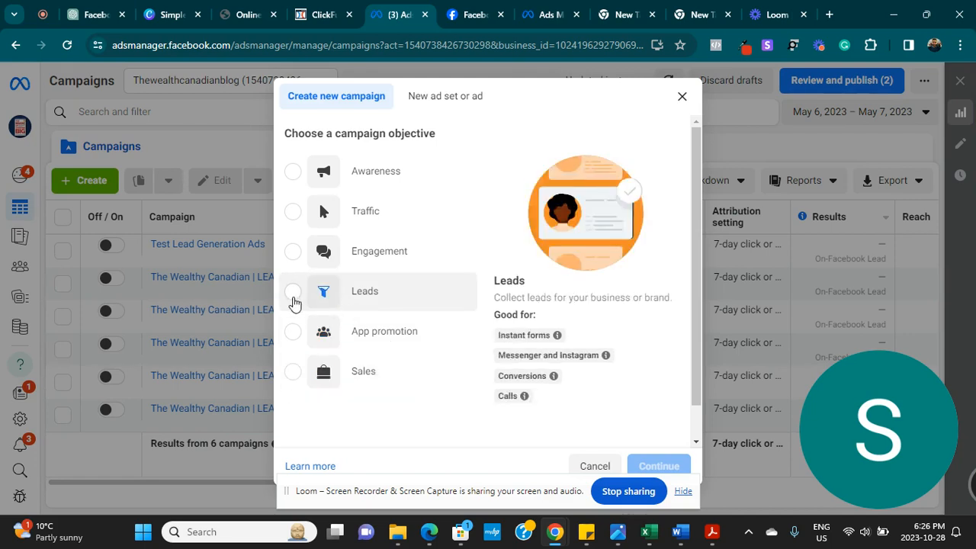
- Choose the Leads objective with manual setup to create the New Leads Campaign draft
left_click(292, 298)
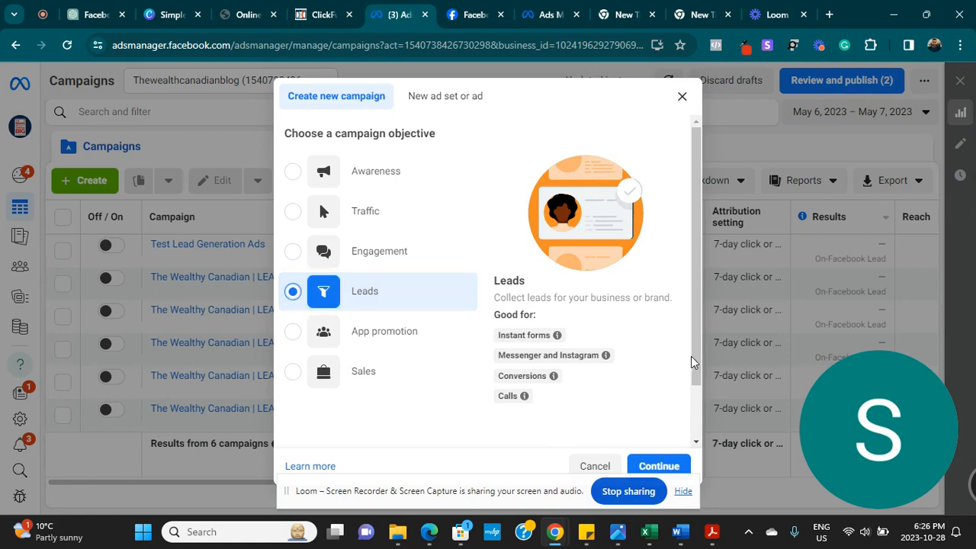
left_click_drag(697, 368, 699, 393)
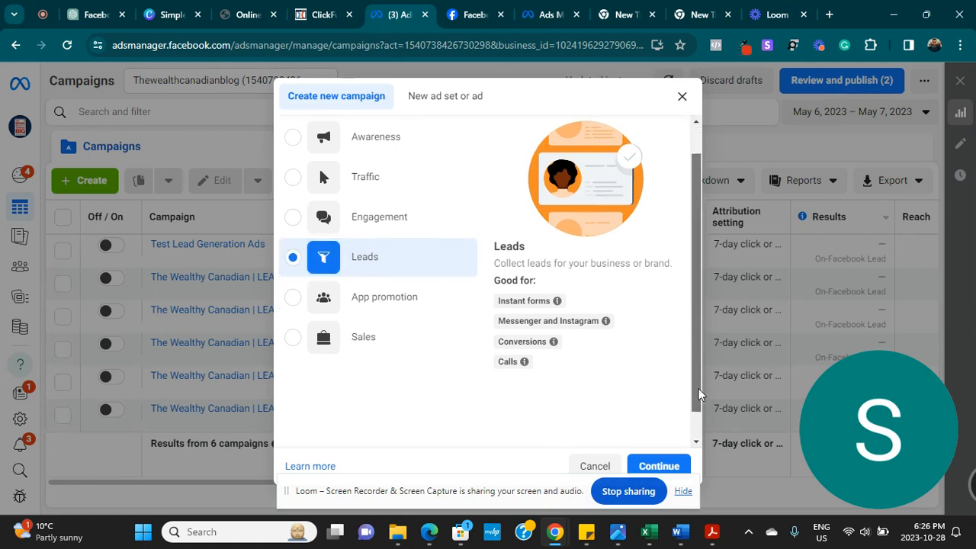
left_click_drag(700, 393, 699, 416)
left_click(658, 467)
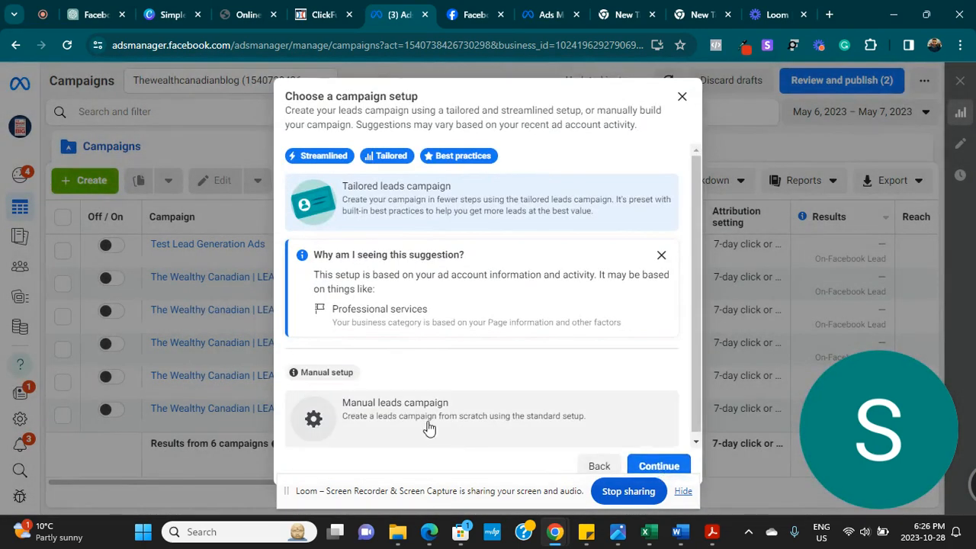
scroll(674, 356, "up", 1)
scroll(674, 356, "down", 1)
left_click(463, 427)
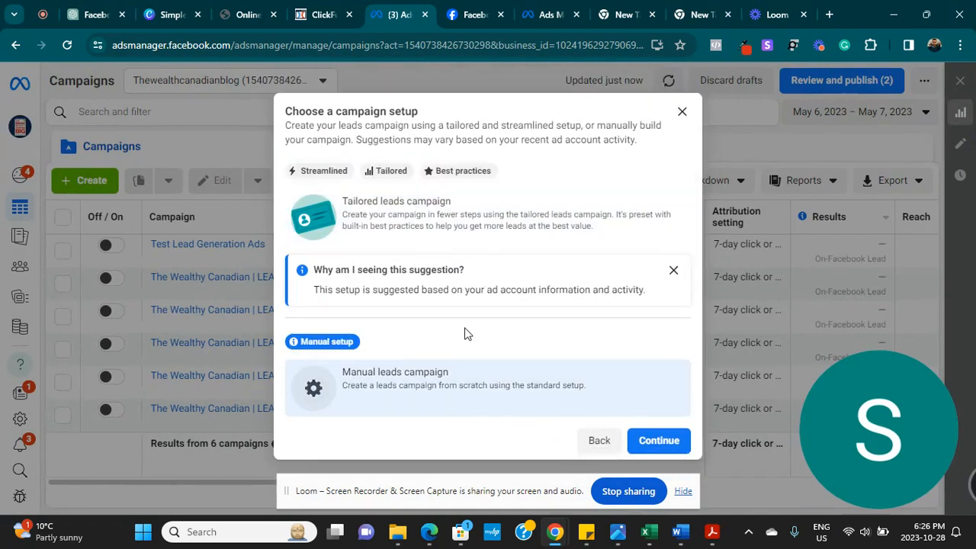
left_click(656, 442)
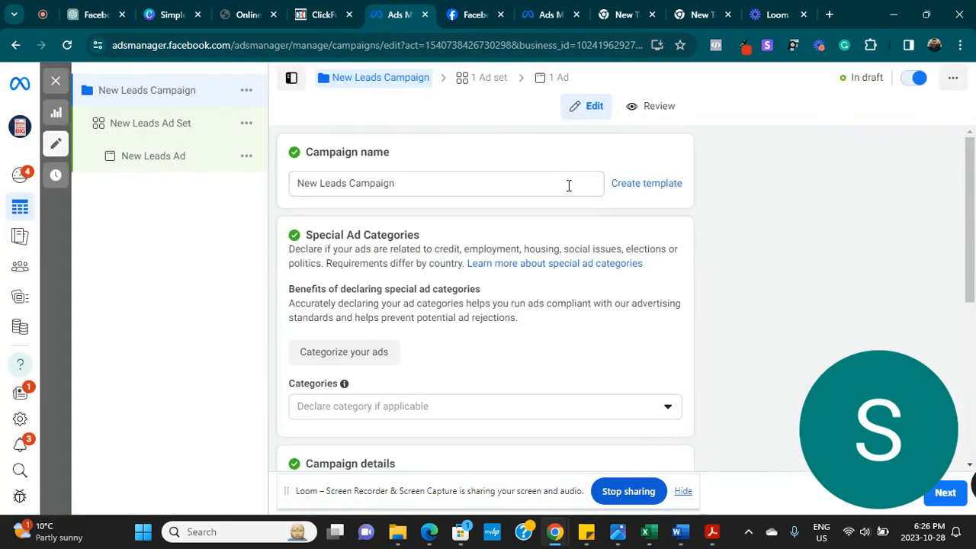
- Rename the campaign to 'Shirts Campaign'
left_click(436, 186)
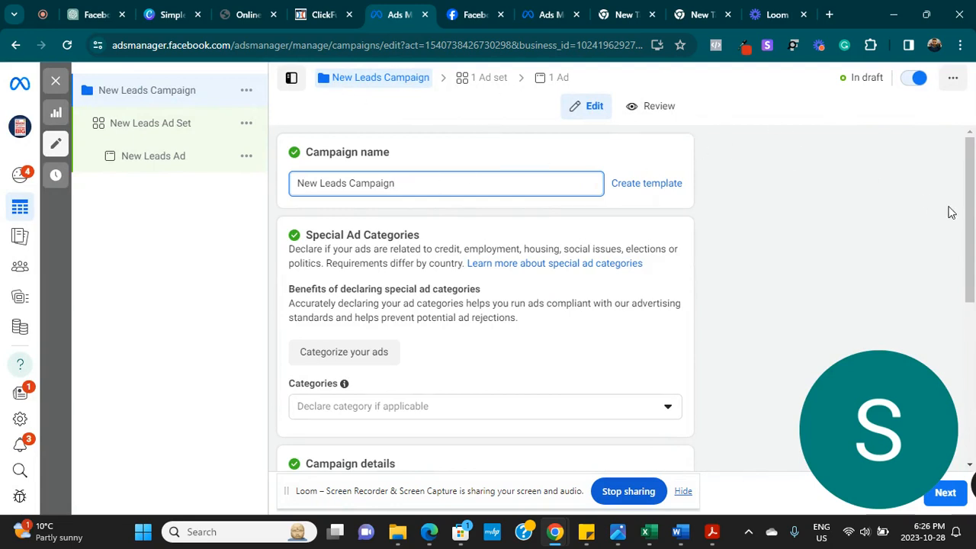
left_click(973, 190)
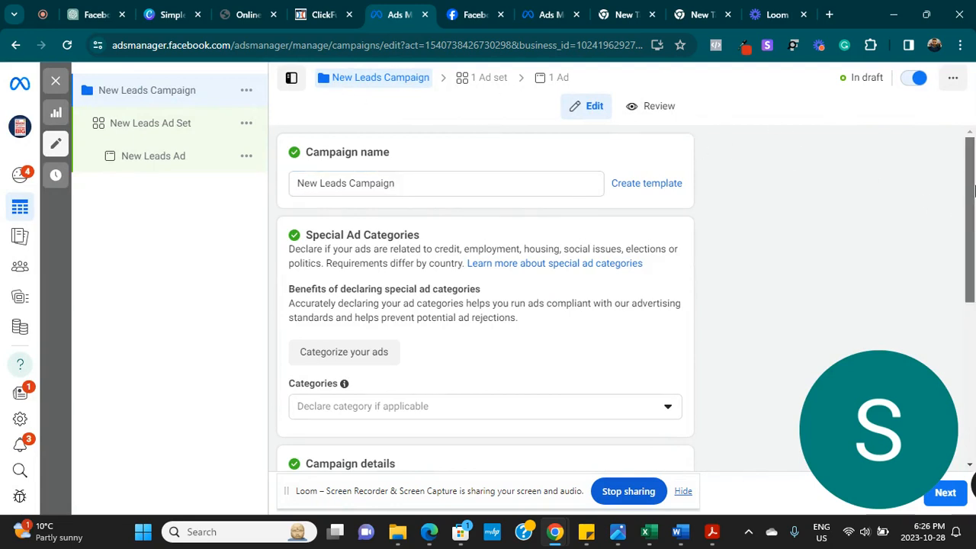
left_click(412, 187)
key("BackSpace")
key("BackSpace")
key("BackSpace")
key("BackSpace")
key("BackSpace")
key("BackSpace")
key("BackSpace")
key("BackSpace")
key("BackSpace")
key("BackSpace")
key("BackSpace")
key("BackSpace")
key("BackSpace")
key("BackSpace")
key("BackSpace")
key("BackSpace")
key("BackSpace")
key("BackSpace")
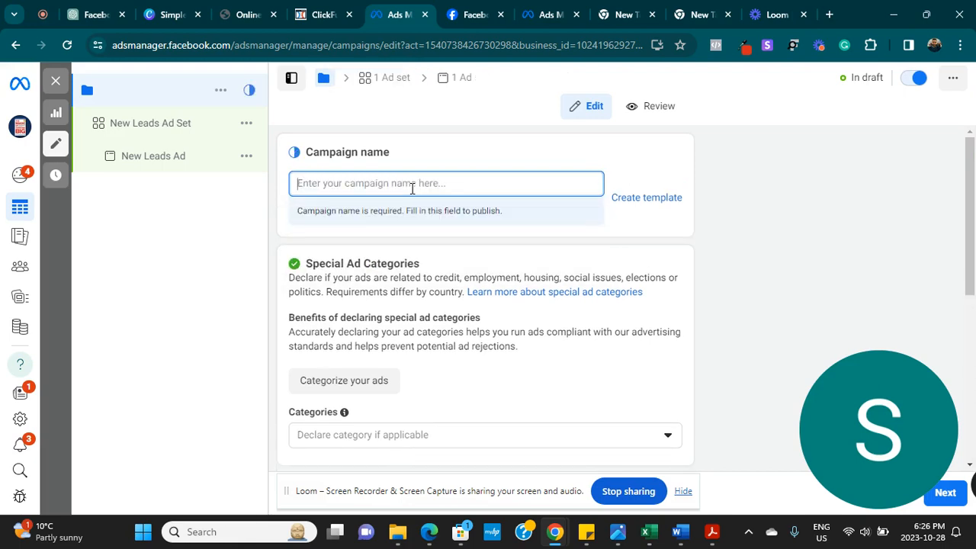
type("Tes")
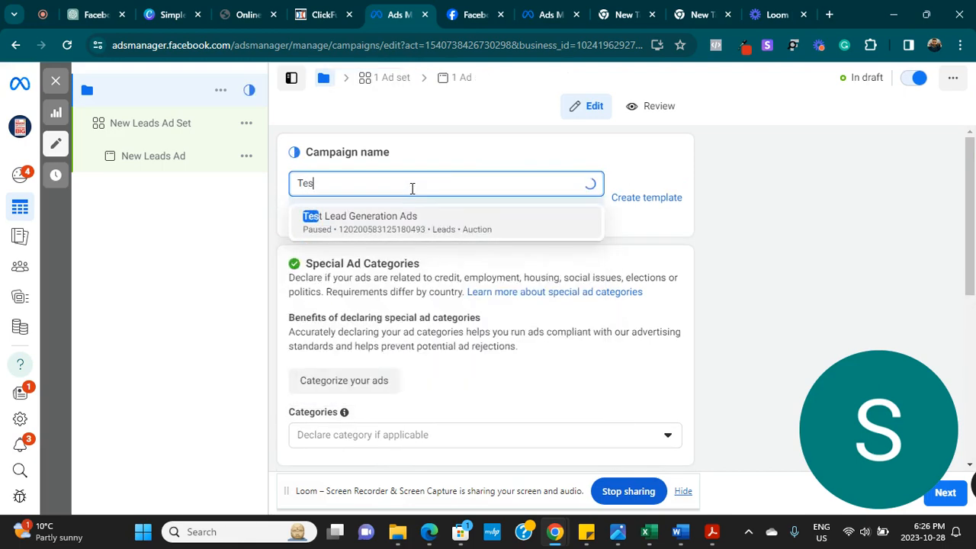
type("ting Tu")
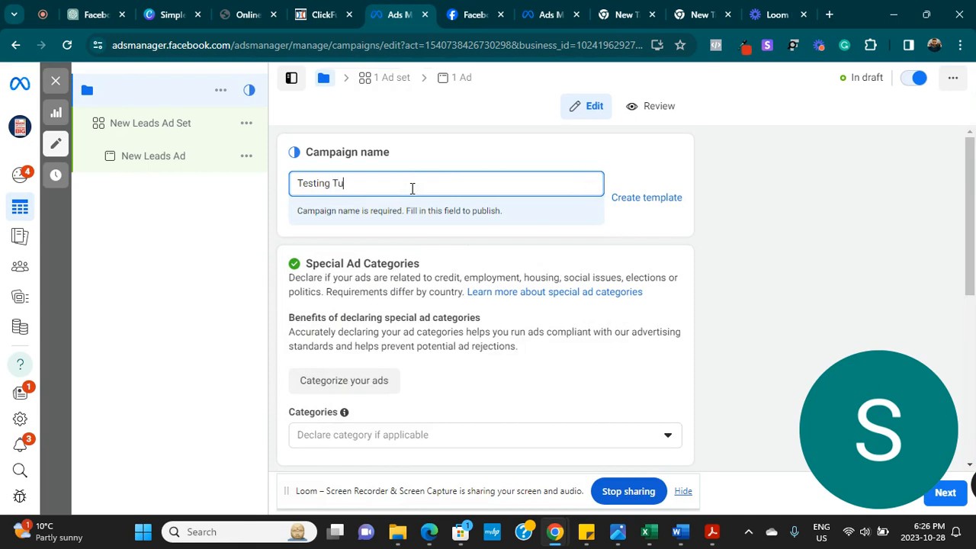
type("ror")
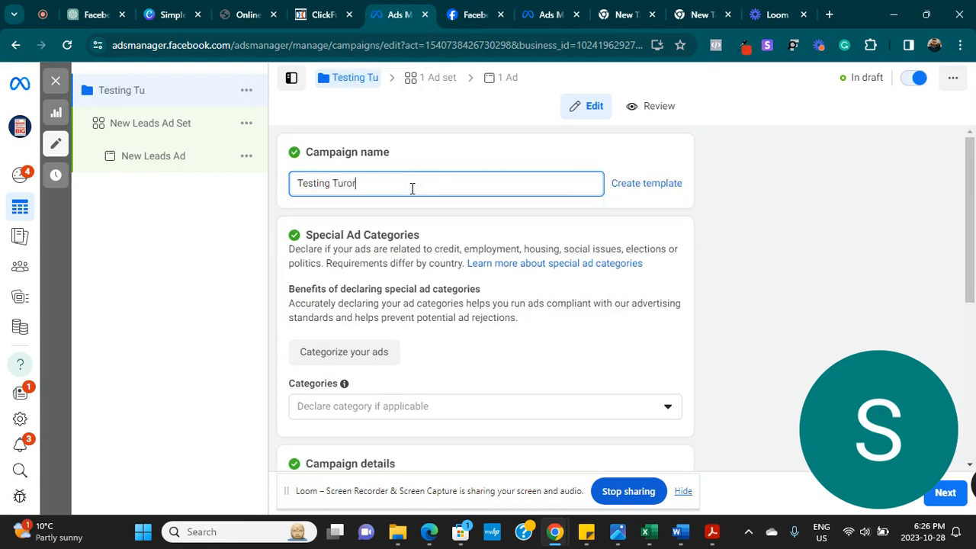
type("ora")
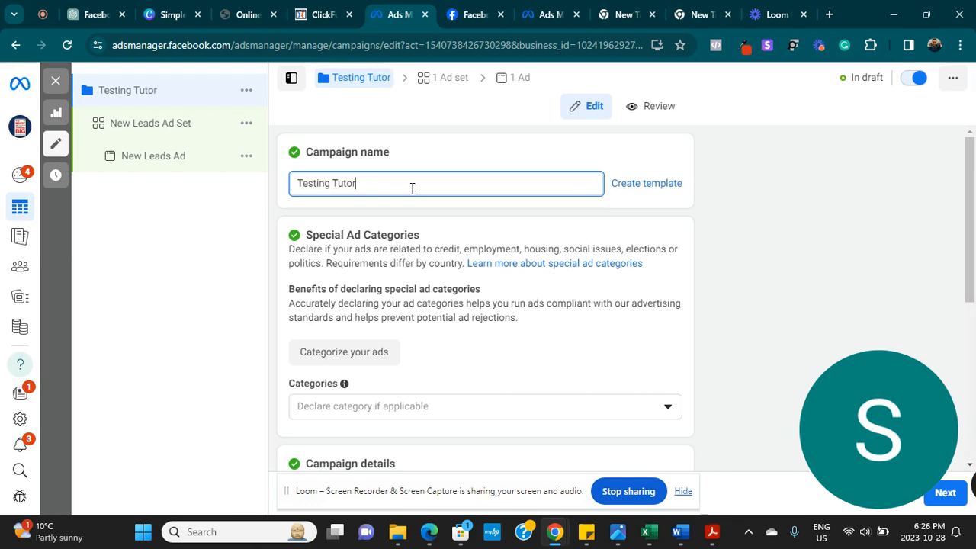
key("BackSpace")
key("BackSpace")
key("BackSpace")
key("BackSpace")
key("BackSpace")
key("BackSpace")
key("BackSpace")
key("BackSpace")
key("BackSpace")
key("BackSpace")
key("BackSpace")
key("BackSpace")
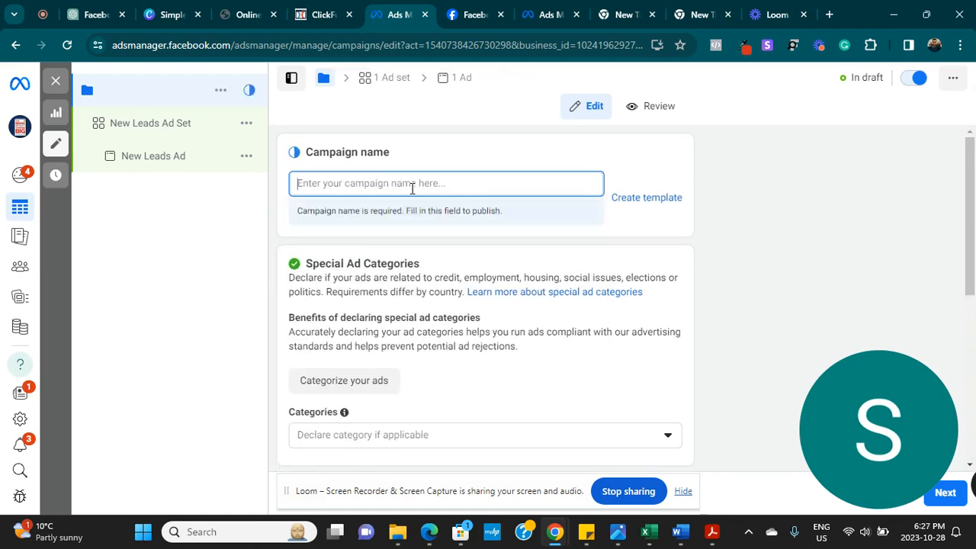
type("Shiirts")
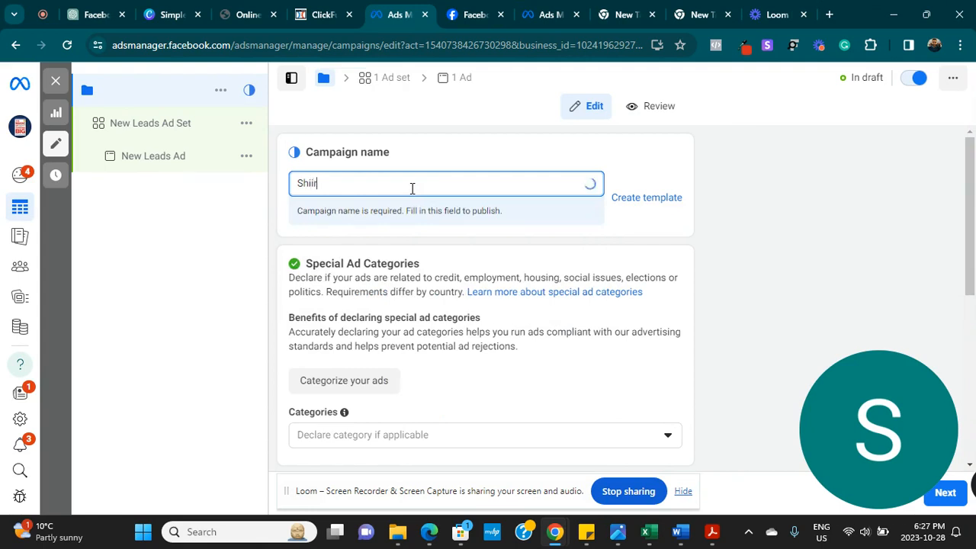
key("BackSpace")
key("BackSpace")
key("BackSpace")
key("BackSpace")
key("BackSpace")
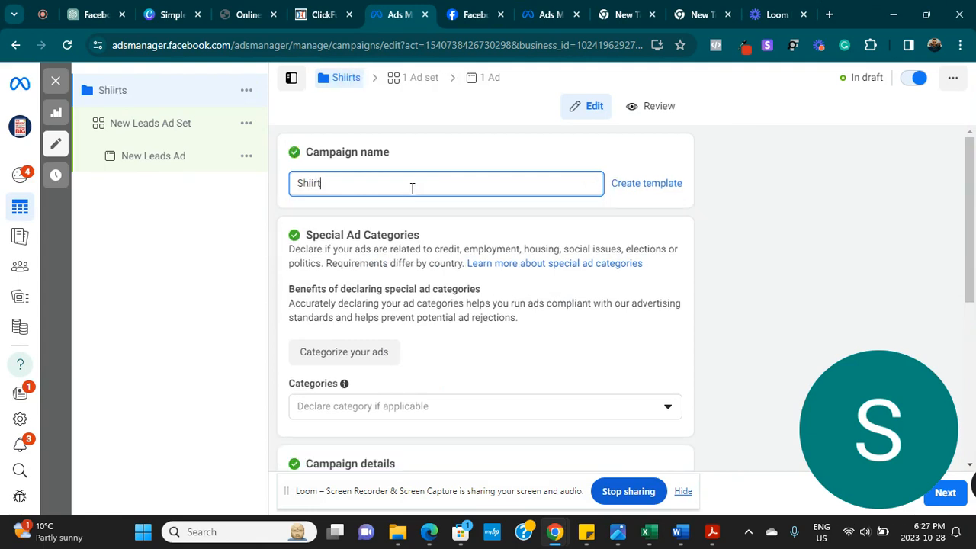
type("RTS")
key("BackSpace")
key("BackSpace")
key("BackSpace")
type("rts Campaign")
- Expand more campaign options and turn on Advantage campaign budget
scroll(464, 246, "down", 1)
scroll(404, 228, "down", 1)
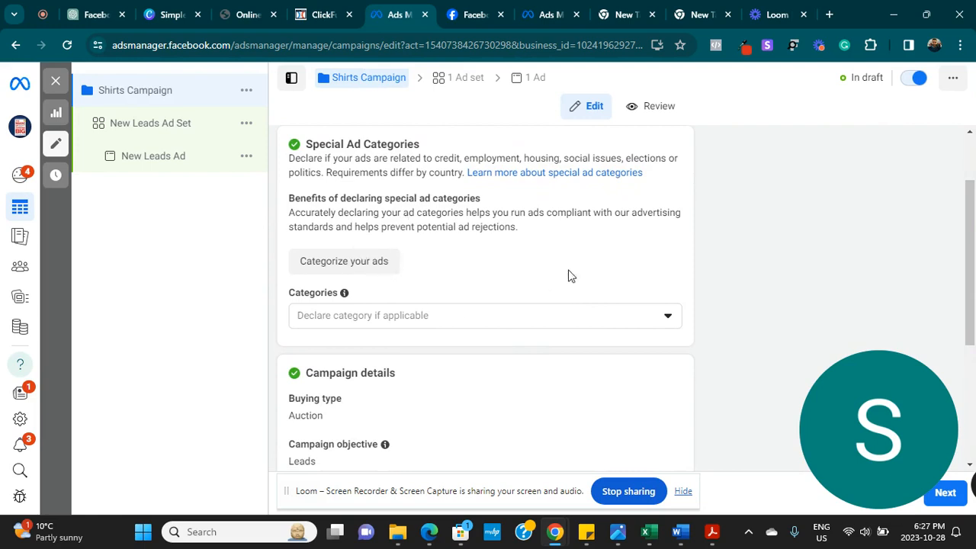
left_click(655, 319)
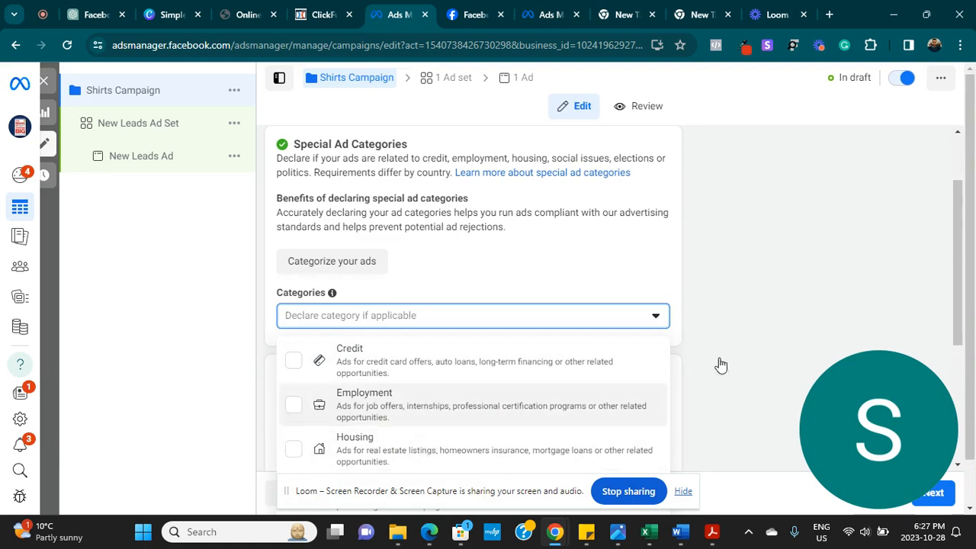
left_click(962, 313)
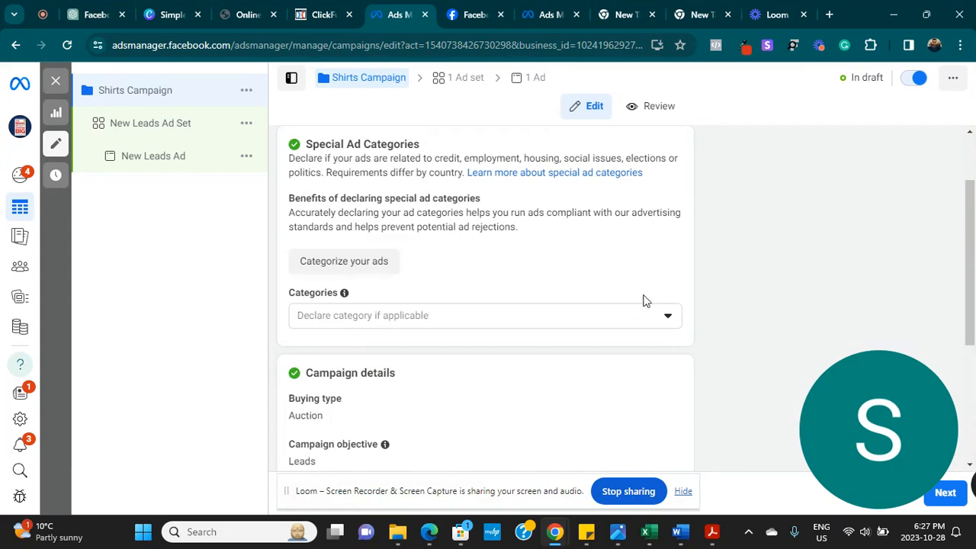
left_click_drag(973, 260, 964, 373)
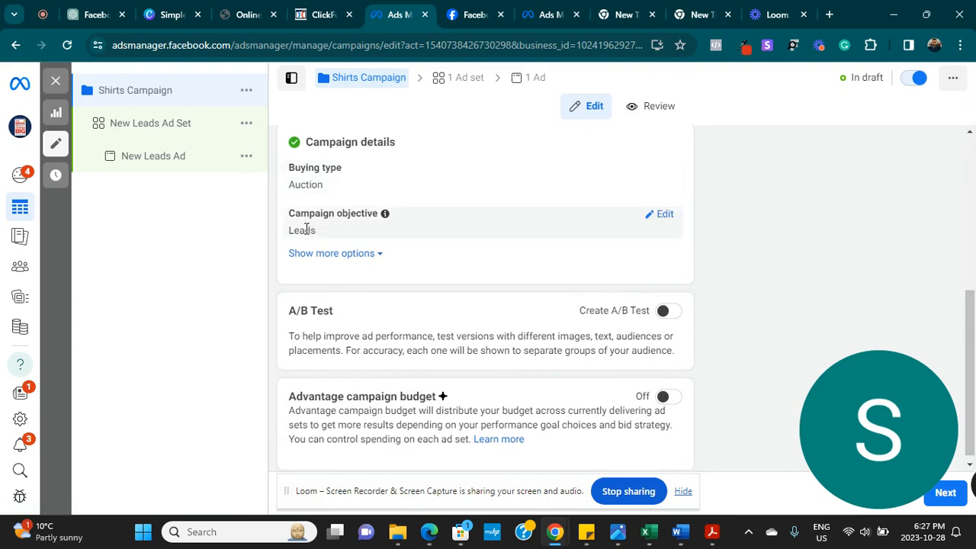
left_click(379, 253)
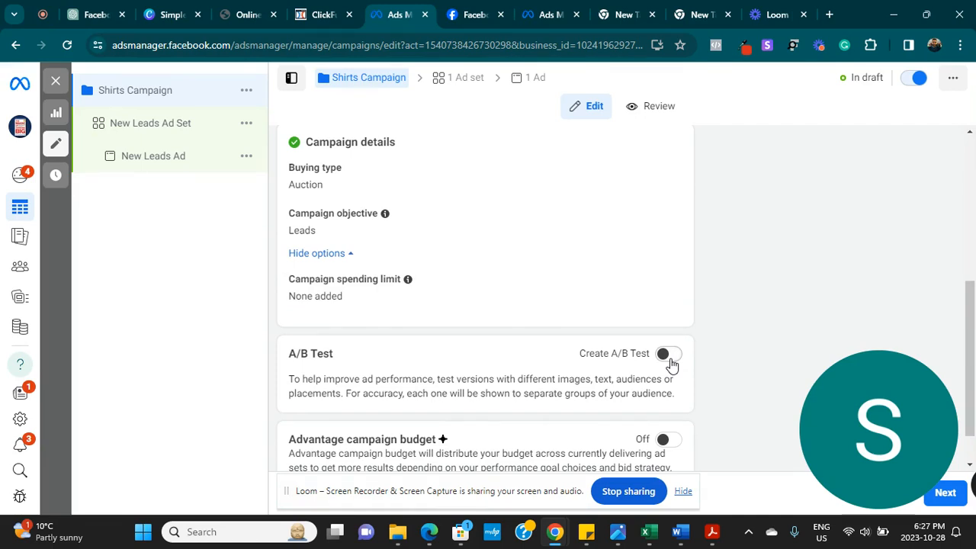
left_click_drag(972, 366, 971, 415)
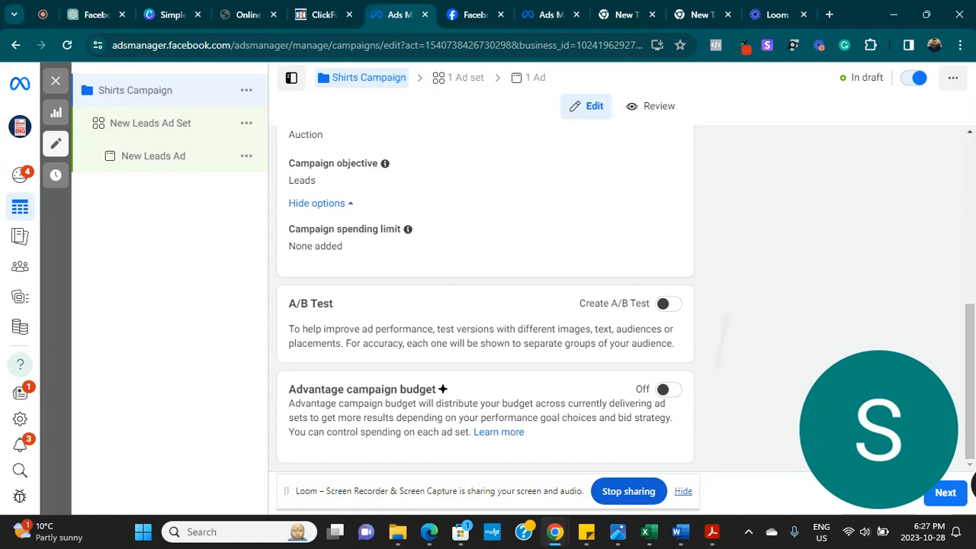
left_click(668, 390)
- Lower the daily campaign budget from $20.00 to $10.00 CAD and continue to the ad set
scroll(385, 347, "down", 2)
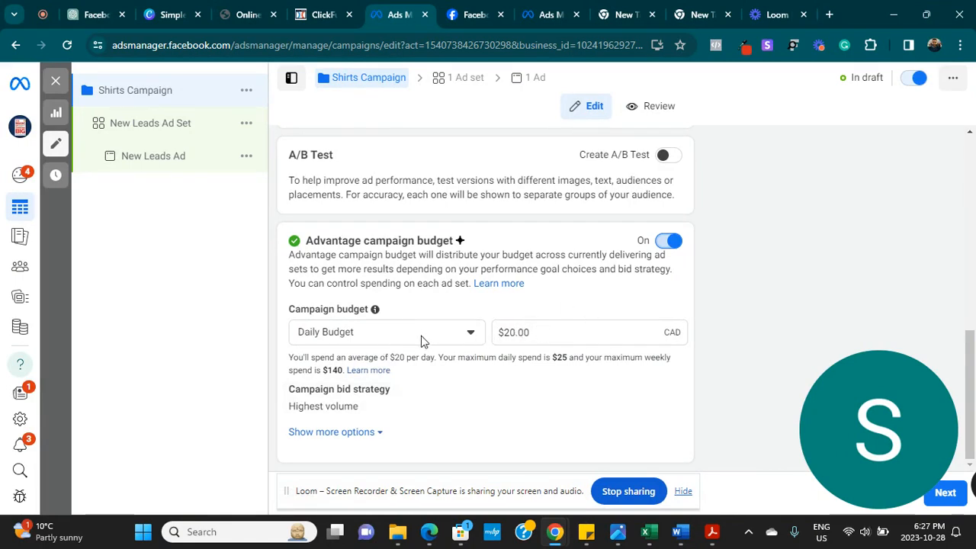
left_click(559, 333)
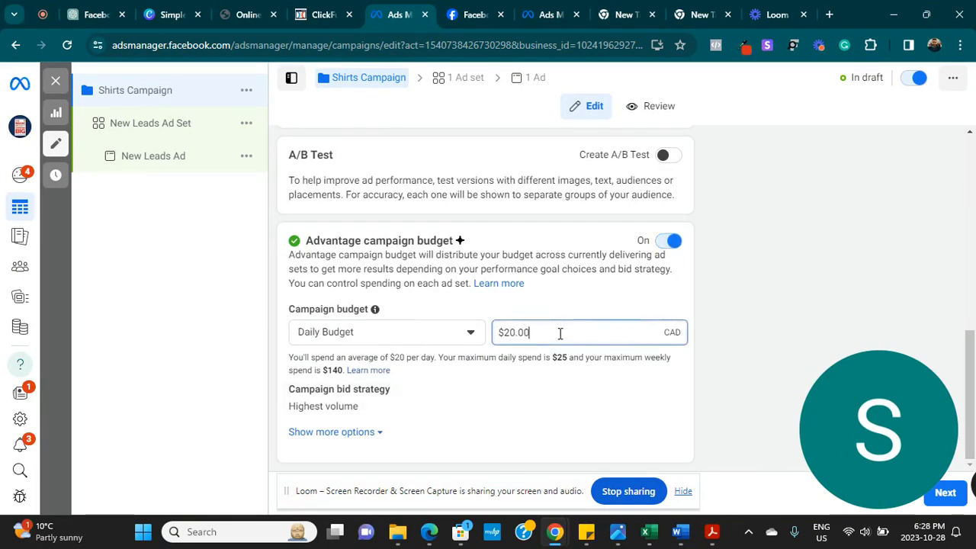
key("BackSpace")
key("BackSpace")
key("BackSpace")
key("BackSpace")
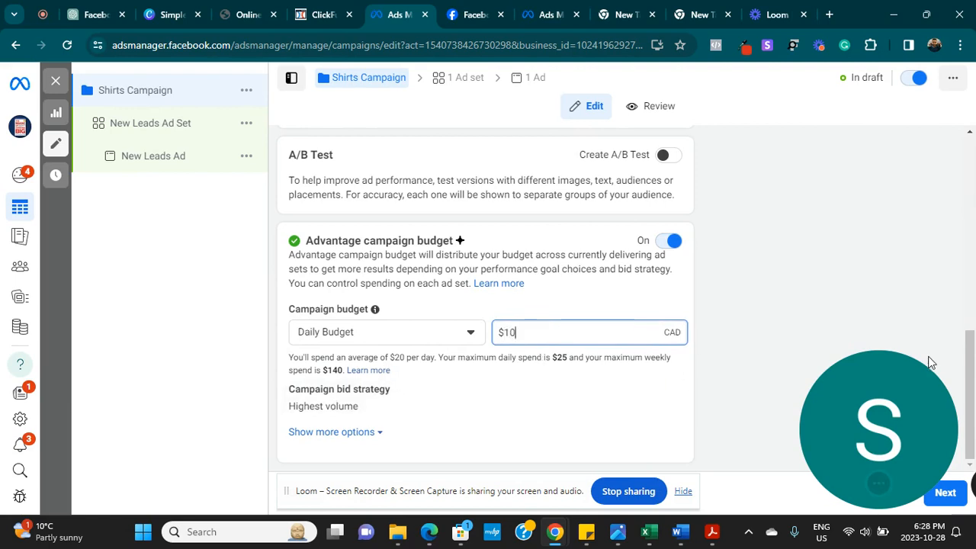
left_click_drag(970, 359, 952, 420)
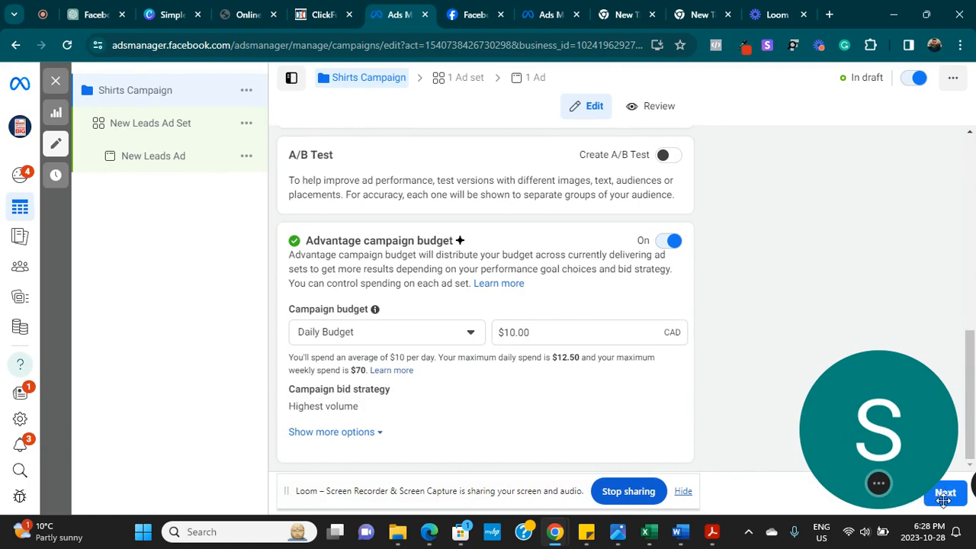
left_click_drag(943, 499, 144, 480)
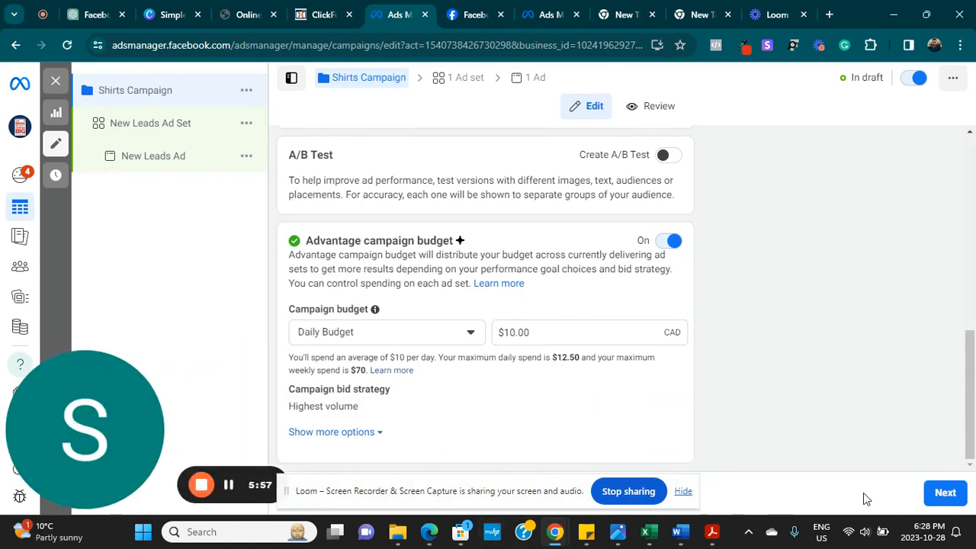
left_click(924, 495)
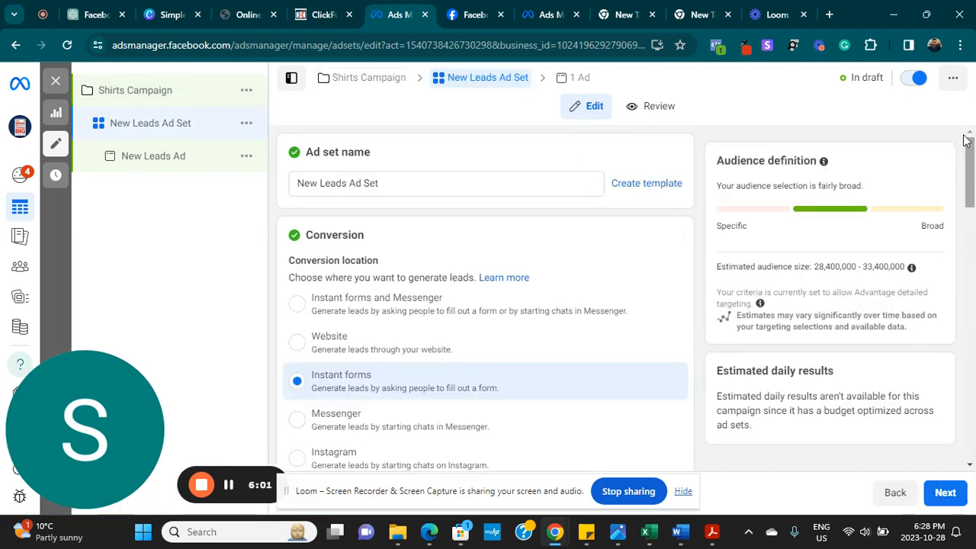
- Rename the ad set from 'New Leads Ad Set' to 'Shirts Ad Set'
left_click(435, 182)
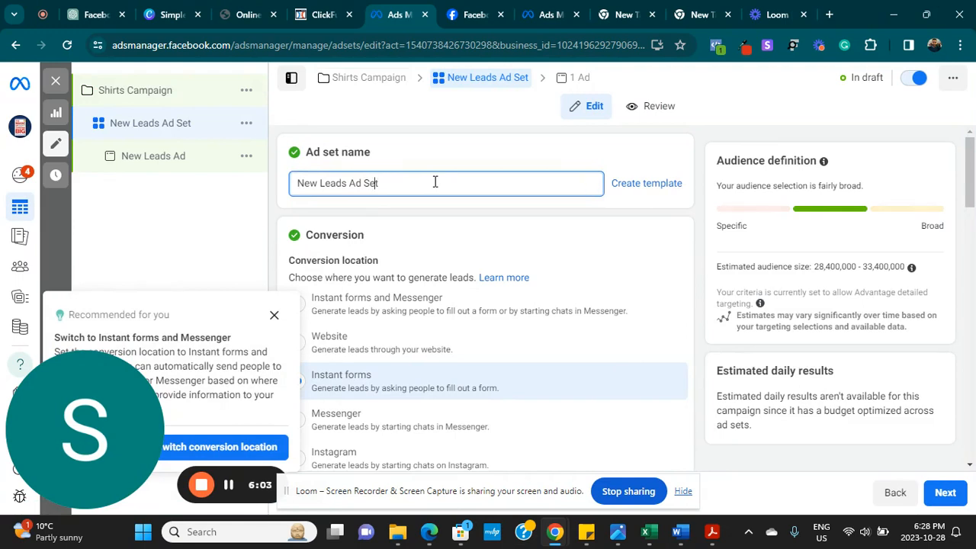
key("ctrl+Left")
key("ctrl+Left")
key("ctrl+Left")
key("BackSpace")
key("BackSpace")
key("BackSpace")
key("BackSpace")
key("BackSpace")
key("BackSpace")
key("BackSpace")
key("BackSpace")
key("BackSpace")
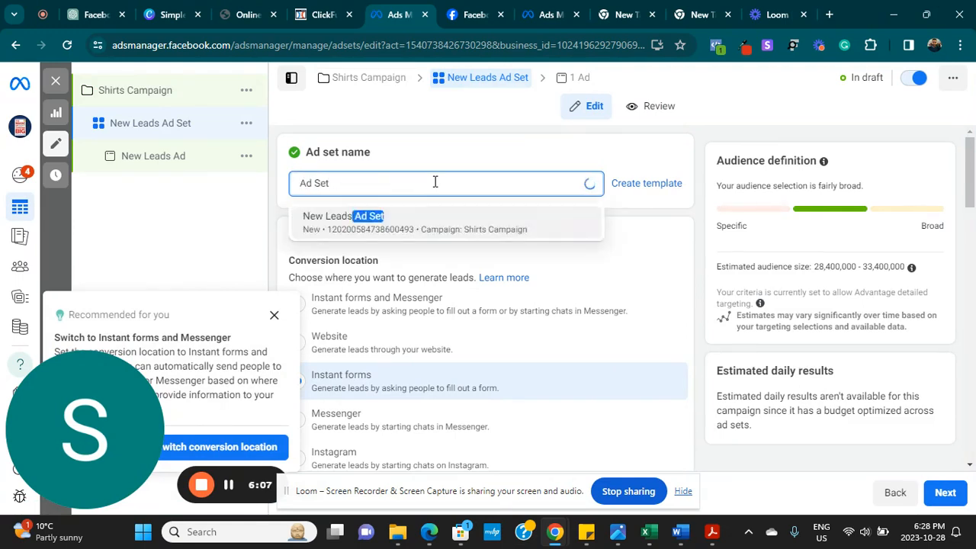
type("Testing ")
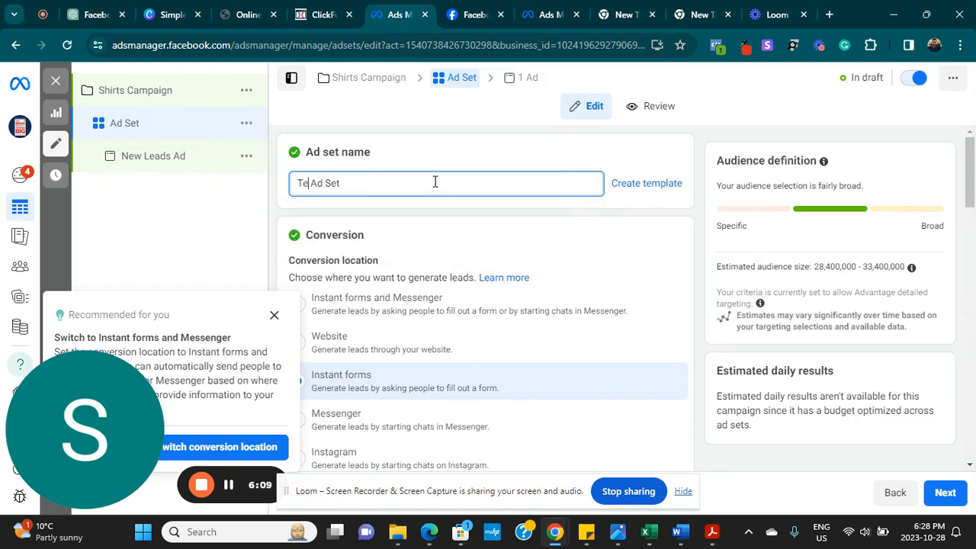
type("Tuto")
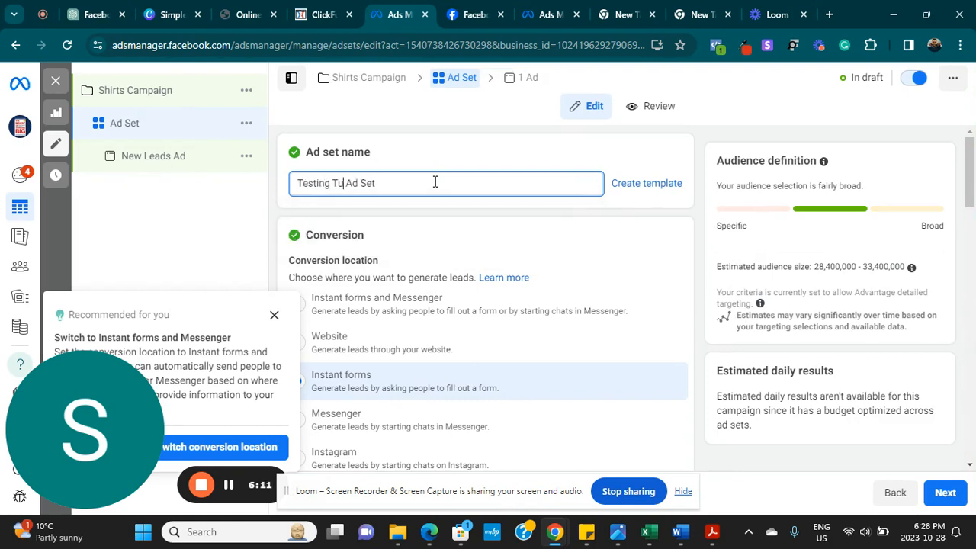
key("BackSpace")
key("BackSpace")
key("BackSpace")
key("BackSpace")
key("ctrl+BackSpace")
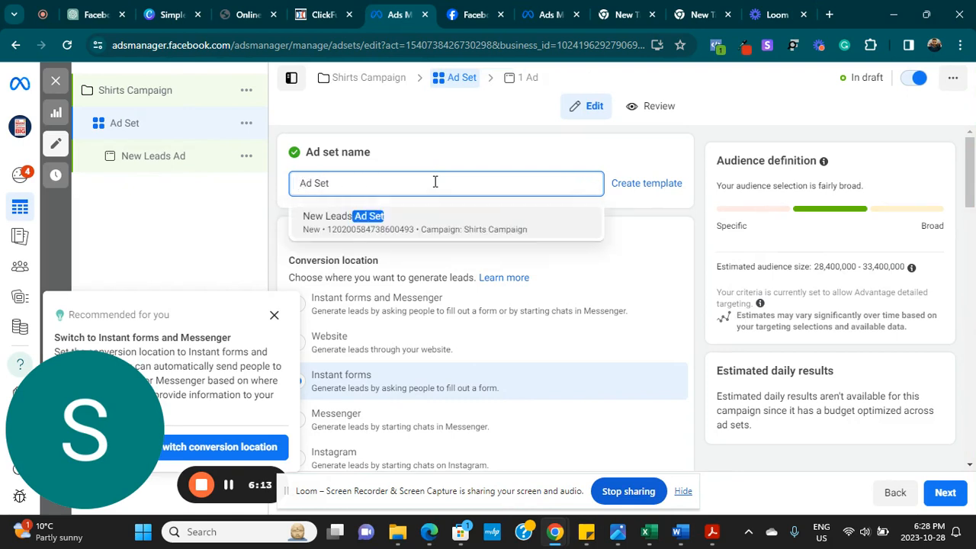
type("Sh ")
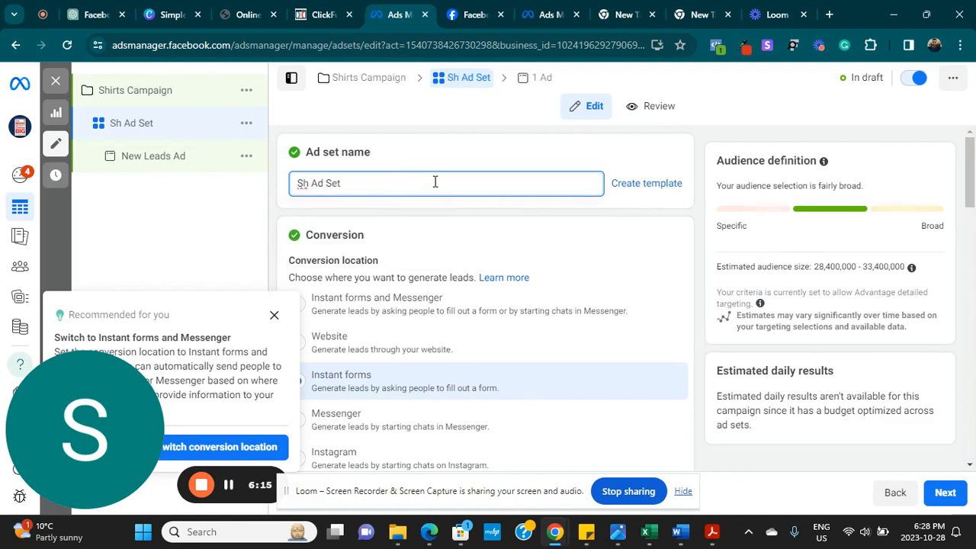
type("irts")
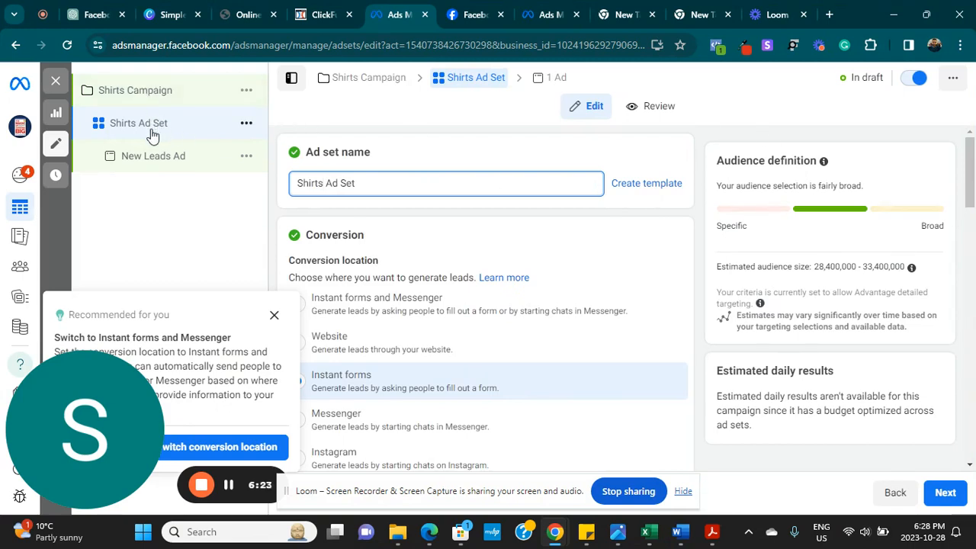
- Dismiss the conversion location recommendation, keeping Instant forms selected
left_click_drag(968, 179, 968, 208)
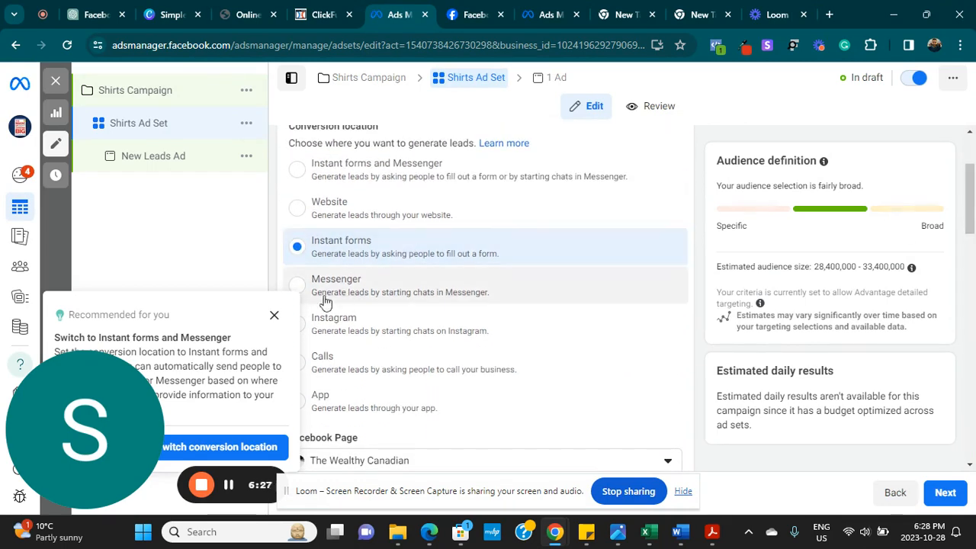
left_click(275, 315)
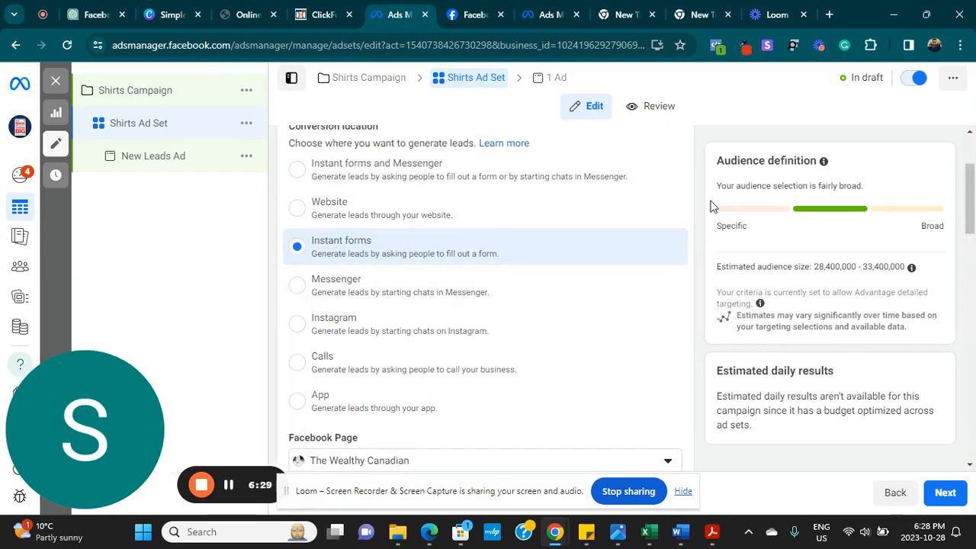
left_click_drag(973, 200, 972, 179)
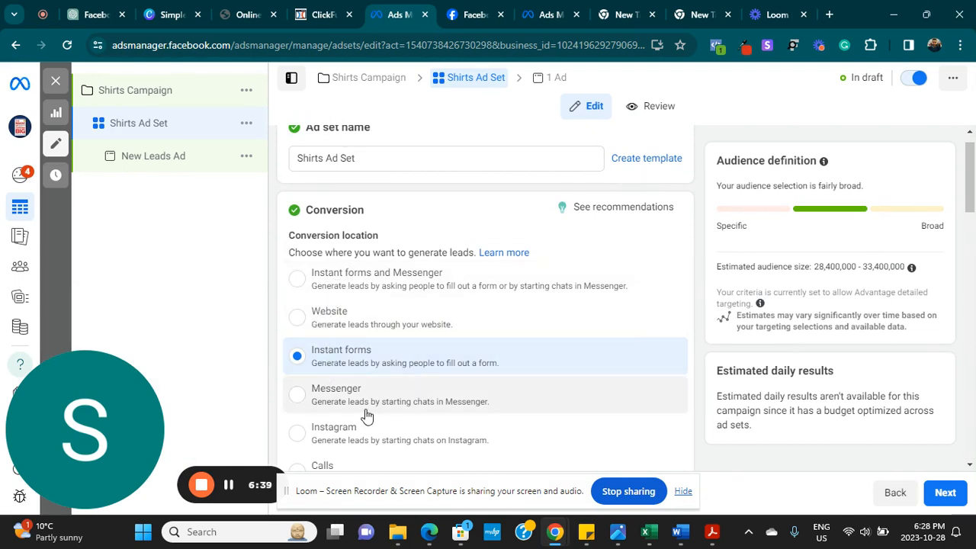
left_click(974, 223)
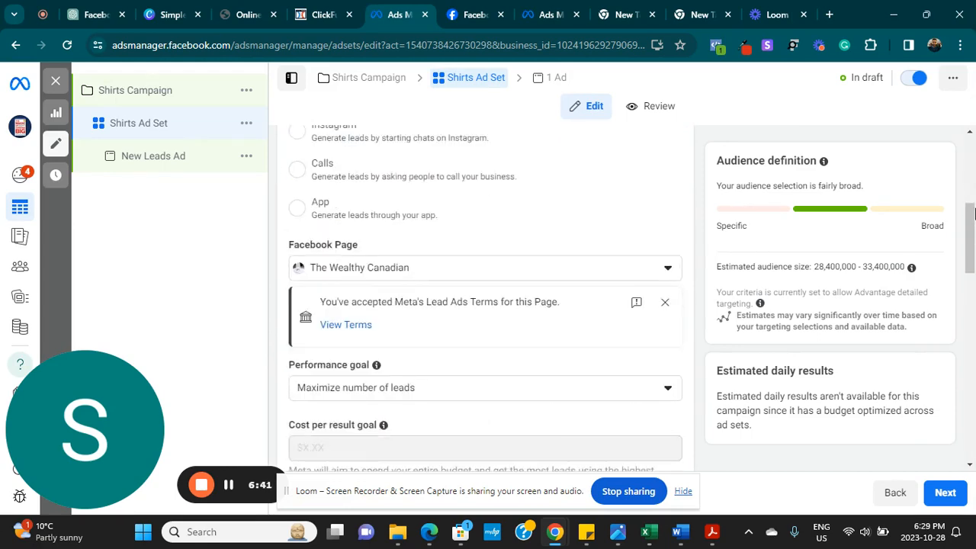
- Confirm The Wealthy Canadian as the ad set's Facebook Page
scroll(973, 218, "up", 2)
scroll(971, 219, "up", 1)
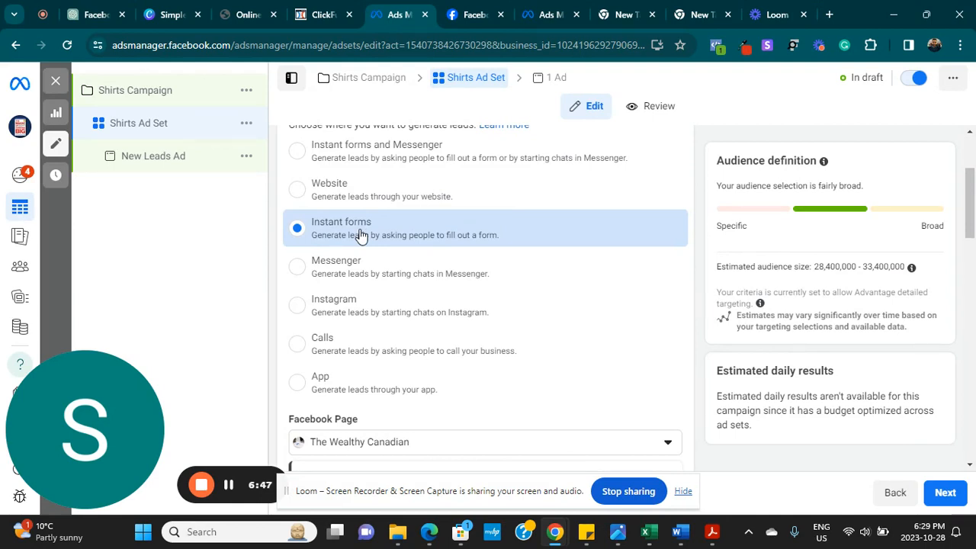
scroll(973, 183, "up", 2)
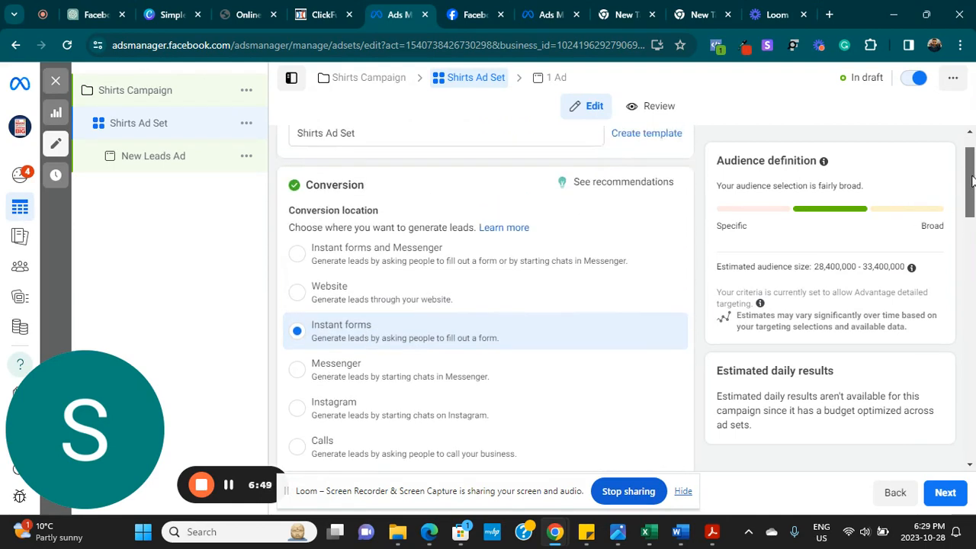
scroll(972, 180, "up", 1)
left_click_drag(972, 207, 972, 249)
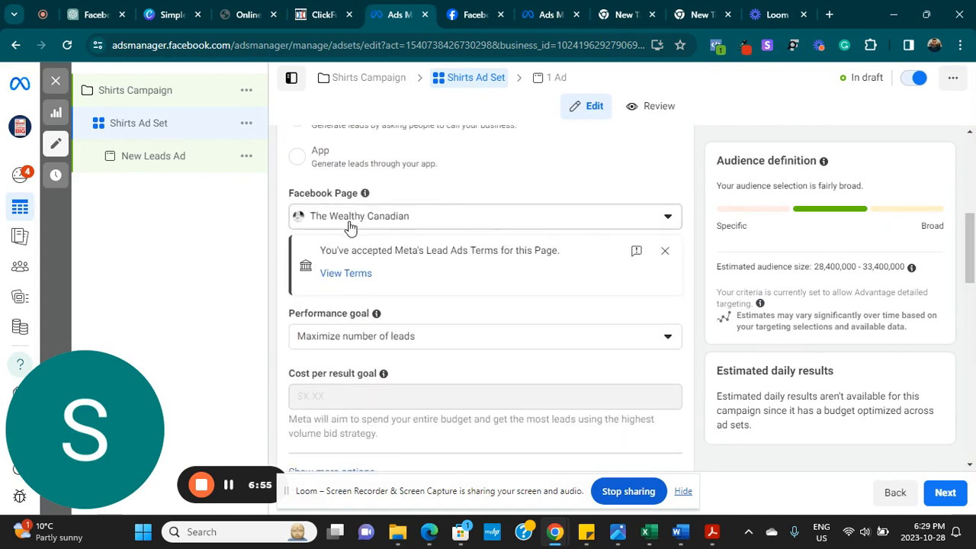
left_click(668, 218)
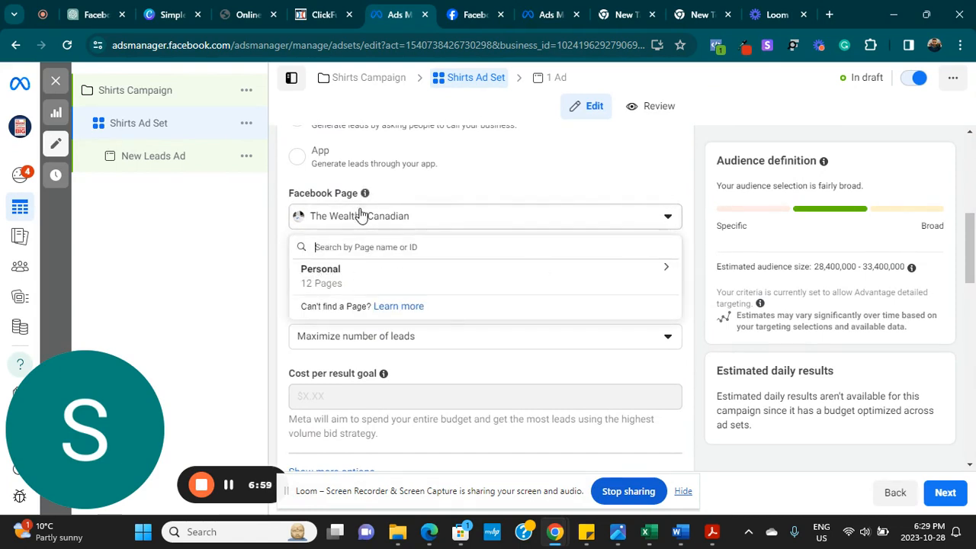
scroll(972, 229, "down", 1)
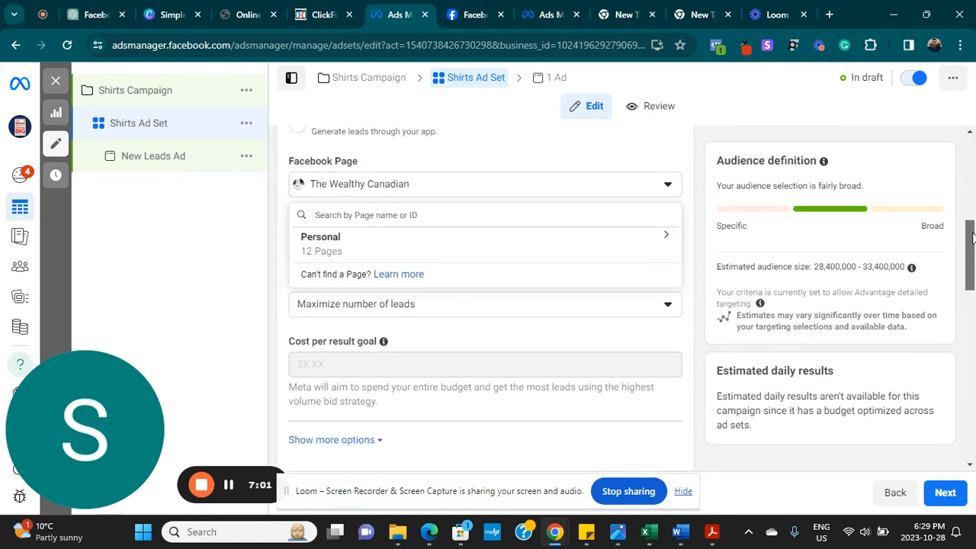
left_click(300, 280)
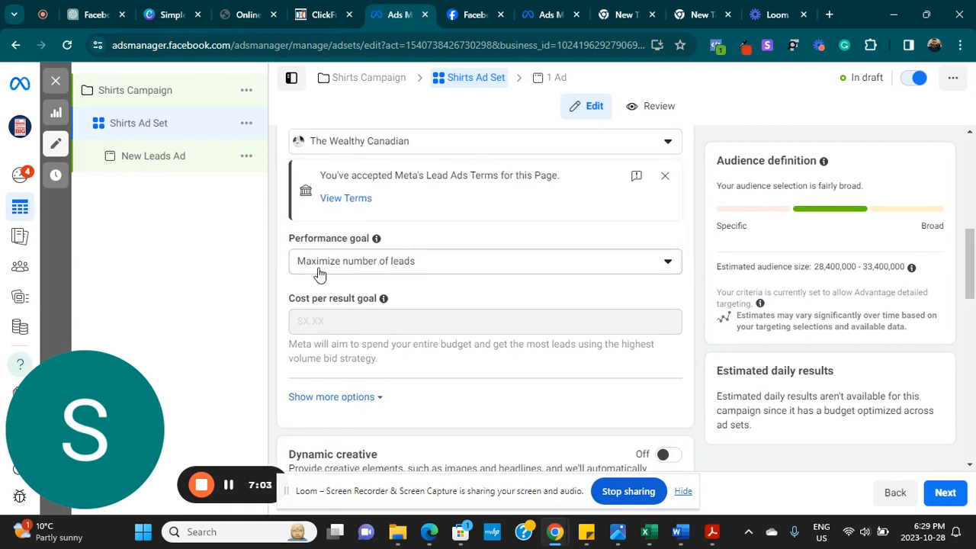
left_click(343, 200)
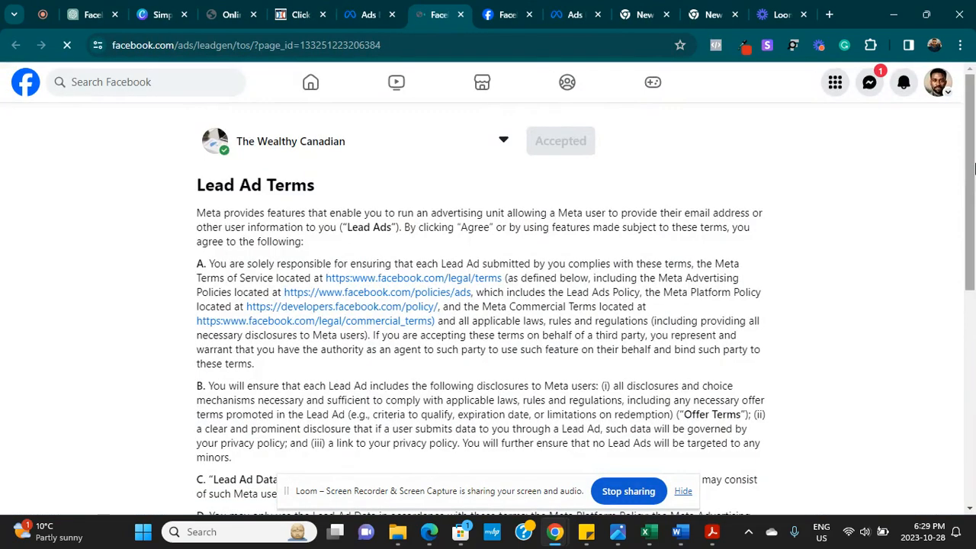
mouse_move(970, 169)
left_mouse_down()
mouse_move(962, 400)
mouse_move(952, 163)
left_mouse_up()
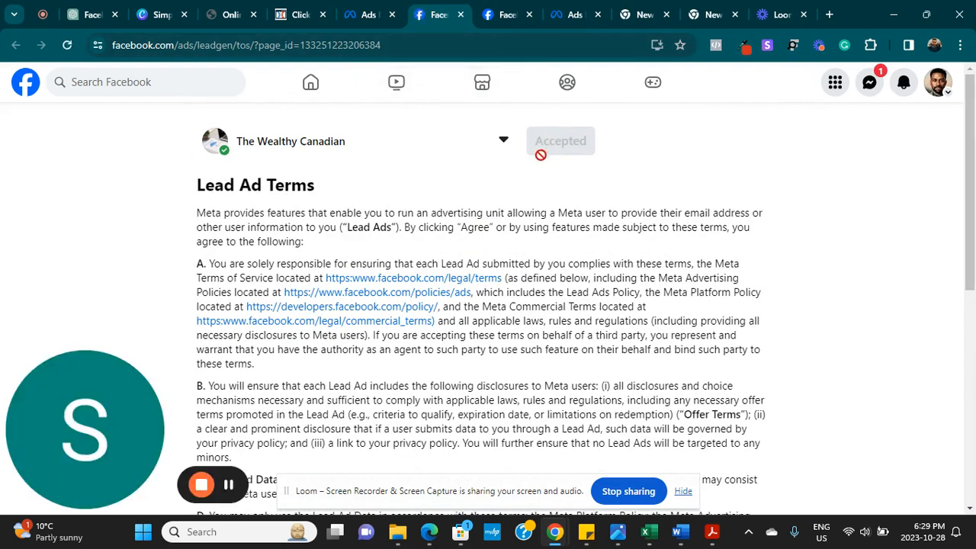
left_click(460, 14)
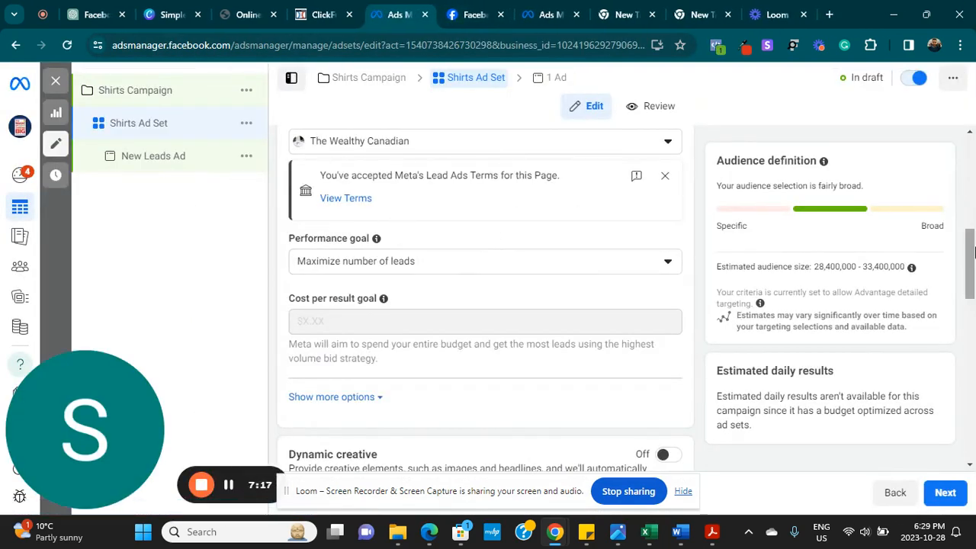
- Reveal the extra Budget & schedule options, leaving ad set spending limits unset
left_click_drag(974, 251, 950, 326)
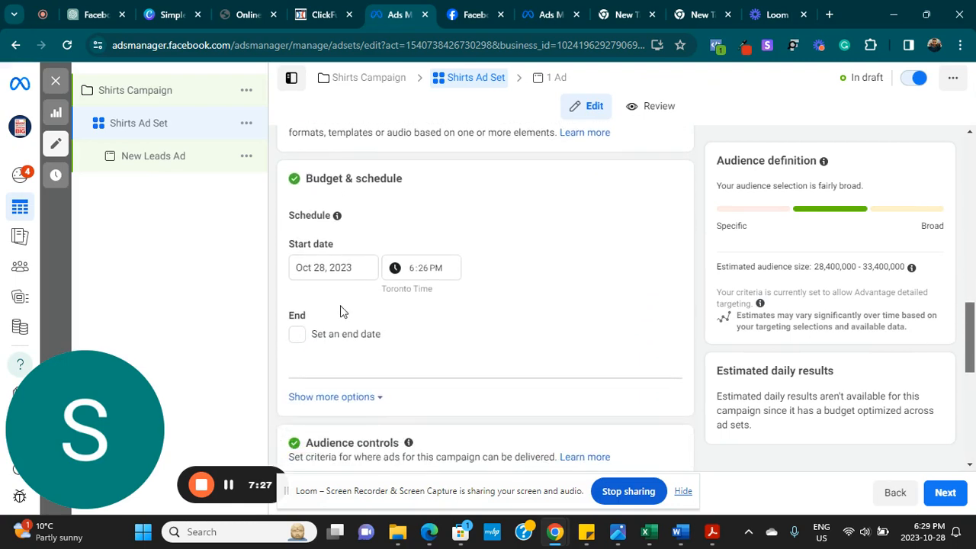
left_click_drag(973, 330, 973, 365)
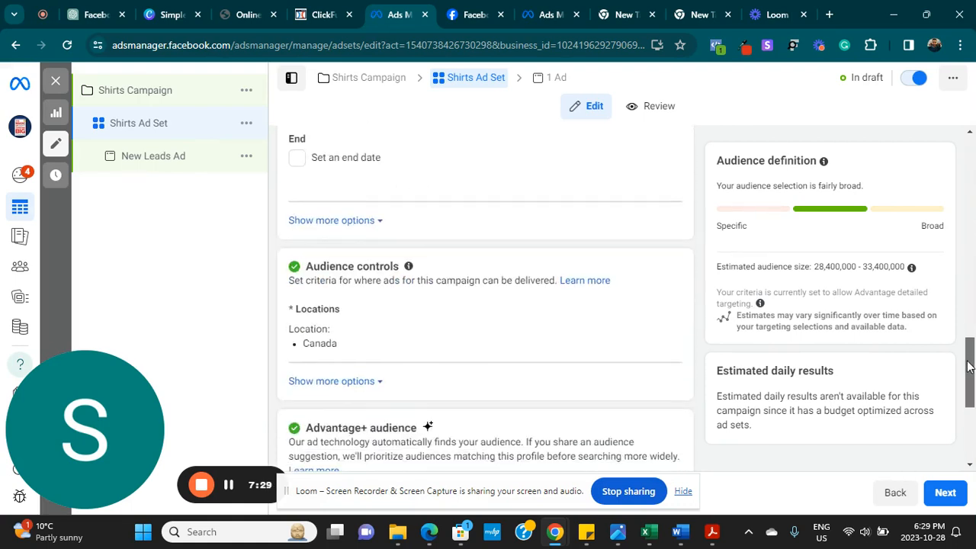
left_click(376, 219)
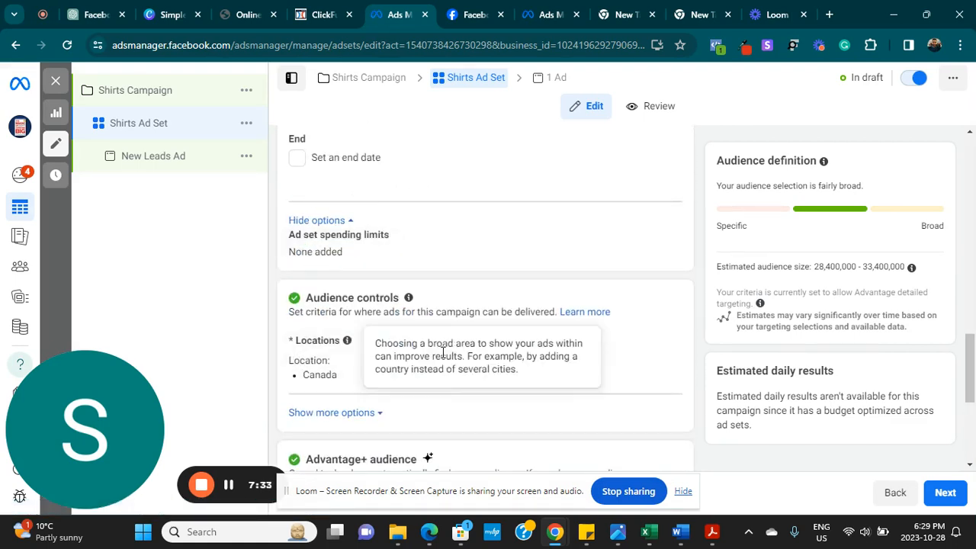
- Switch the audience from Advantage+ audience to the original audience options
left_click_drag(973, 340, 973, 347)
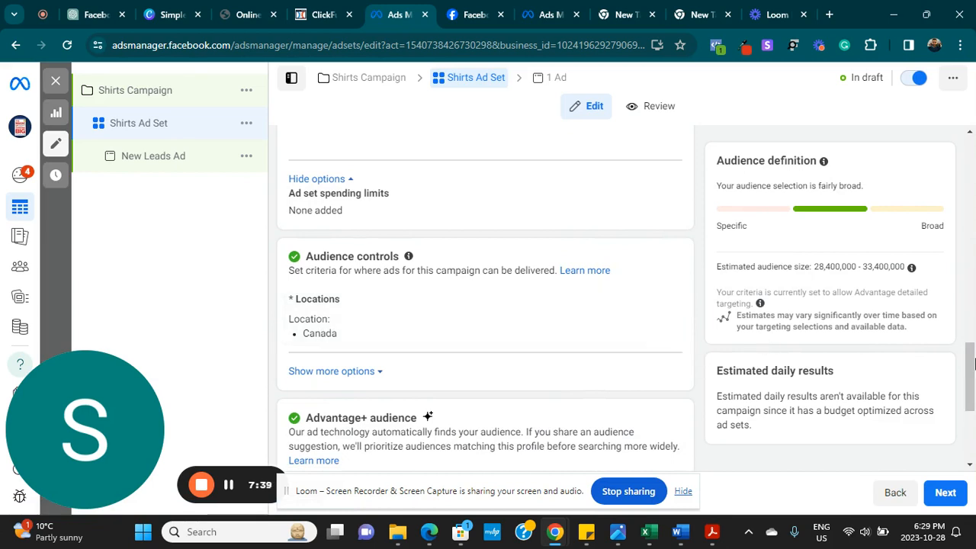
scroll(973, 377, "up", 2)
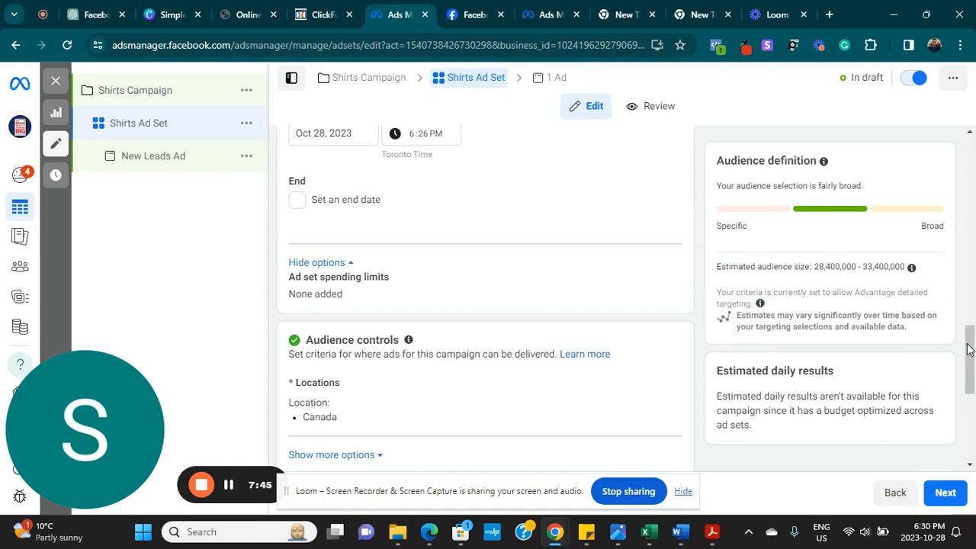
left_click_drag(968, 349, 958, 398)
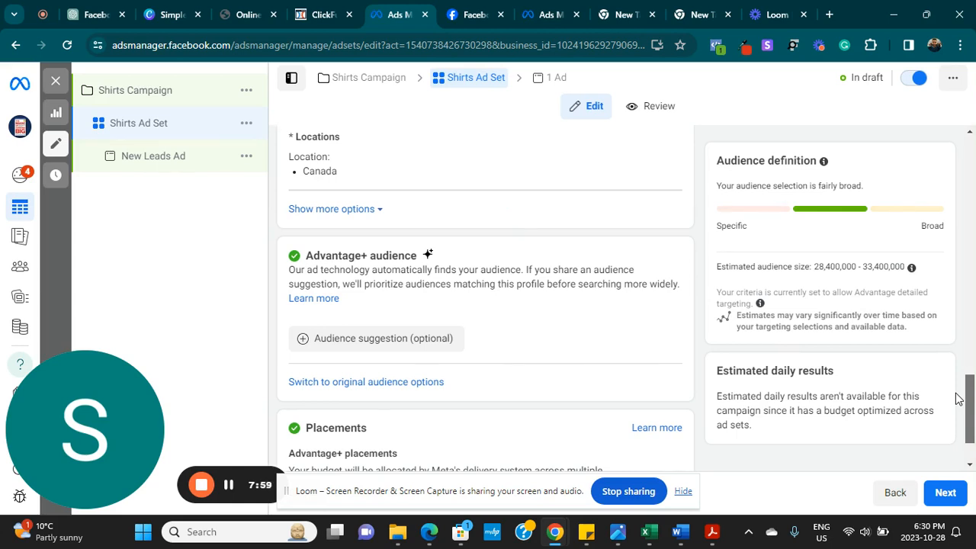
scroll(970, 416, "down", 1)
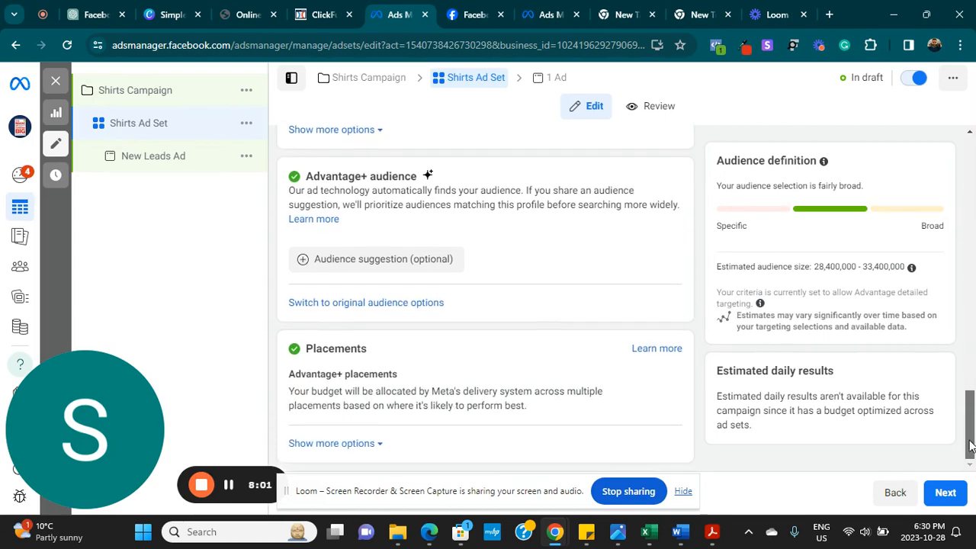
left_click(368, 302)
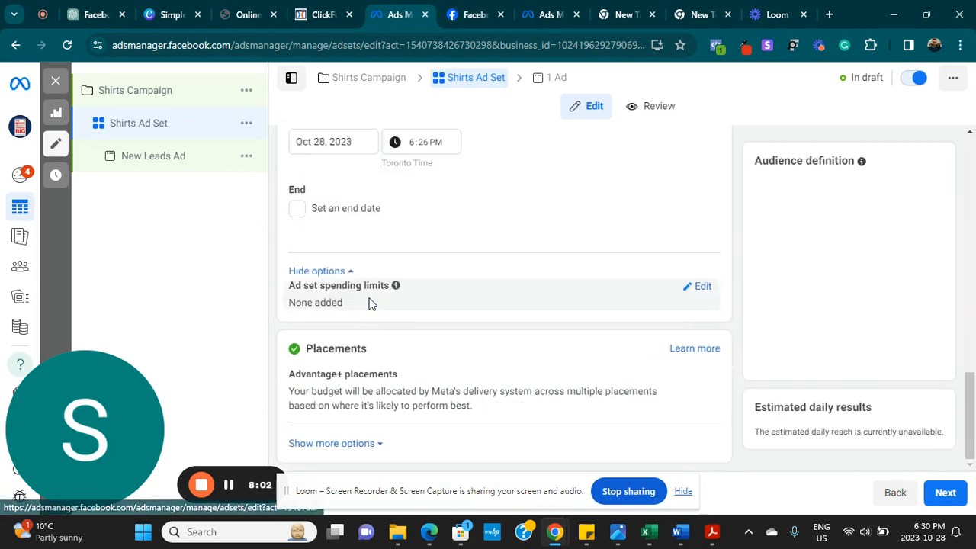
- Search for an existing custom audience and close the empty results list
left_click_drag(972, 329, 971, 391)
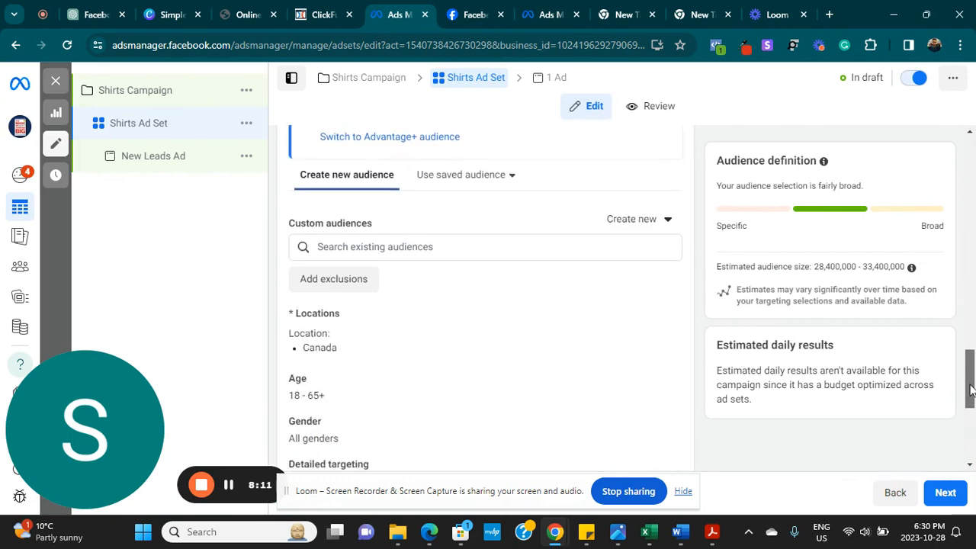
left_click(404, 247)
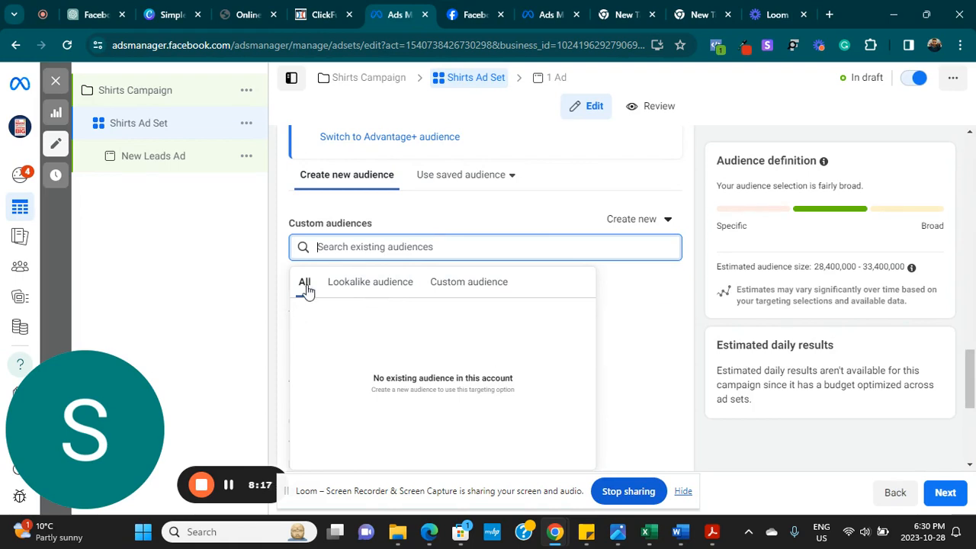
left_click(492, 219)
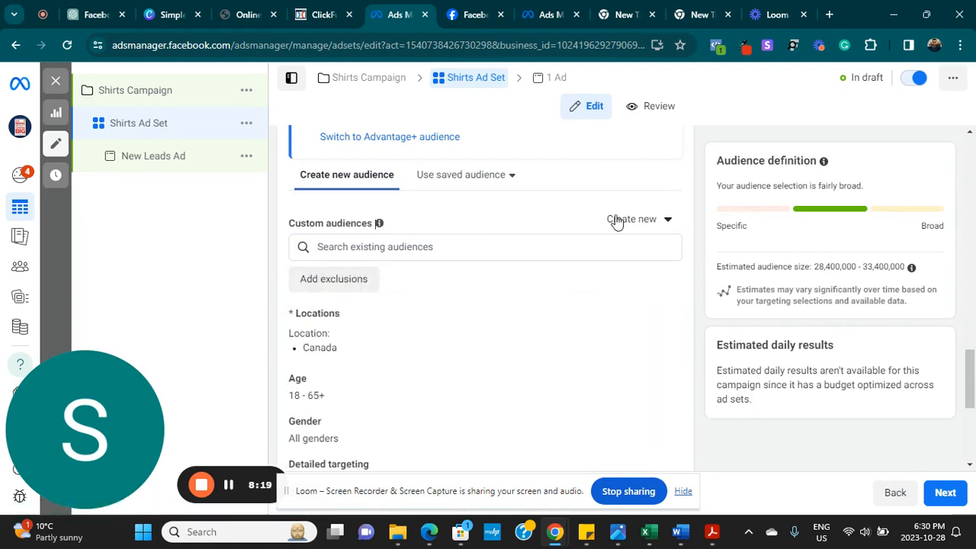
scroll(485, 305, "up", 2)
scroll(485, 305, "down", 3)
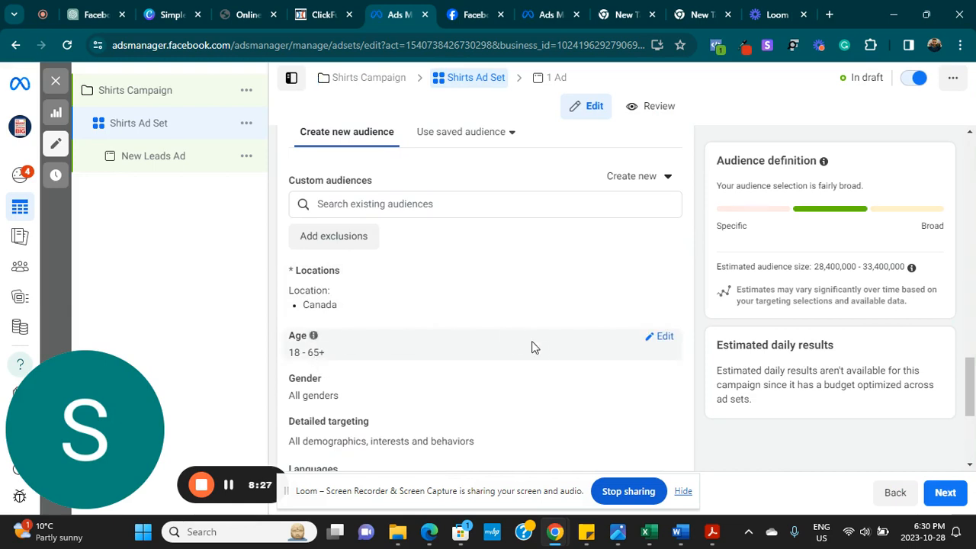
- Set the audience age range to 25–40 and dismiss the zero-leads warning
left_click(657, 342)
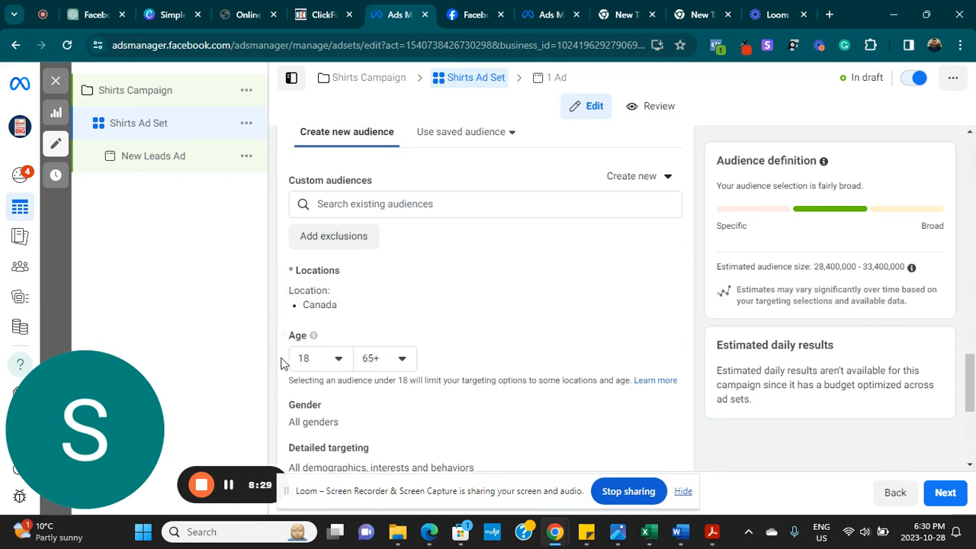
left_click(338, 358)
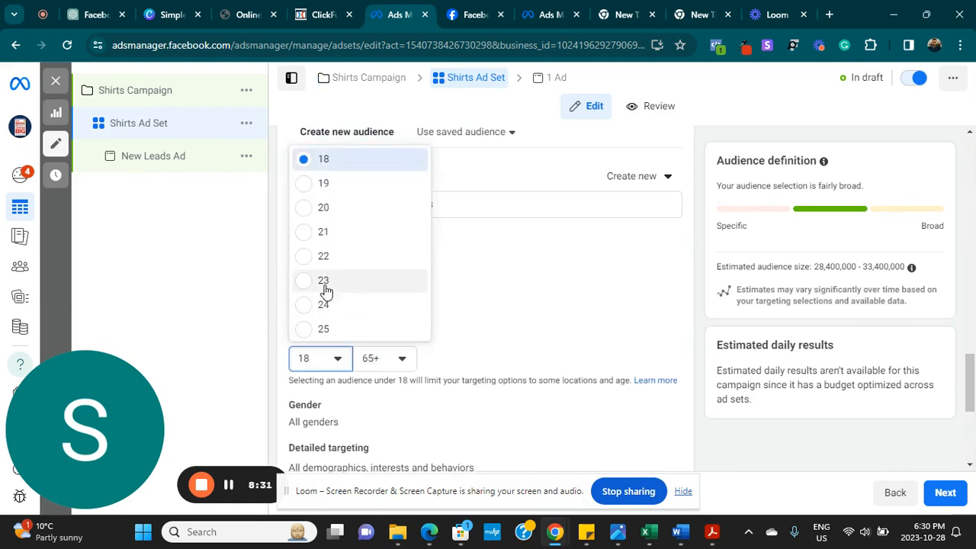
left_click(314, 332)
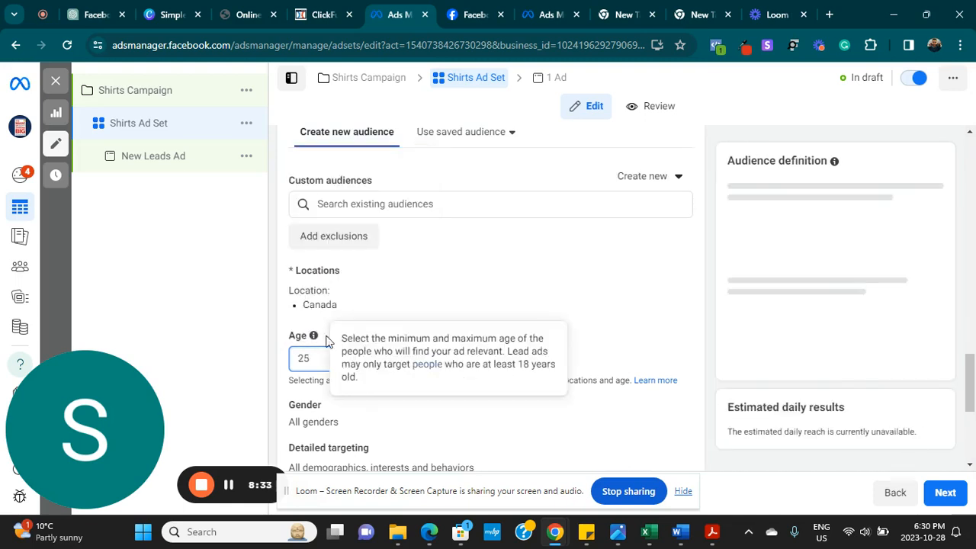
left_click(401, 359)
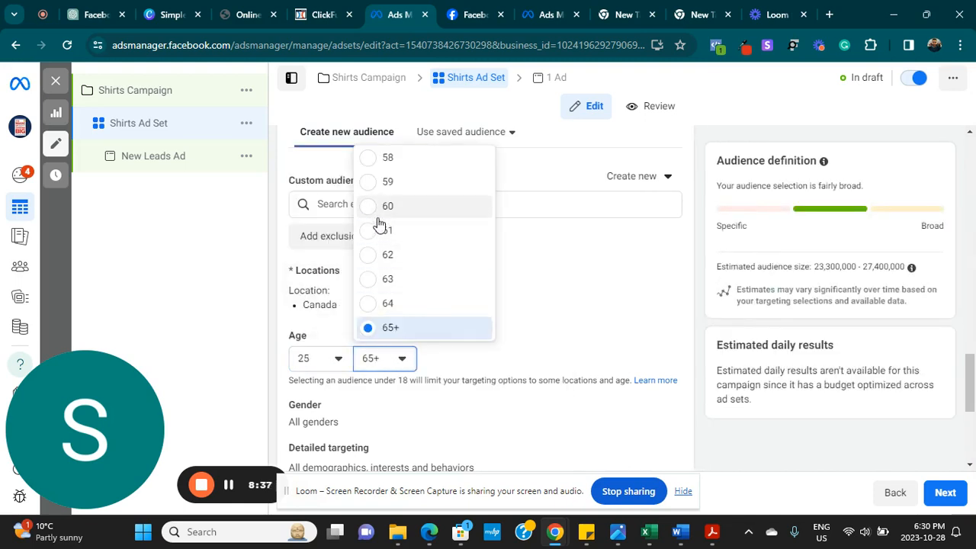
scroll(381, 221, "up", 3)
scroll(419, 229, "up", 8)
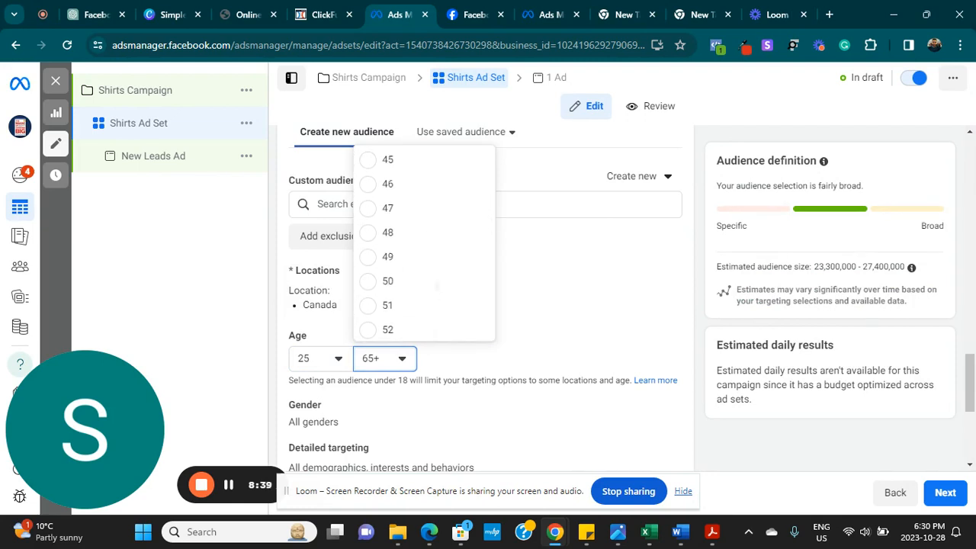
left_click(388, 202)
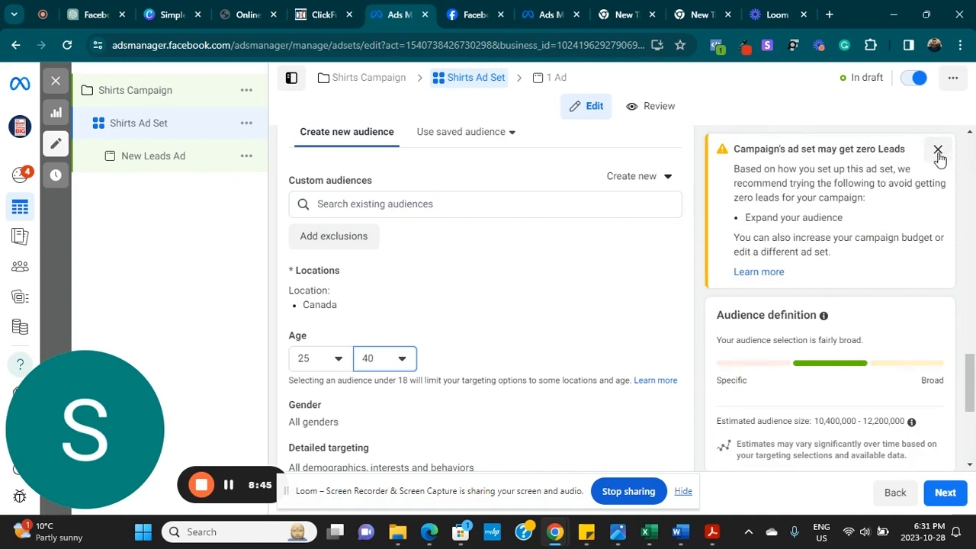
left_click(937, 150)
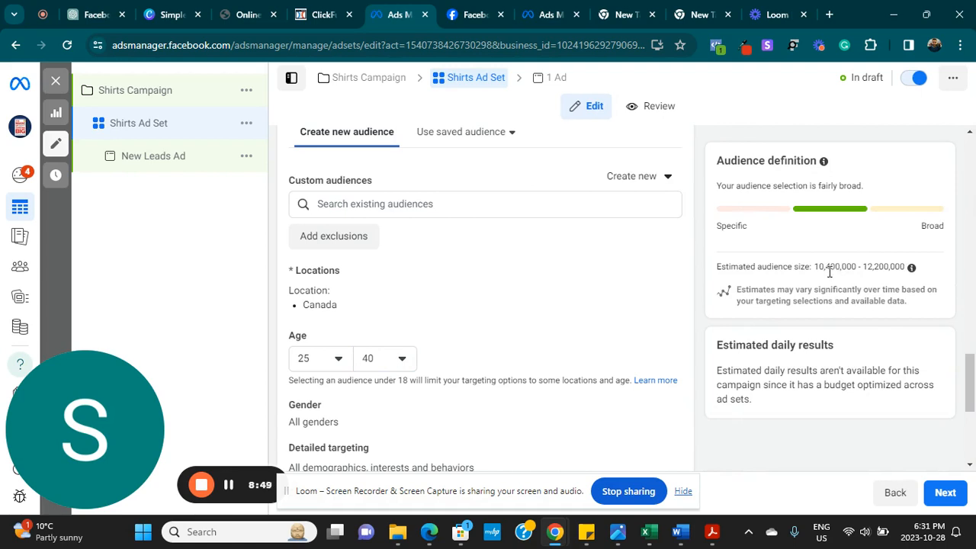
scroll(802, 280, "down", 2)
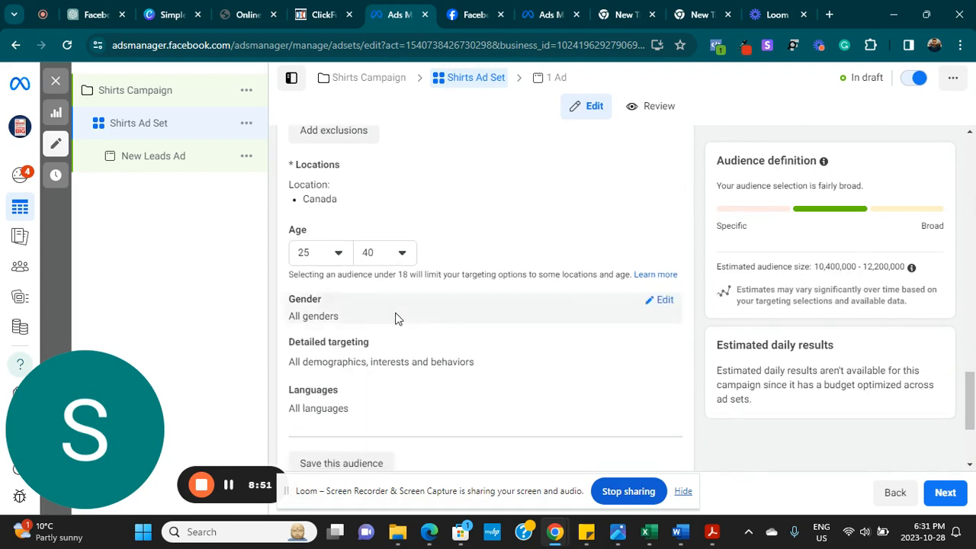
- Restrict gender targeting to Men, cutting the estimate to 5,100,000–6,000,000 people
left_click(660, 300)
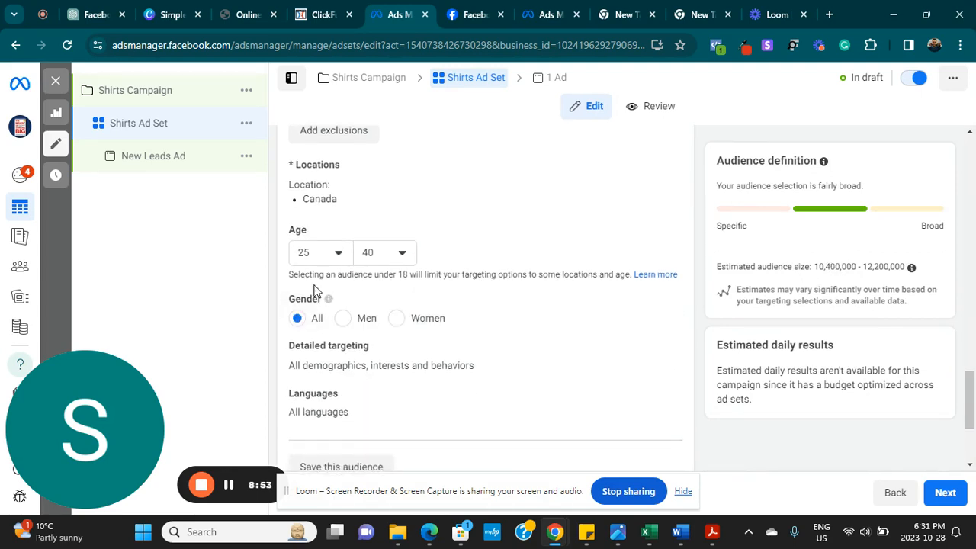
left_click(342, 319)
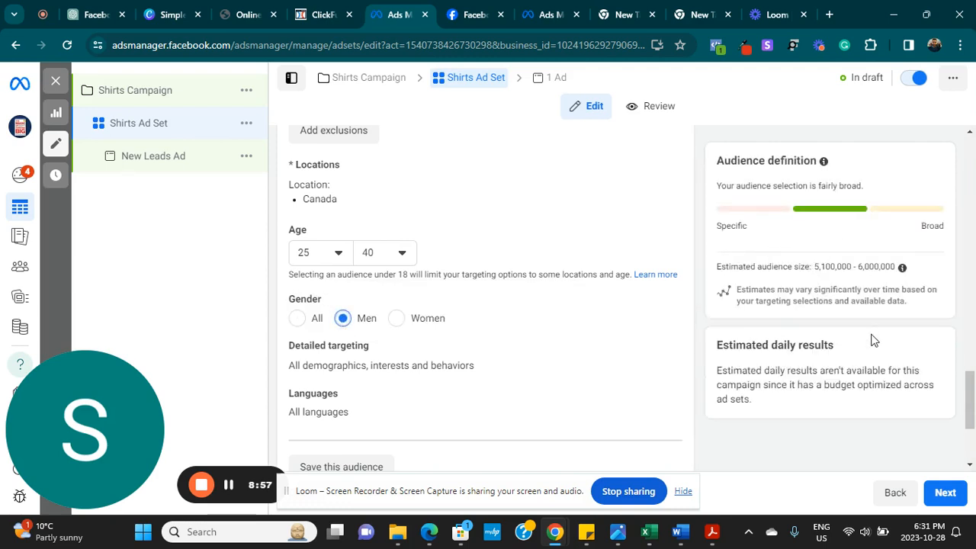
left_click_drag(972, 388, 972, 404)
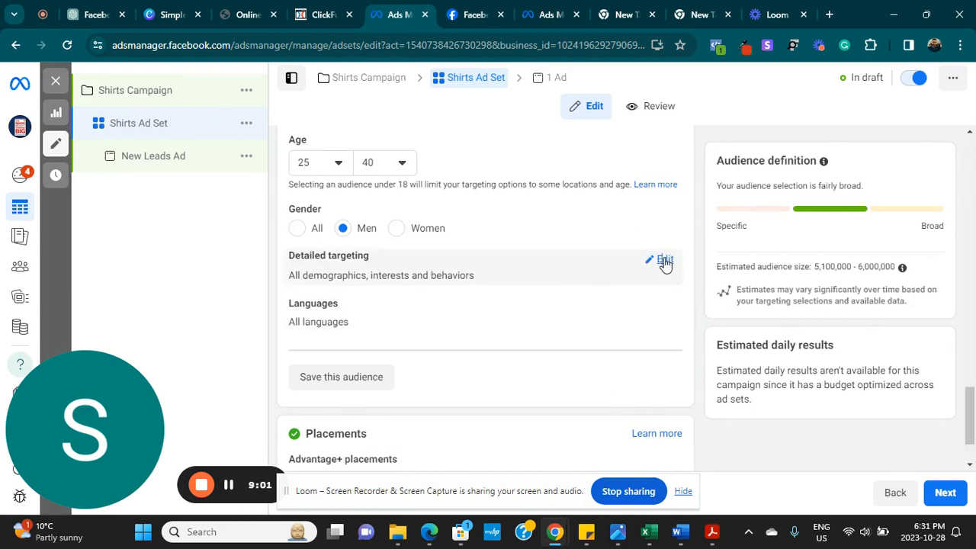
- Add Bloomberg (employer) and CNN (job title) to the detailed targeting
left_click(665, 261)
left_click(439, 297)
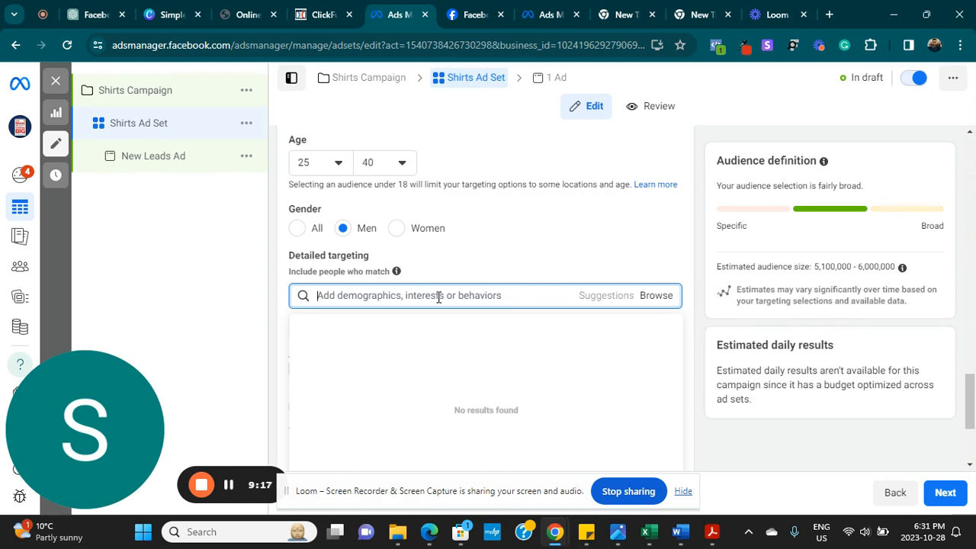
type("bloomberg")
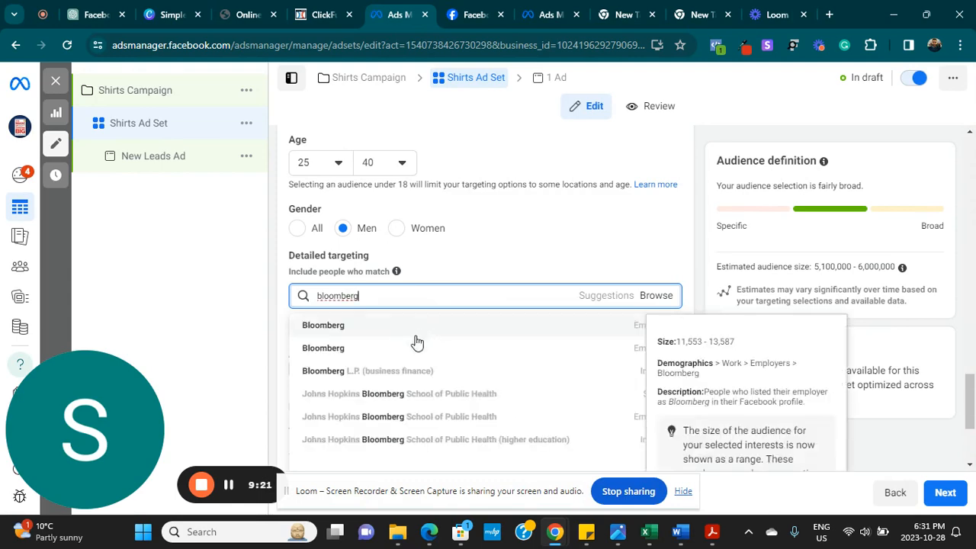
left_click(338, 327)
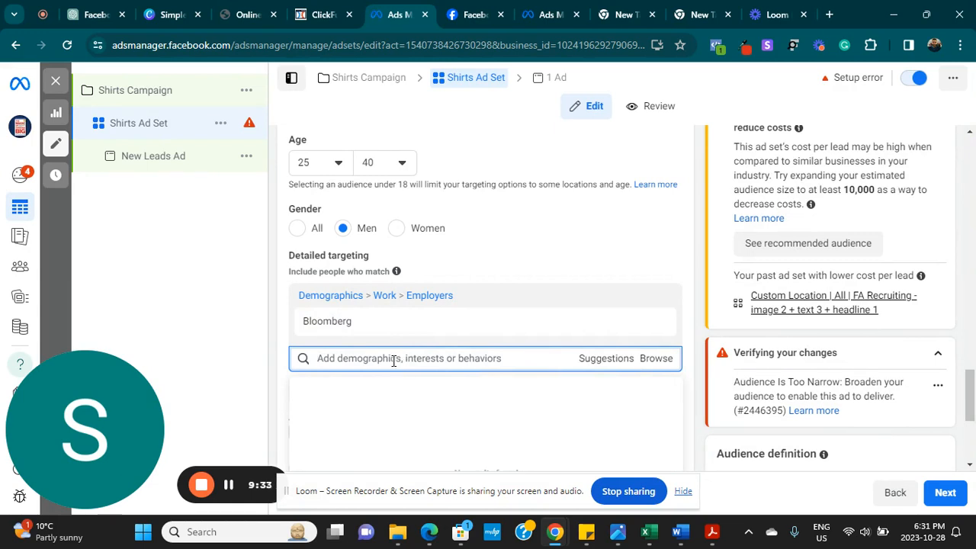
type("cnn")
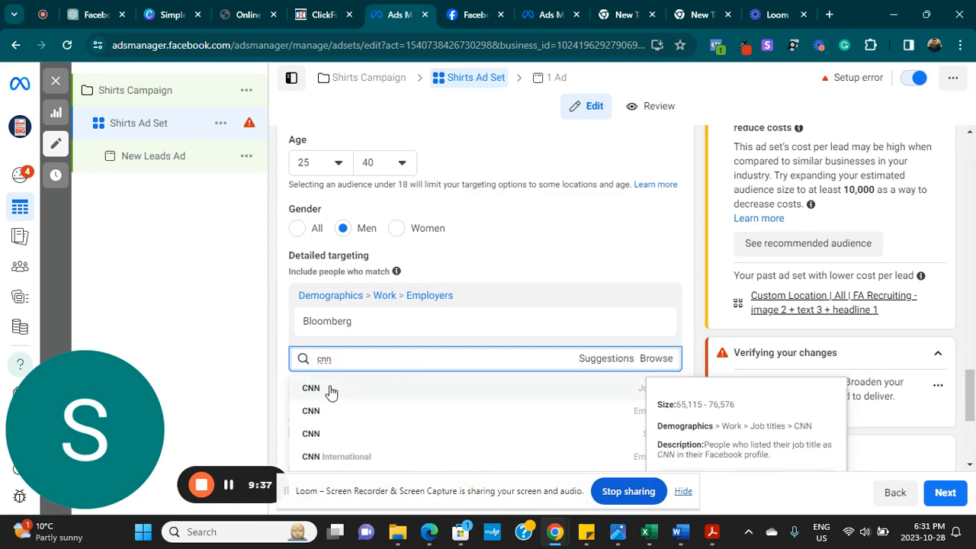
left_click(328, 389)
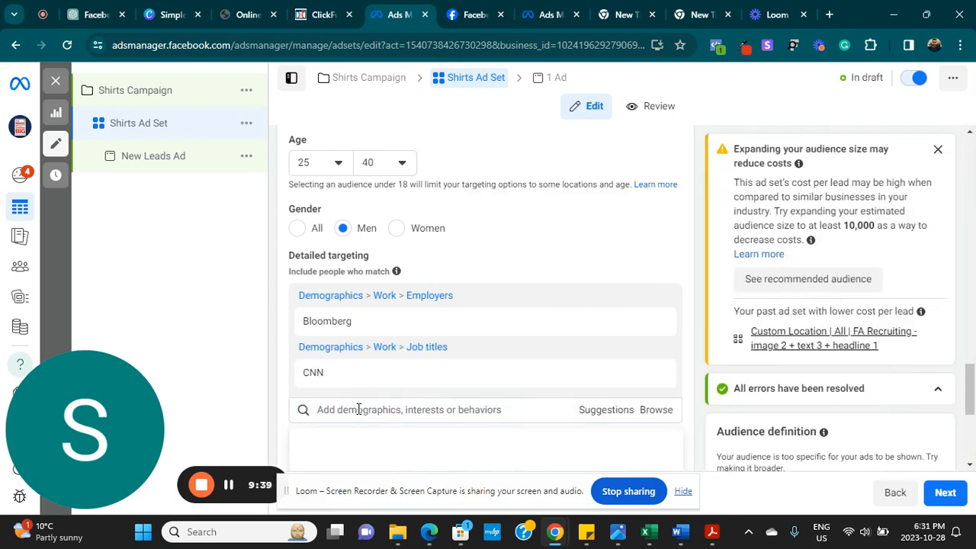
- Add the Lamborghini (vehicles) interest and dismiss the zero-leads warning
type("lam")
type("gpo")
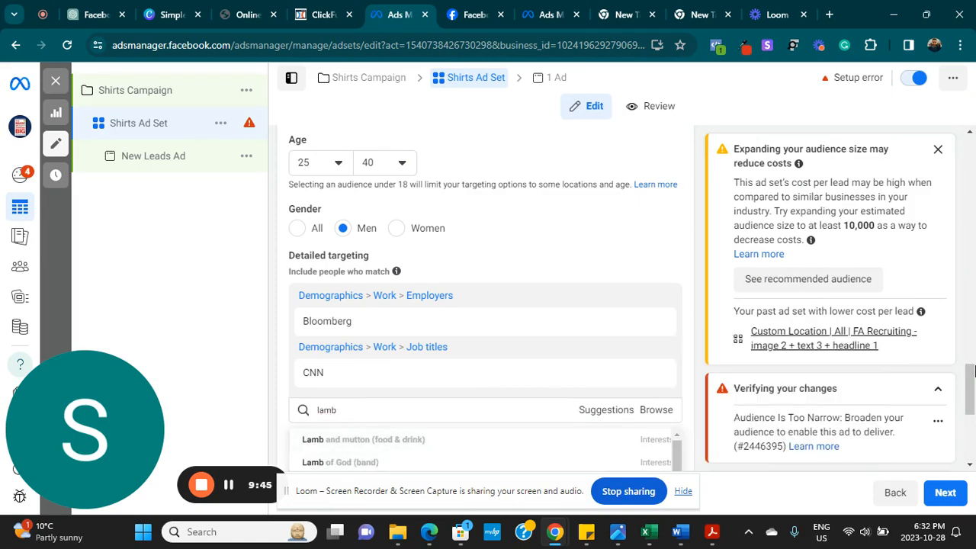
left_click_drag(973, 371, 973, 400)
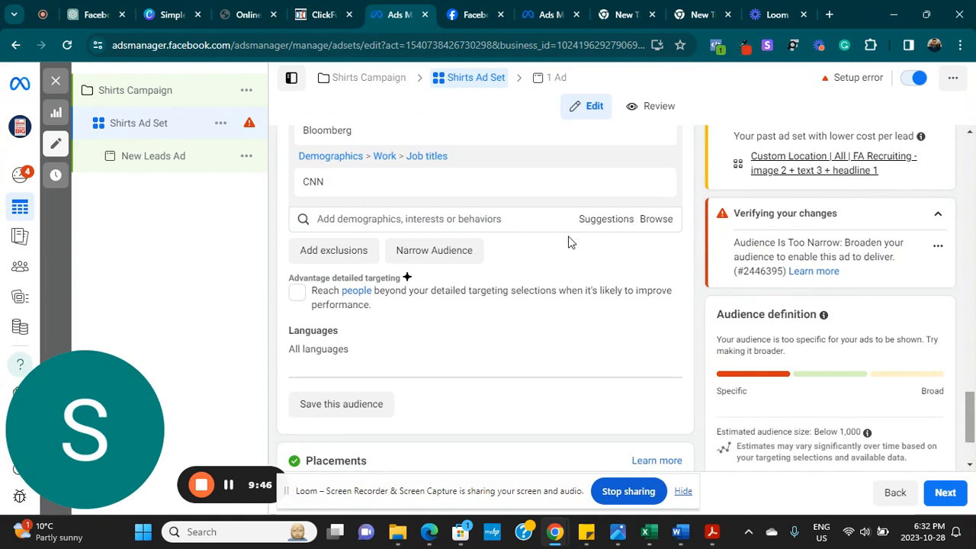
left_click(460, 217)
type("lam")
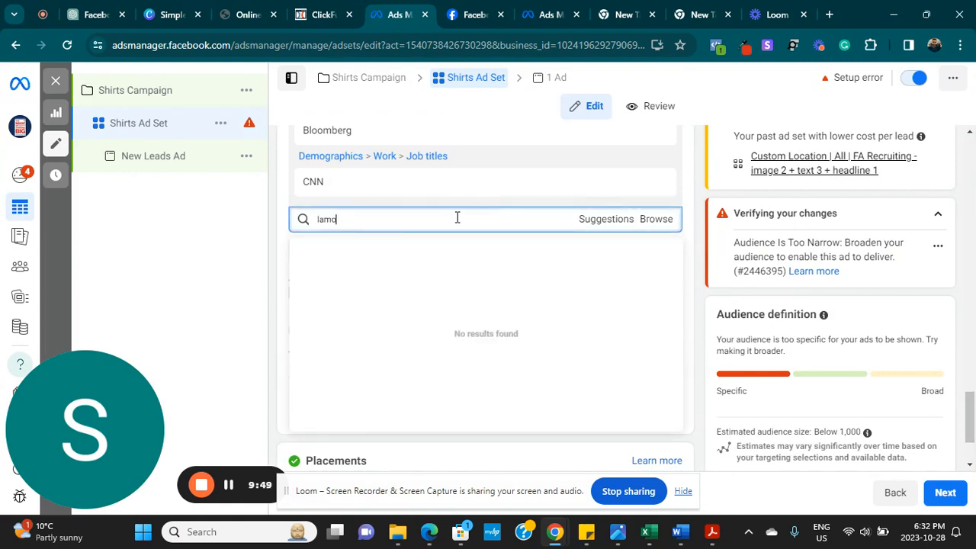
type("bo")
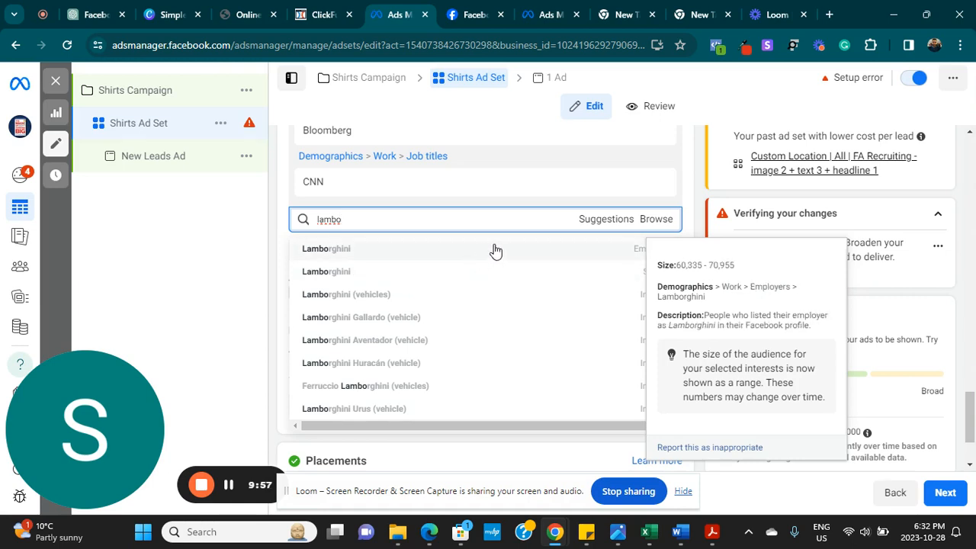
left_click(448, 299)
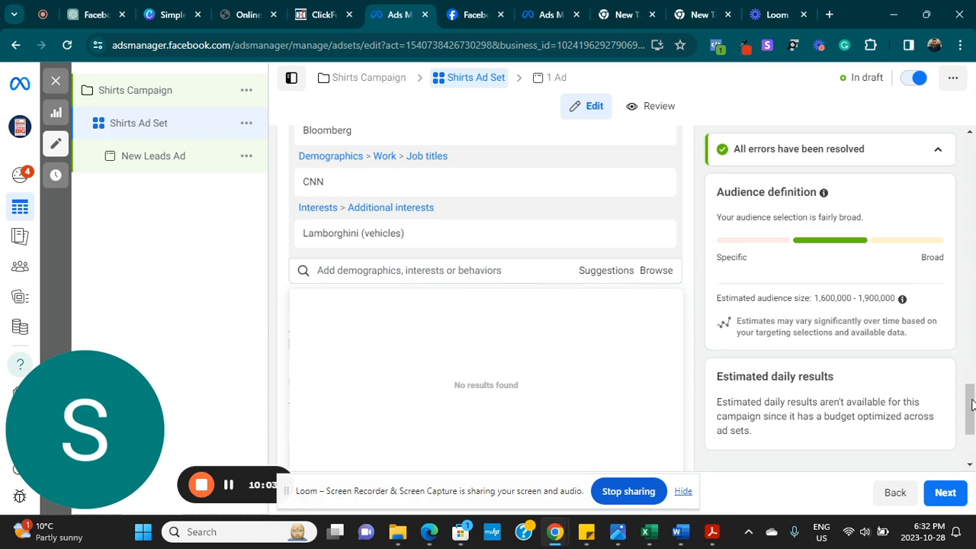
left_click_drag(971, 398, 971, 404)
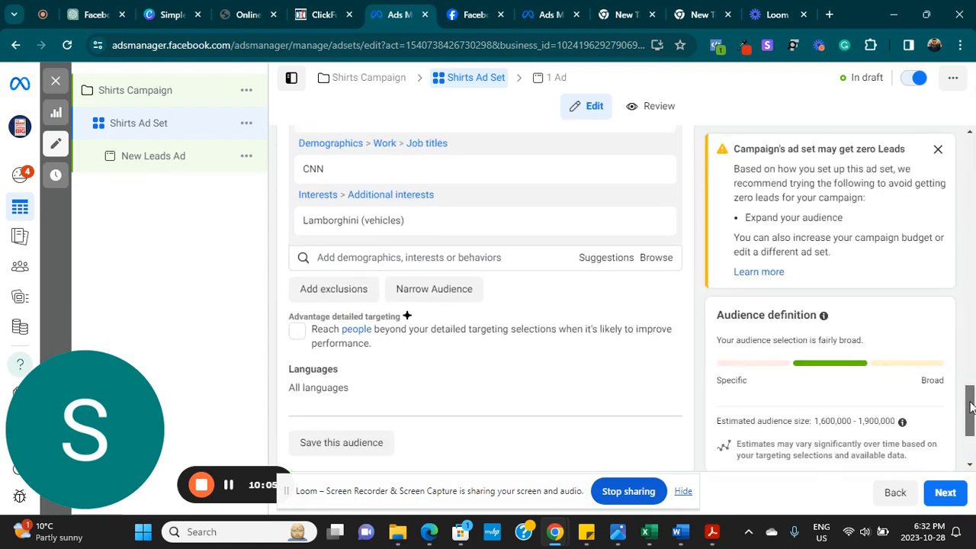
left_click(937, 150)
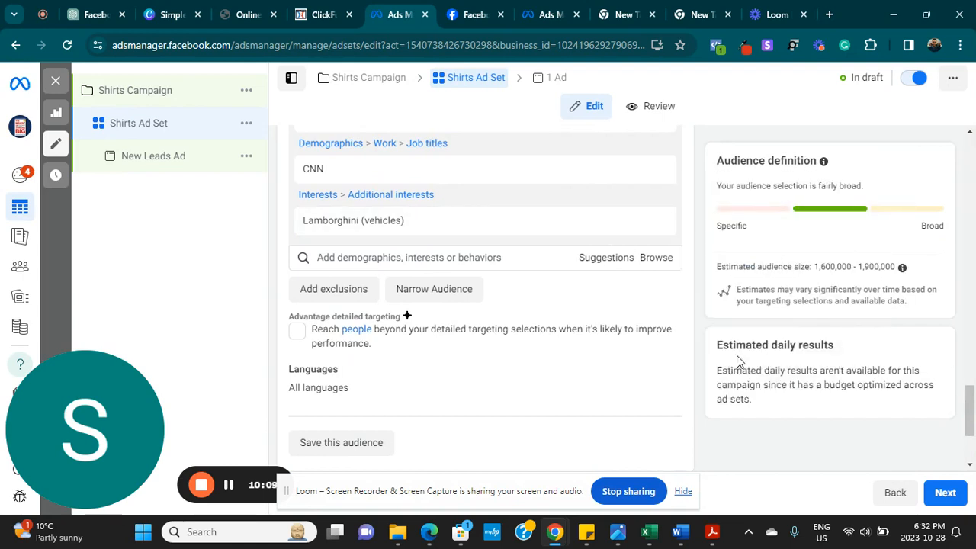
scroll(972, 420, "up", 2)
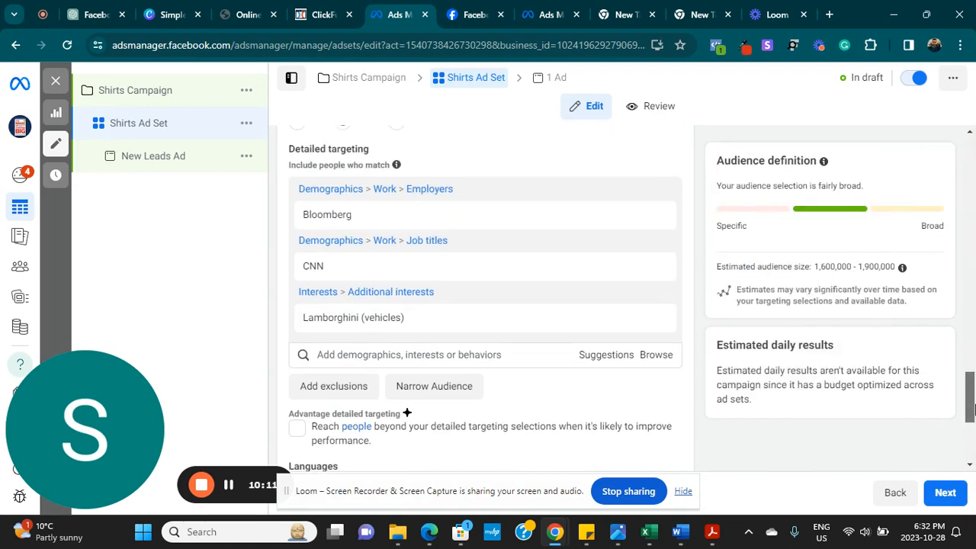
- Search 'bi' and add Bill Gates (business leader) as an additional interest
scroll(972, 420, "down", 1)
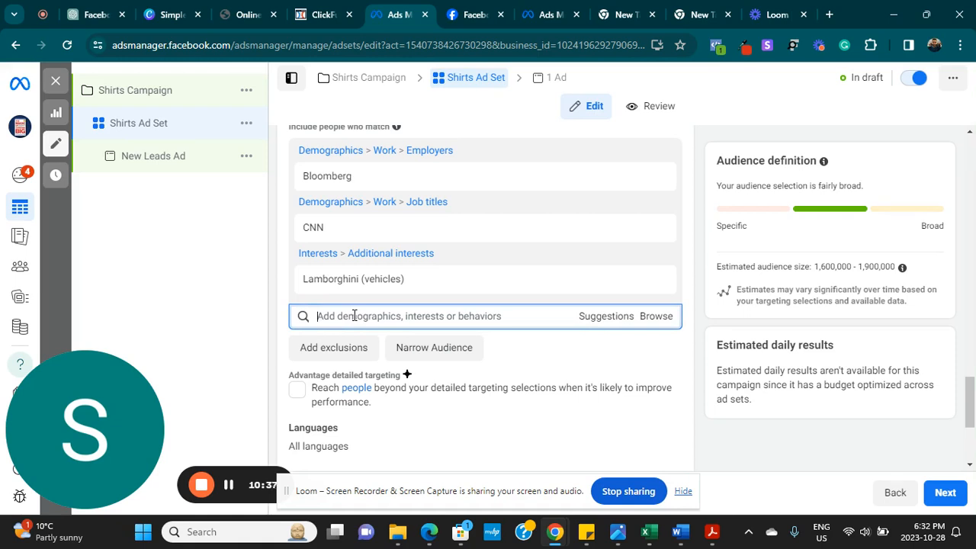
type("bill gate")
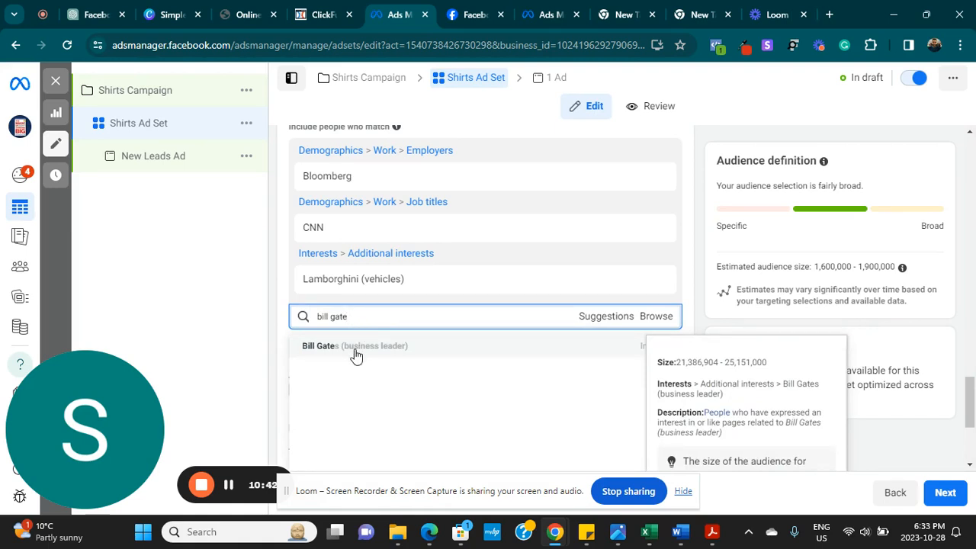
left_click(355, 347)
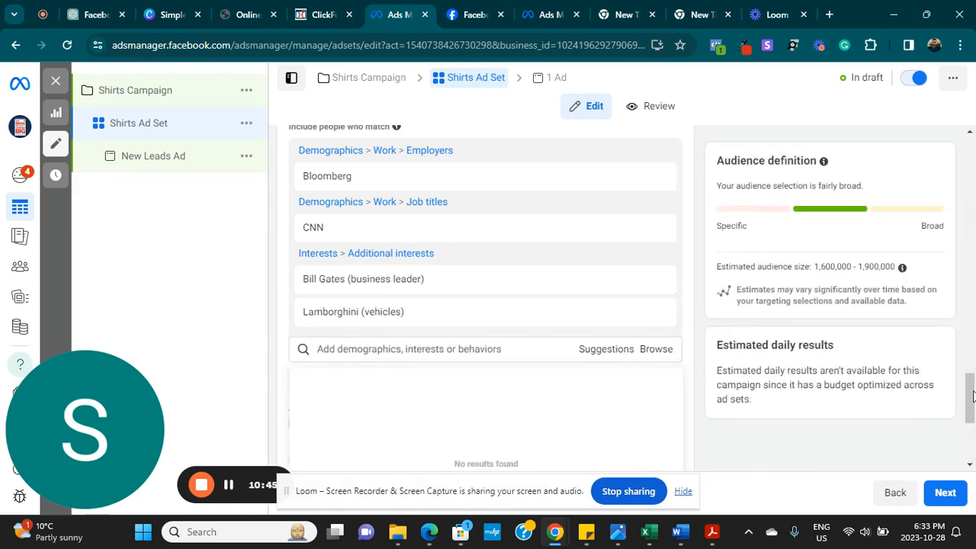
left_click_drag(973, 394, 974, 408)
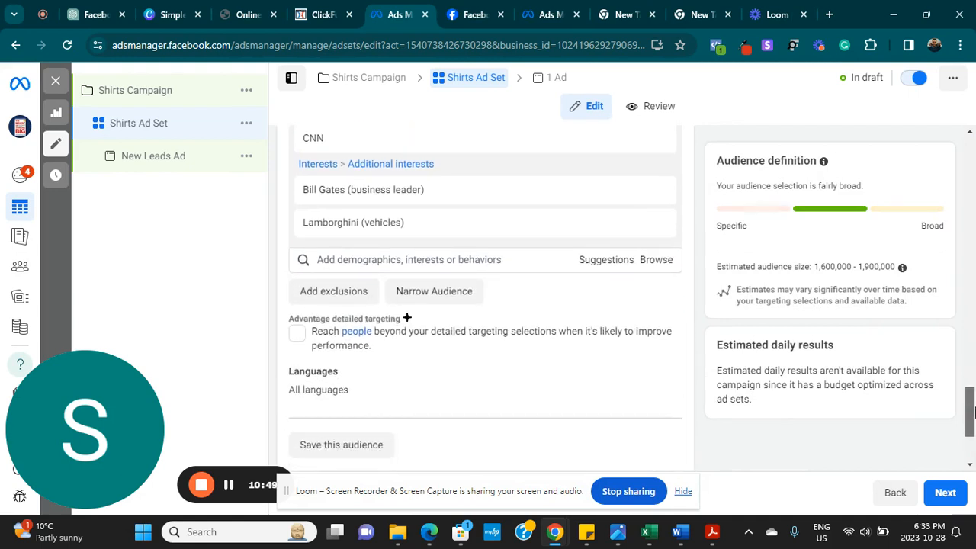
left_click_drag(973, 412, 973, 429)
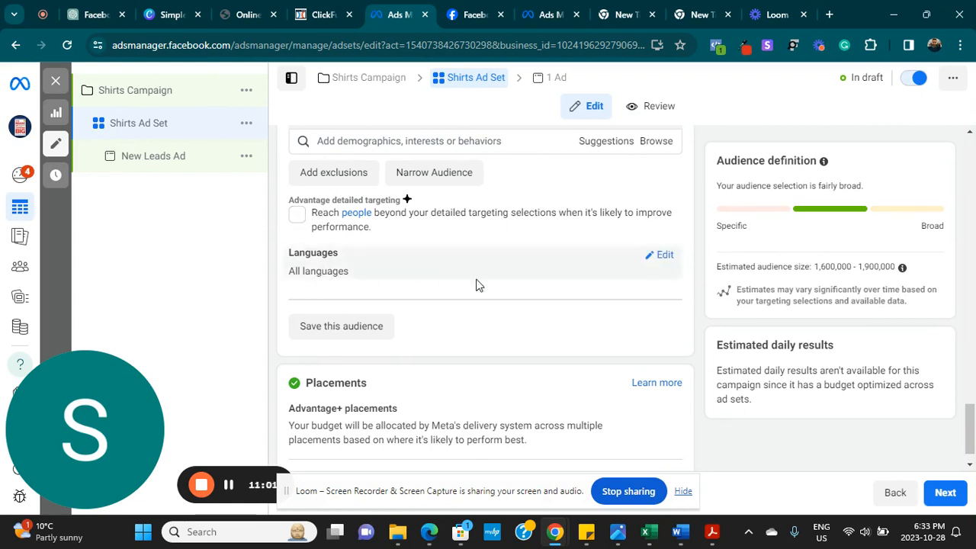
- Set the ad set language to English (All), trimming the estimate to 1,500,000–1,800,000
left_click(667, 261)
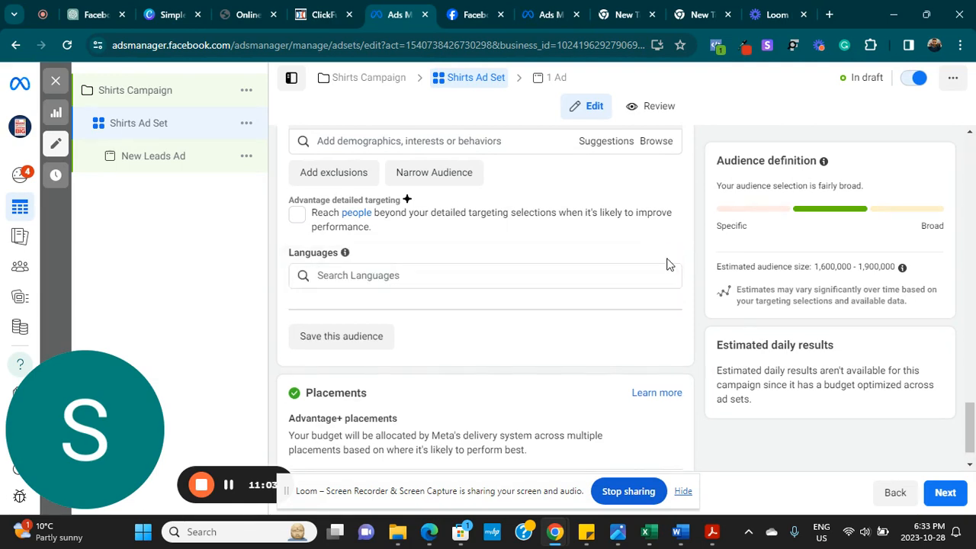
left_click(377, 281)
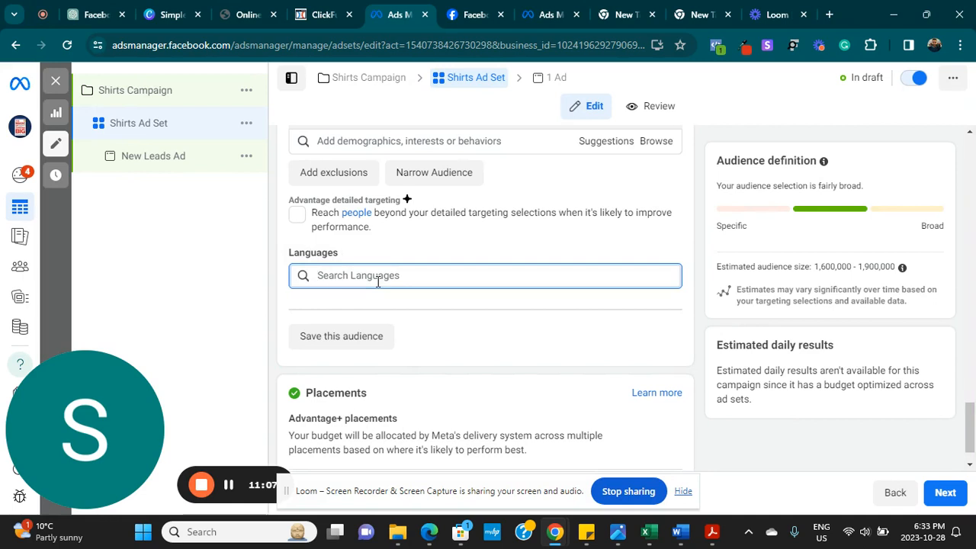
type("en")
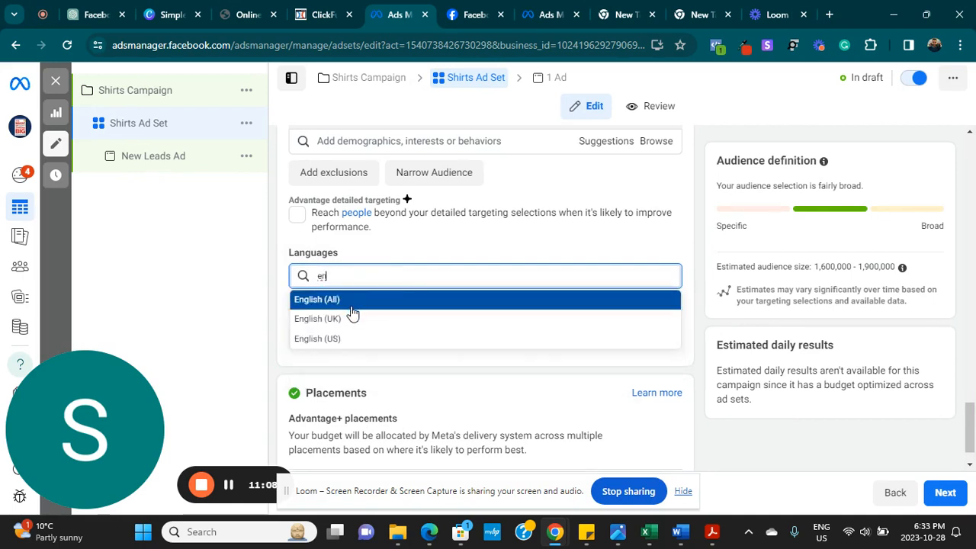
left_click(352, 305)
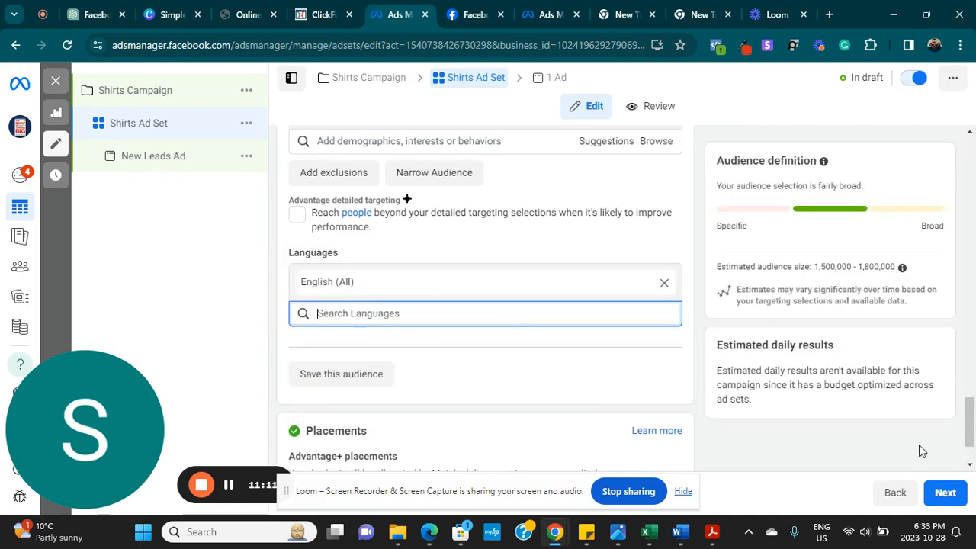
scroll(436, 266, "down", 1)
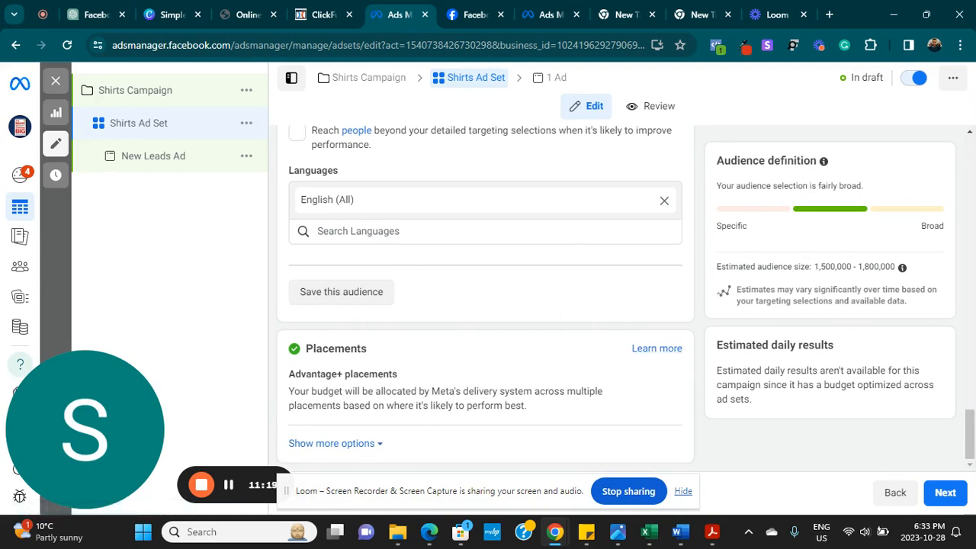
- Expand the Placements extra options to show brand safety, inventory filter and exclusion settings
left_click(350, 444)
scroll(350, 450, "down", 3)
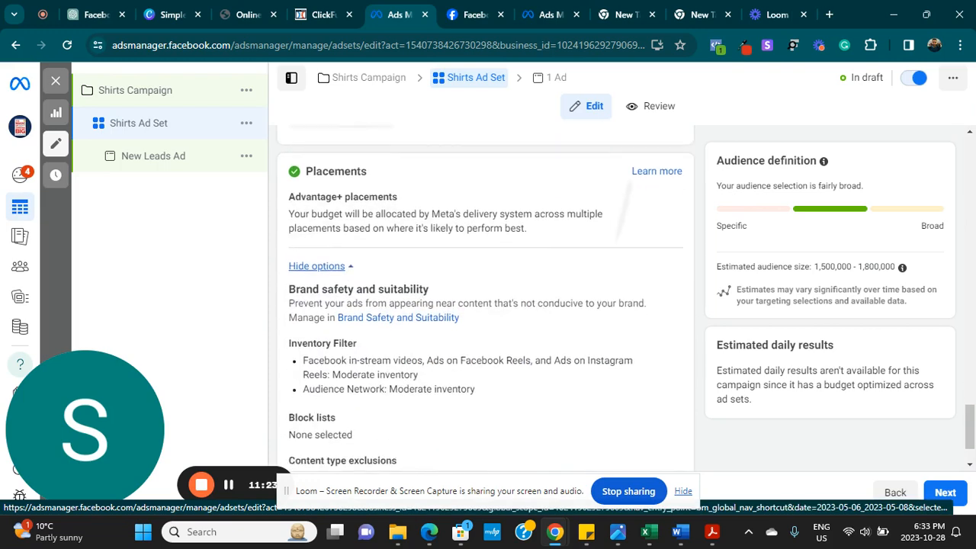
scroll(485, 297, "down", 1)
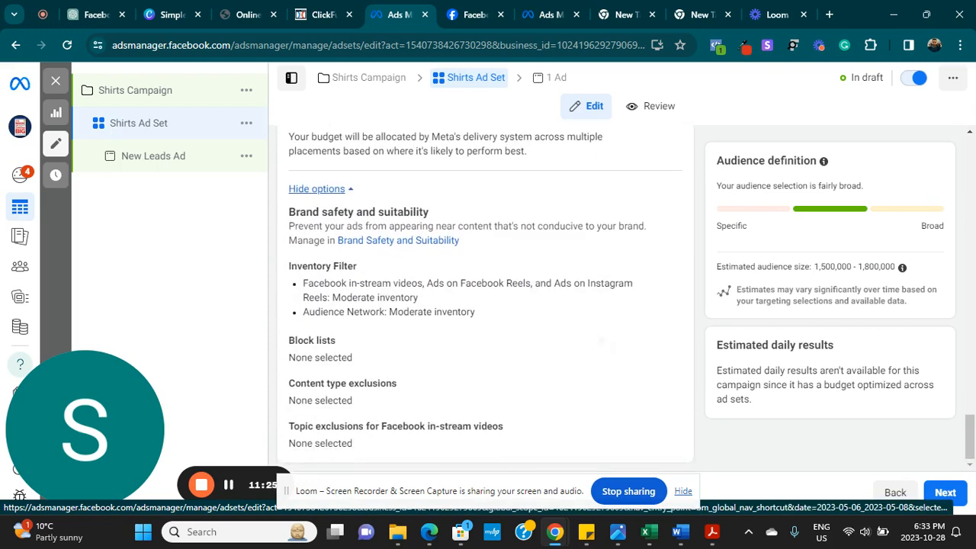
scroll(485, 297, "up", 1)
scroll(485, 297, "down", 1)
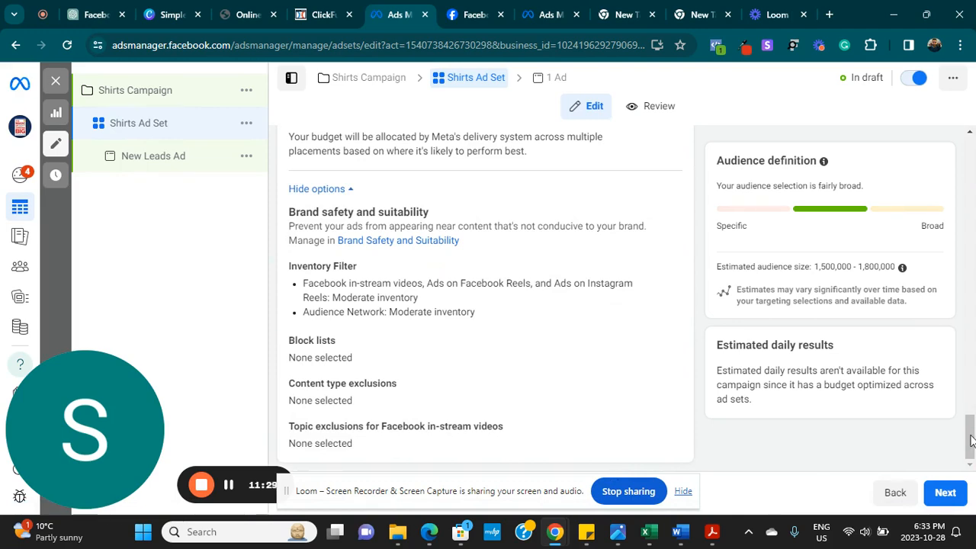
scroll(970, 440, "up", 1)
scroll(967, 459, "down", 1)
left_click_drag(966, 456, 966, 385)
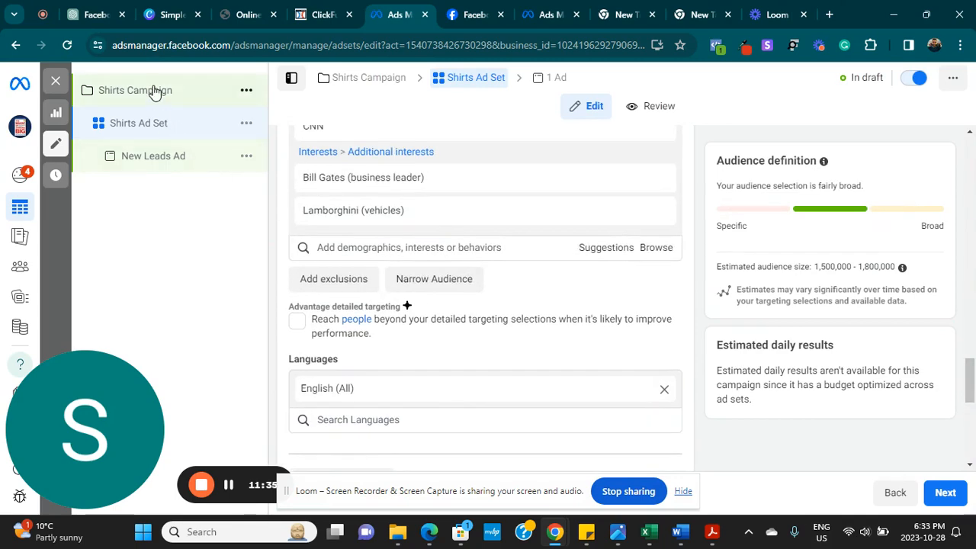
- Review the Shirts Campaign's $10.00 CAD daily budget options, then return to the Shirts Ad Set
left_click(153, 92)
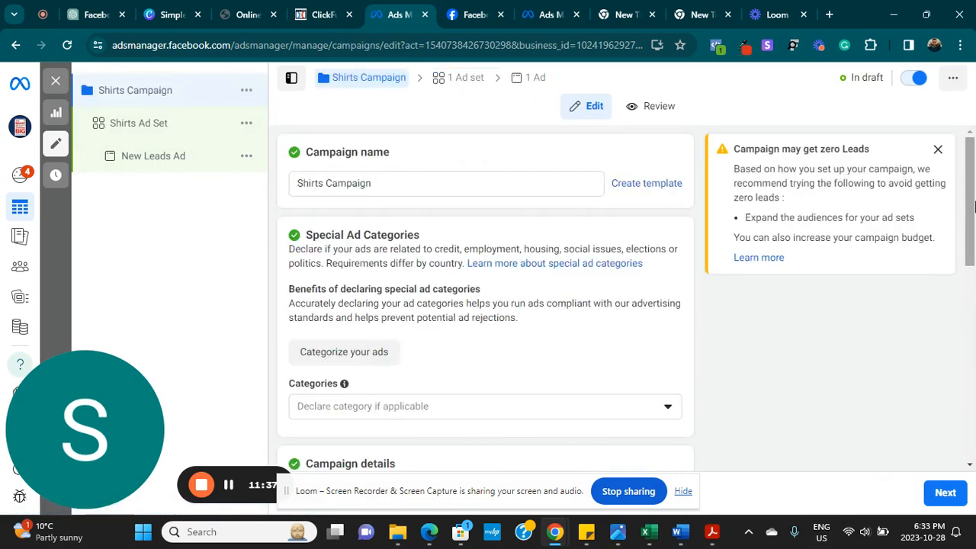
scroll(958, 326, "down", 4)
scroll(959, 326, "down", 3)
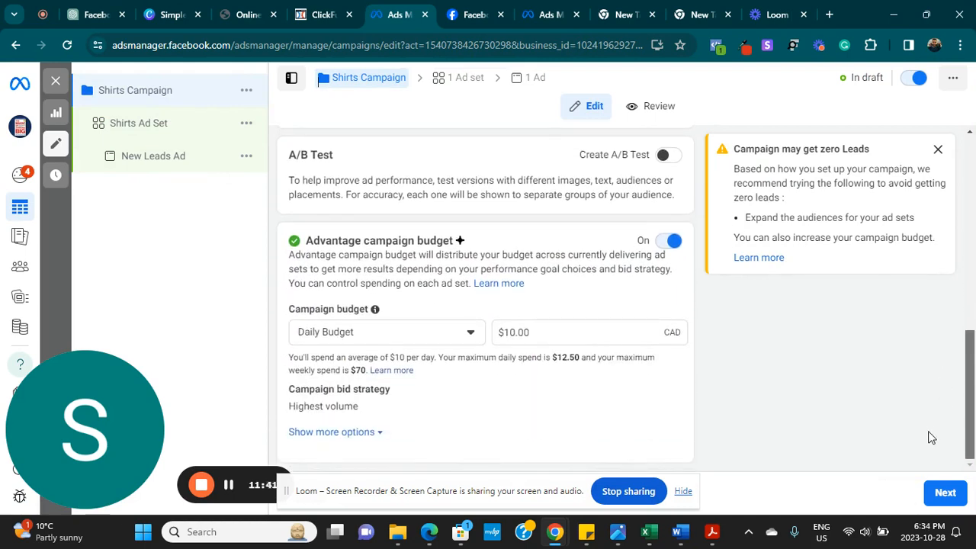
left_click(347, 432)
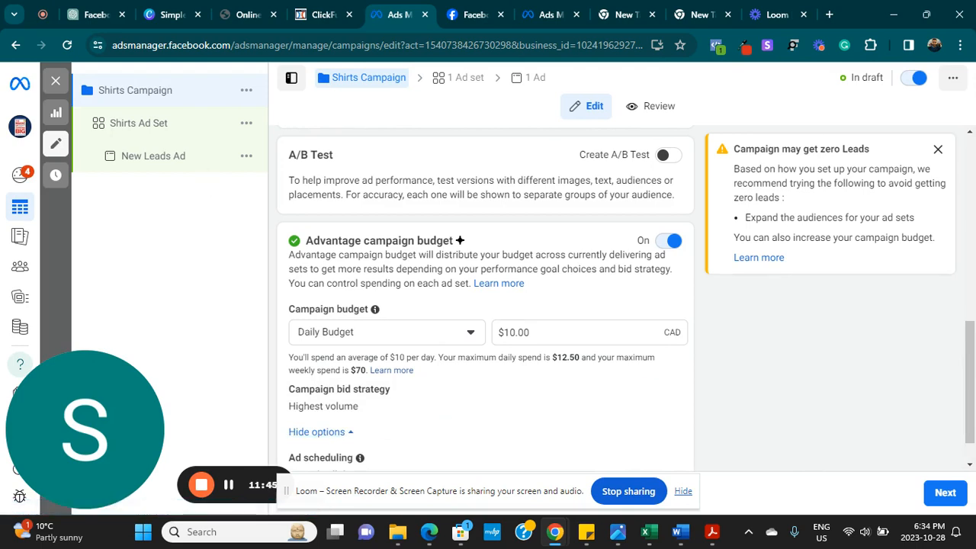
scroll(481, 425, "down", 1)
scroll(268, 366, "up", 2)
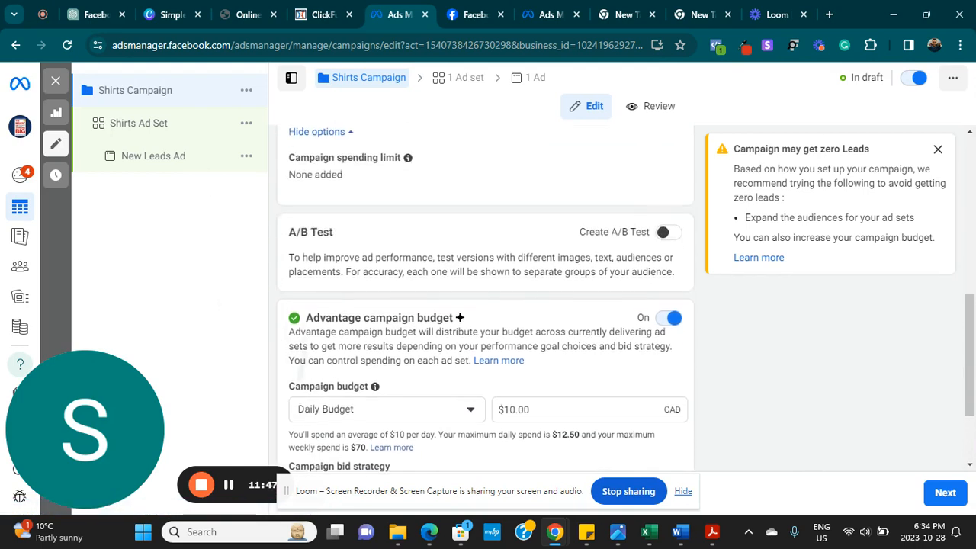
left_click_drag(973, 345, 969, 197)
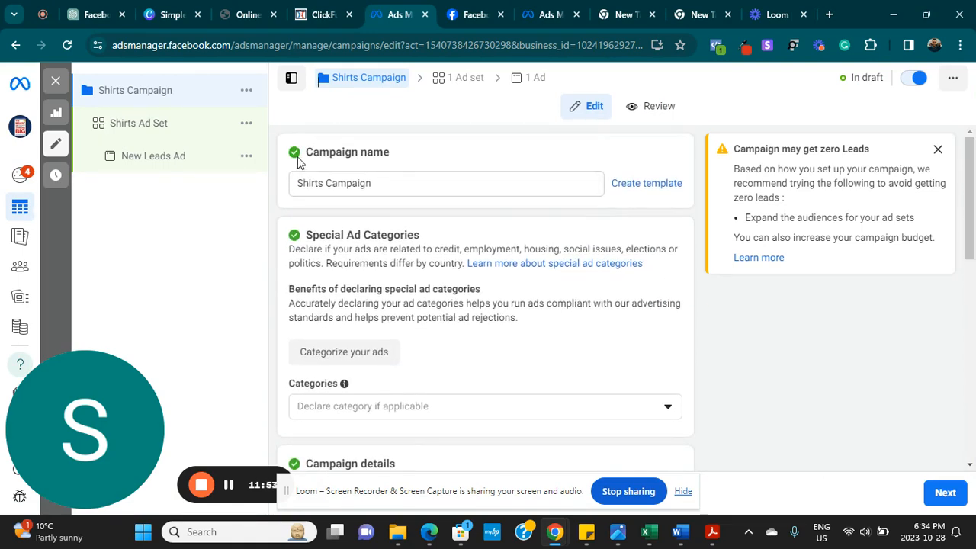
left_click(139, 124)
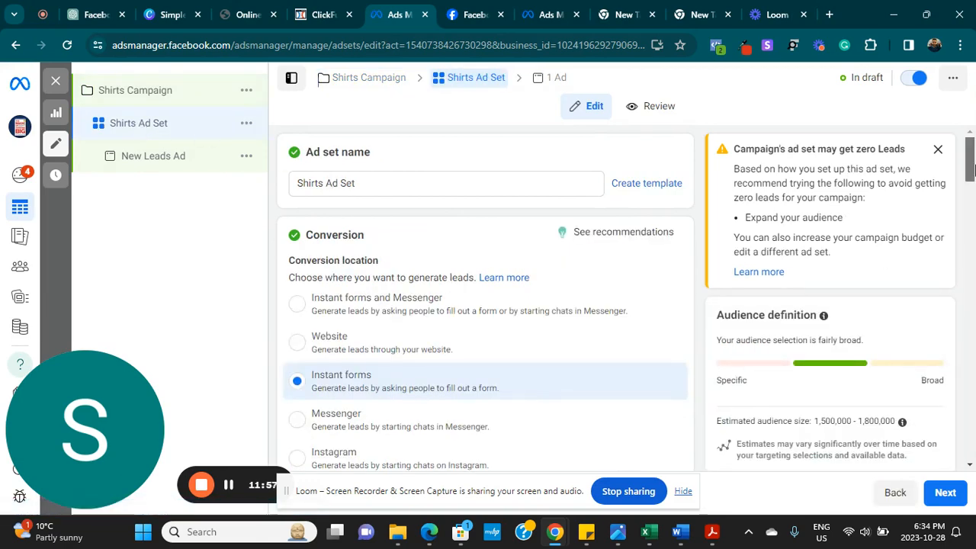
- Dismiss the zero-leads warning card and scroll down to Placements
left_click(938, 149)
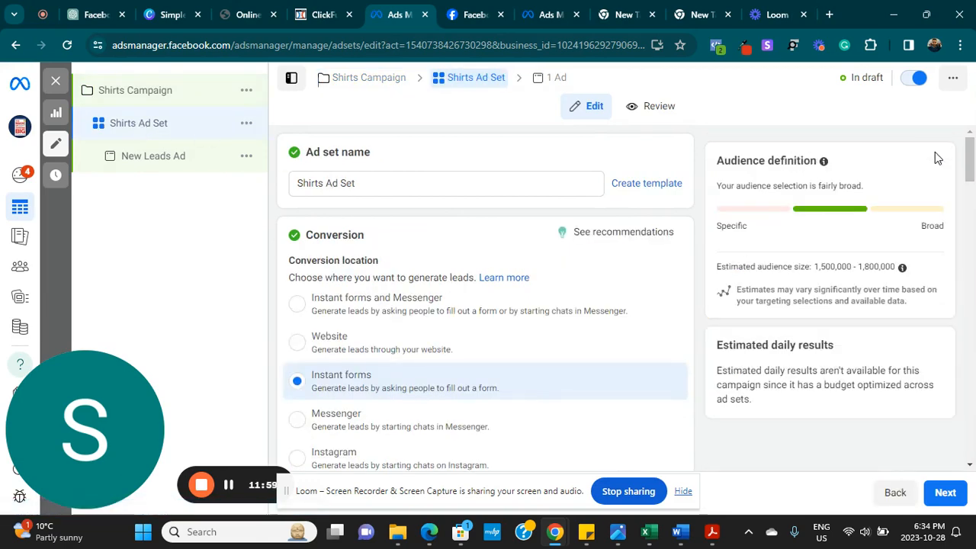
left_click_drag(970, 164, 934, 421)
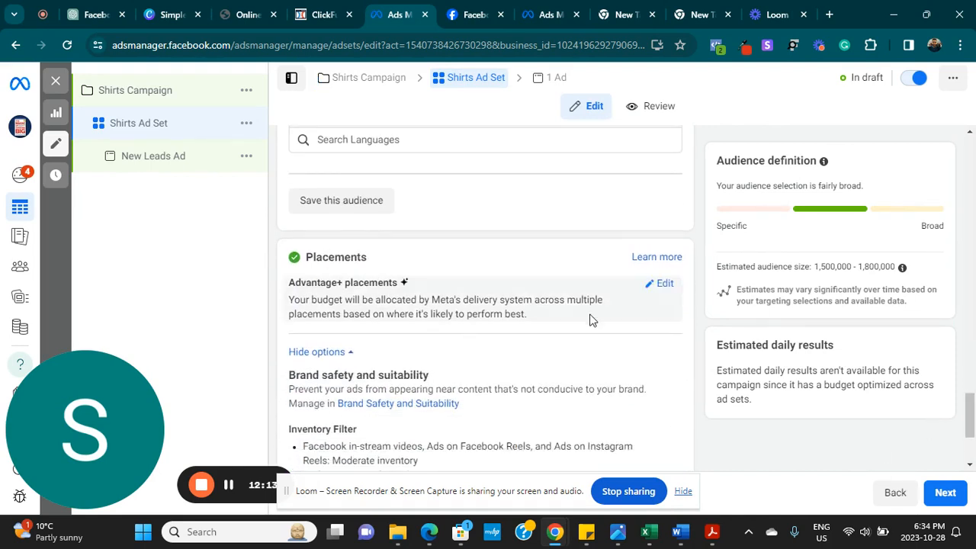
- Use manual placements on Facebook and Instagram with Audience network off, closing the in-stream notice
left_click(661, 289)
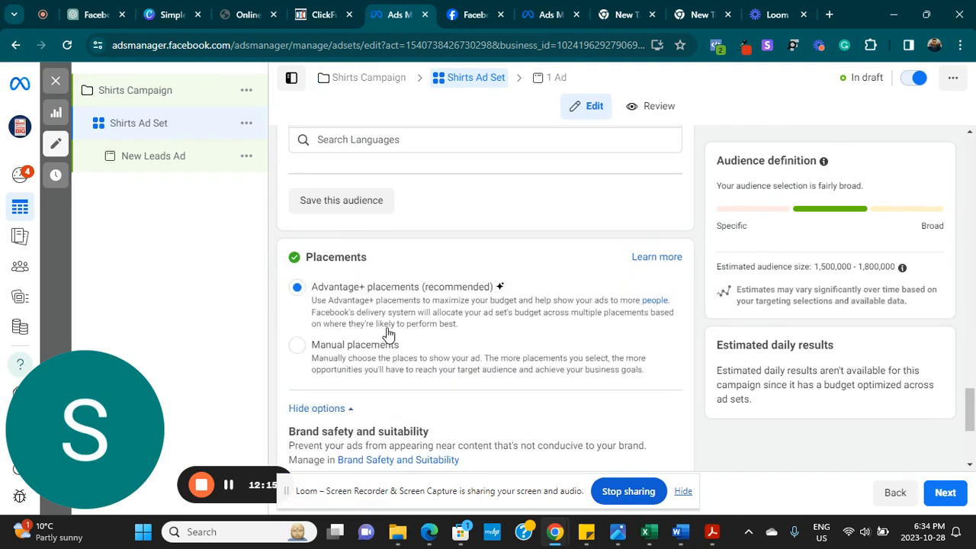
left_click(298, 347)
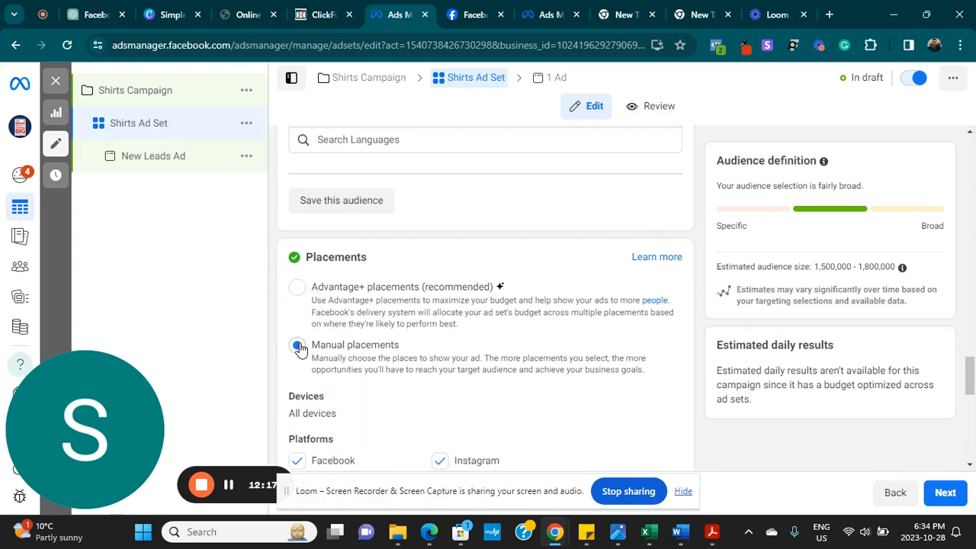
scroll(300, 348, "down", 2)
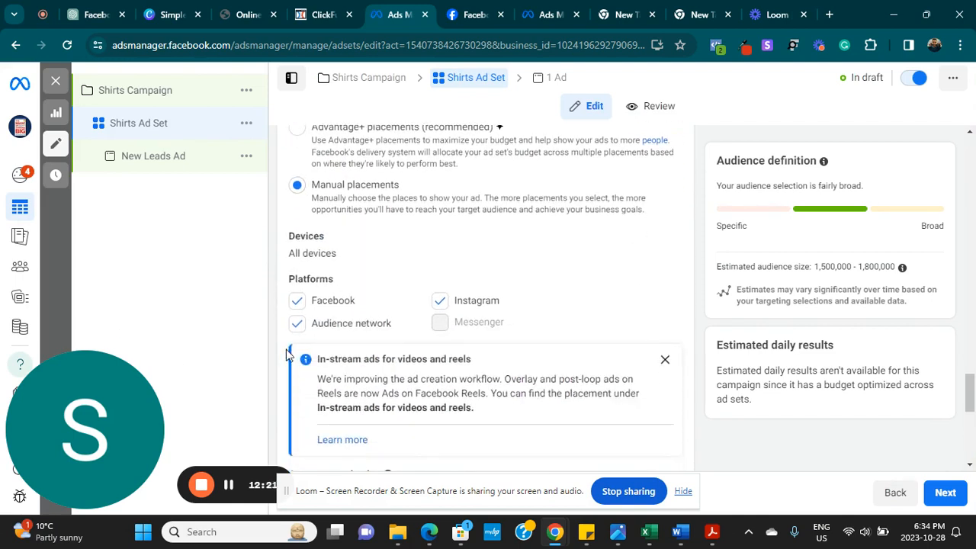
left_click(297, 324)
left_click(297, 302)
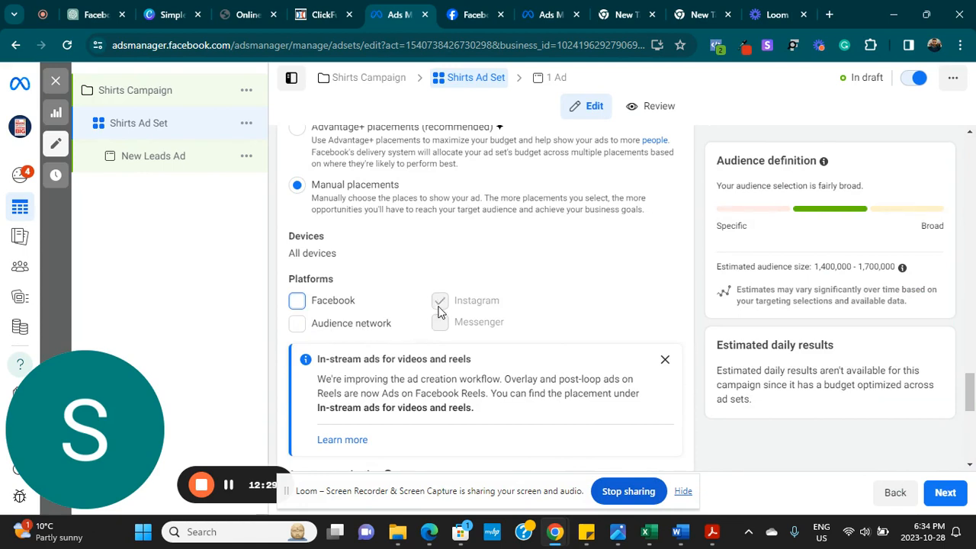
left_click(297, 304)
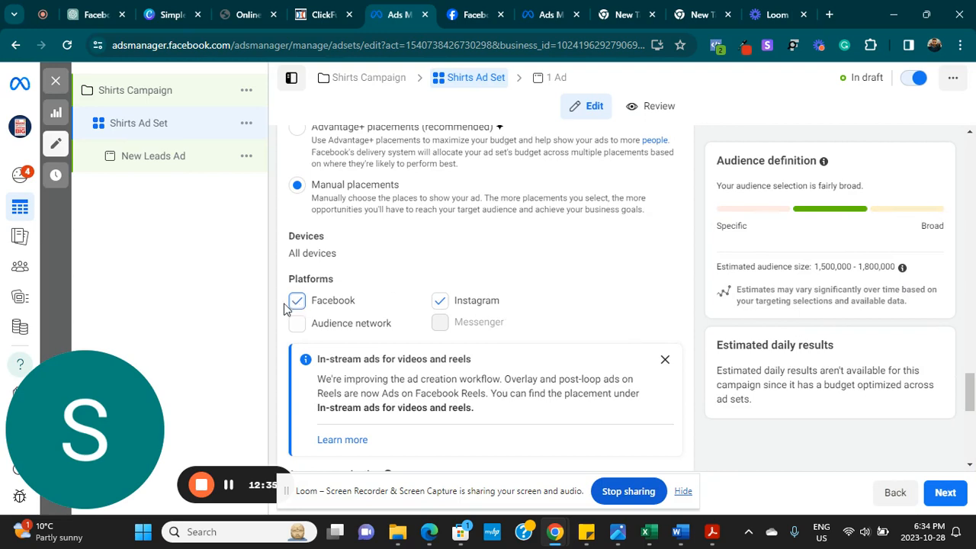
left_click(664, 361)
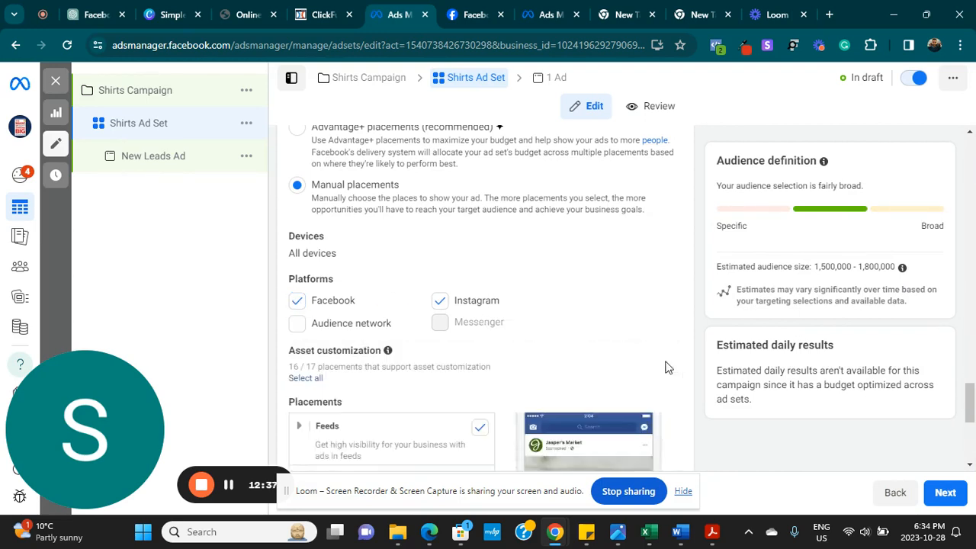
left_click_drag(969, 398, 959, 418)
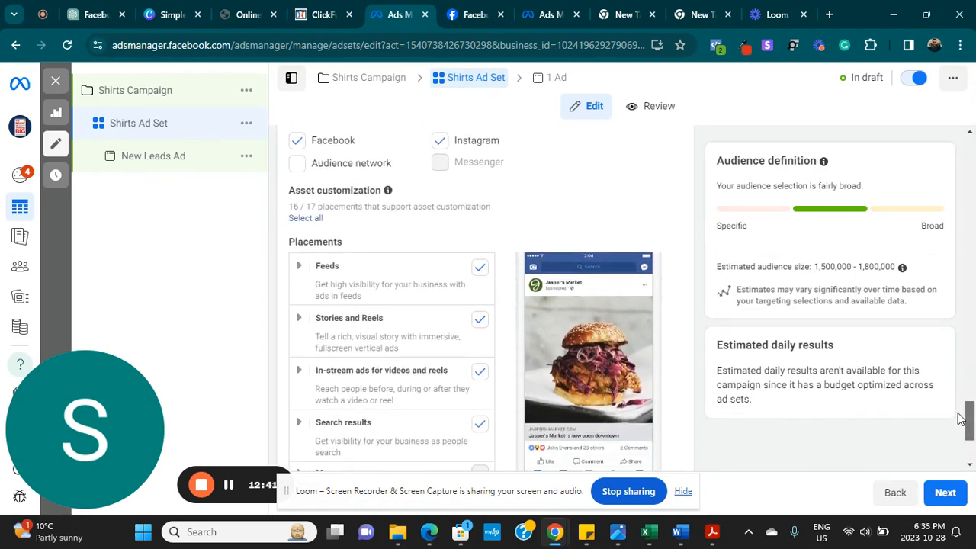
- Untick the Stories and Reels, In-stream ads and Search results placements, leaving only Feeds
left_click(480, 319)
left_click(479, 371)
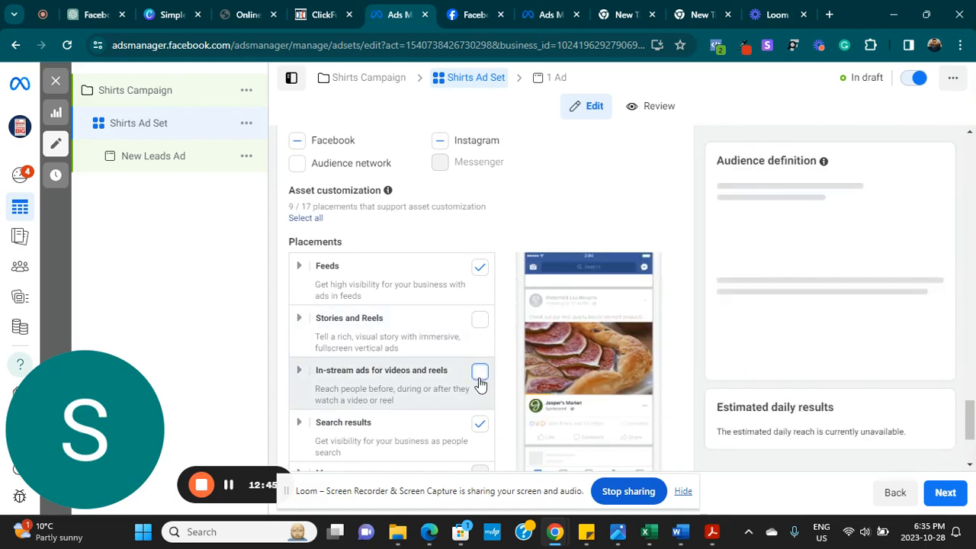
left_click(479, 425)
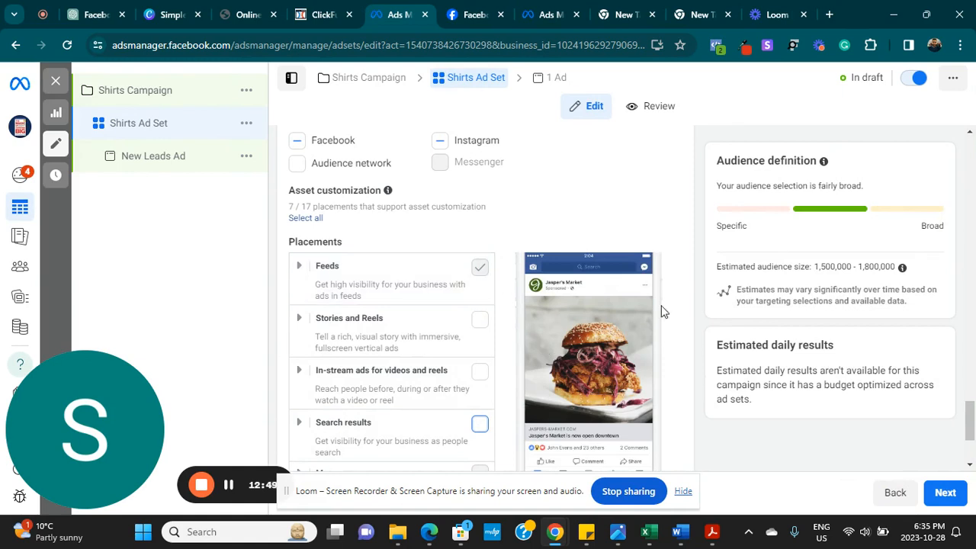
- Expand the additional placement options below the placement list
scroll(488, 297, "down", 2)
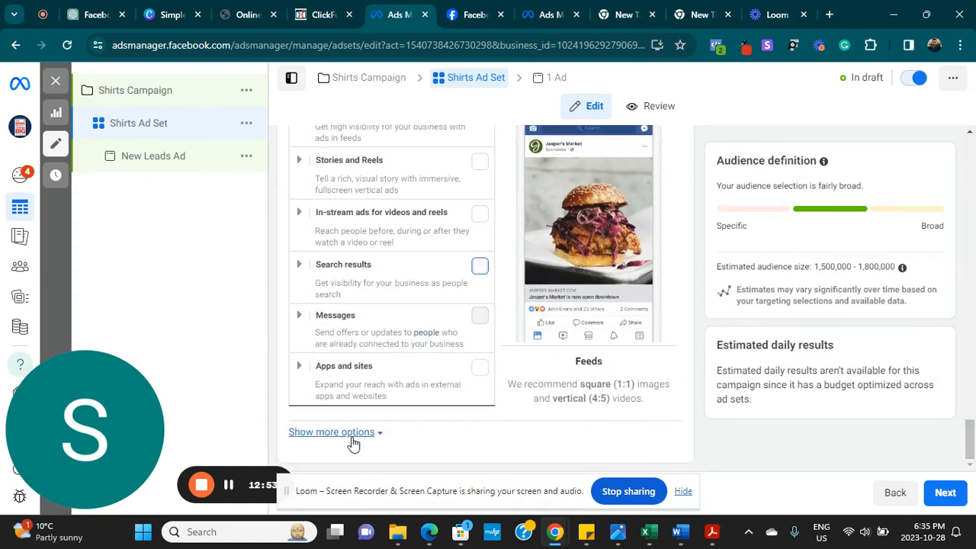
left_click(369, 432)
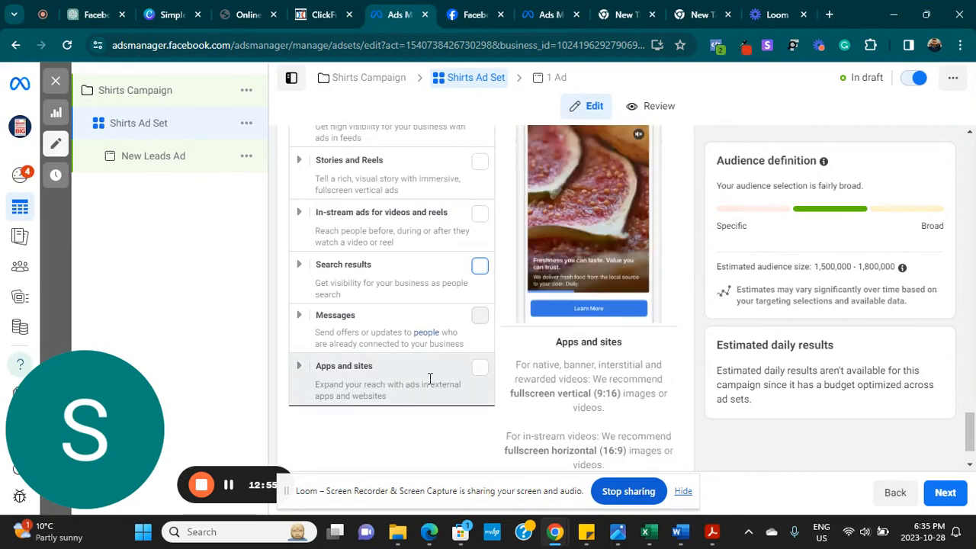
scroll(420, 401, "up", 1)
scroll(488, 297, "up", 1)
scroll(488, 298, "down", 3)
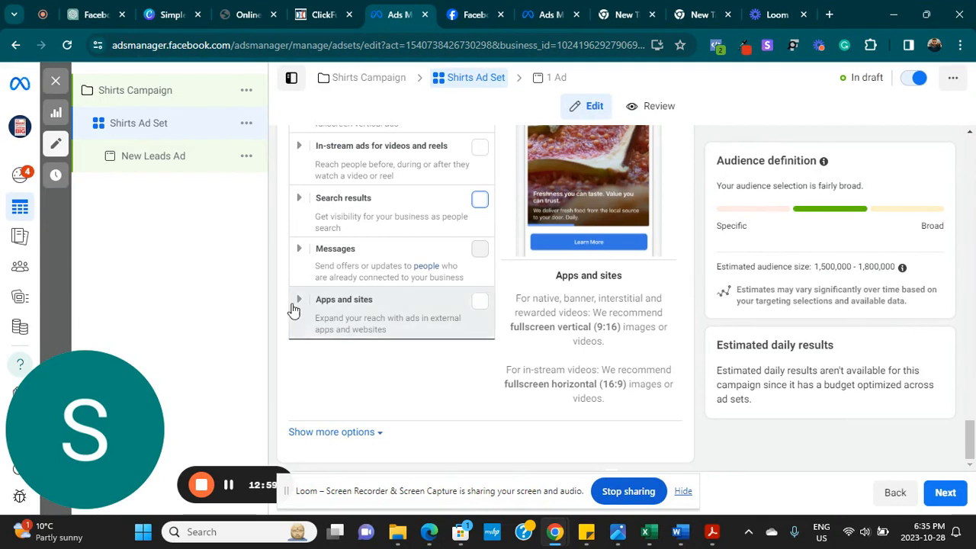
- Reveal the device and brand safety options and edit Specific mobile devices & operating systems
left_click(321, 436)
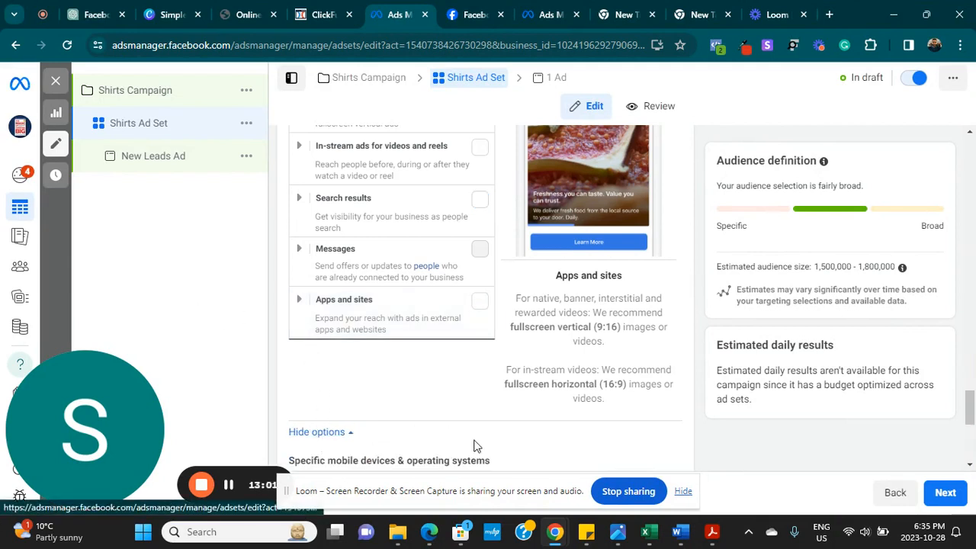
scroll(475, 444, "down", 3)
scroll(485, 297, "down", 1)
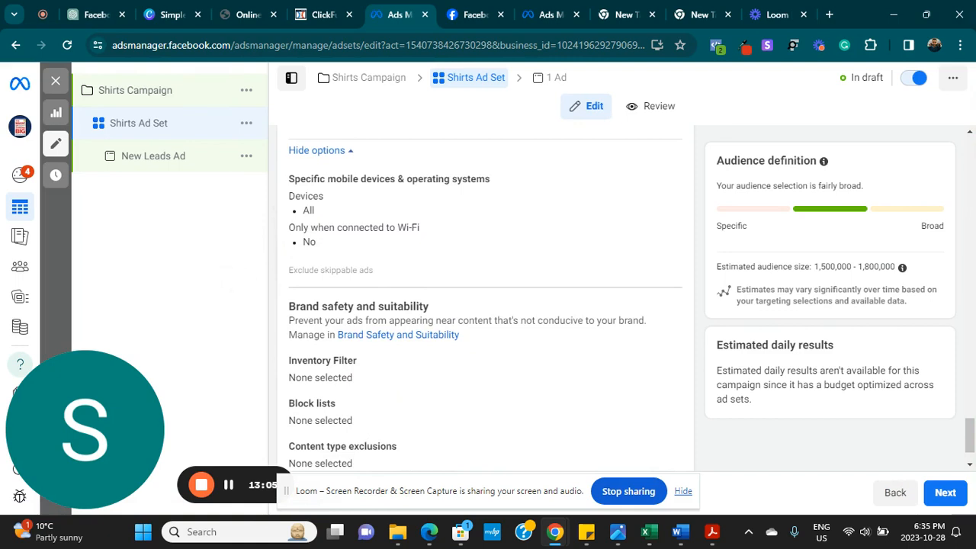
scroll(485, 298, "up", 2)
scroll(485, 297, "down", 3)
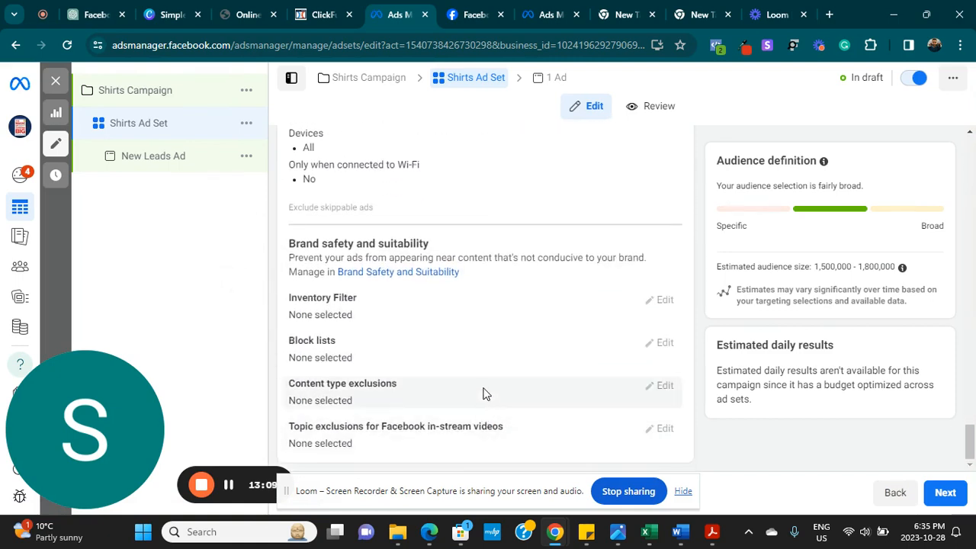
left_click_drag(970, 448, 963, 387)
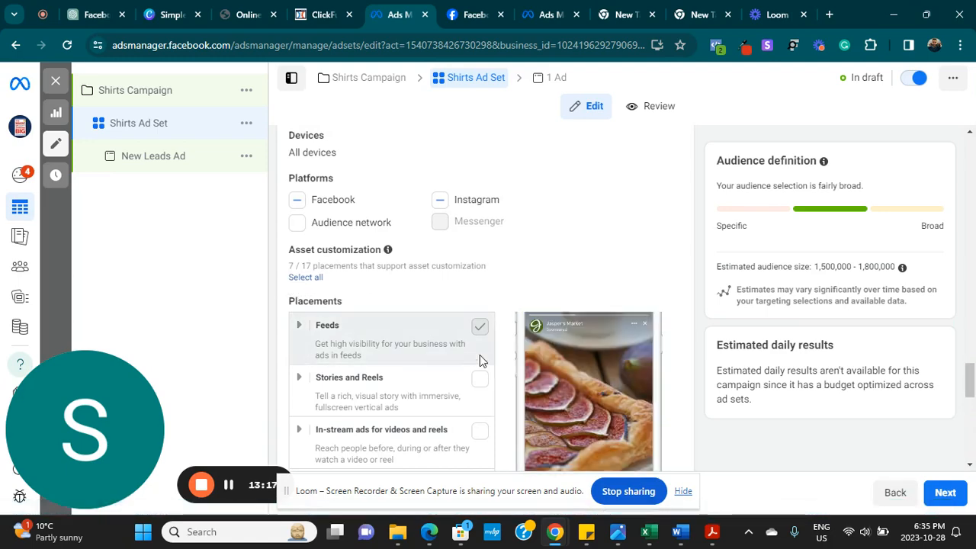
scroll(477, 354, "down", 2)
scroll(477, 354, "down", 3)
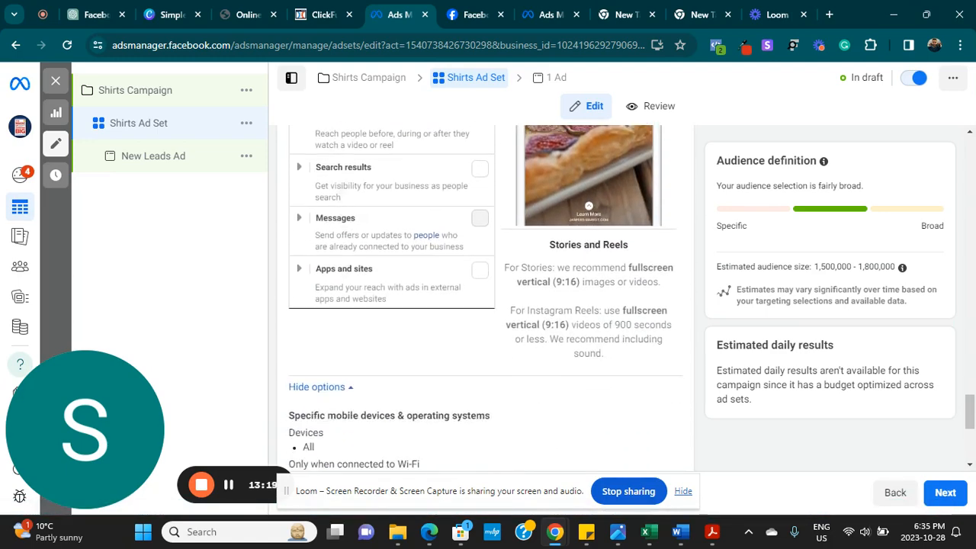
scroll(485, 297, "up", 4)
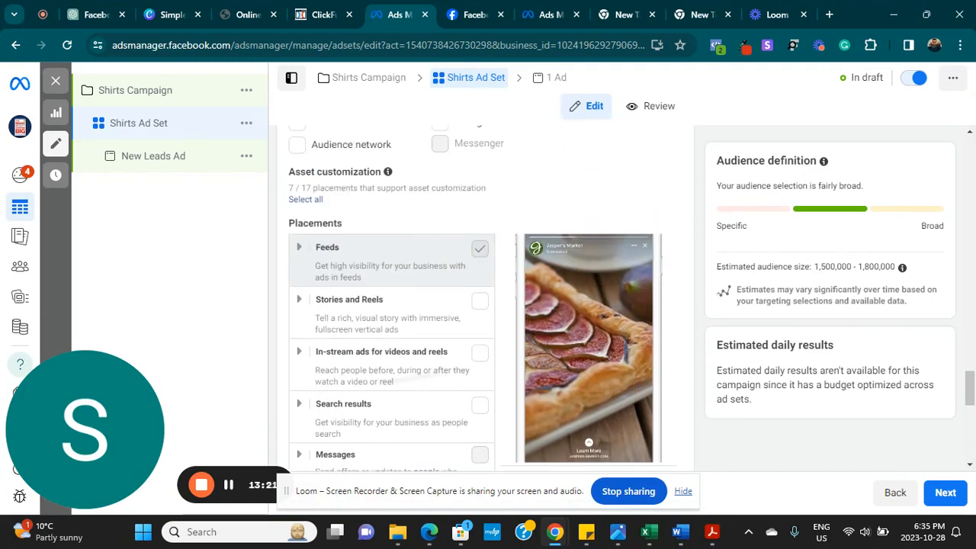
left_click_drag(970, 388, 970, 465)
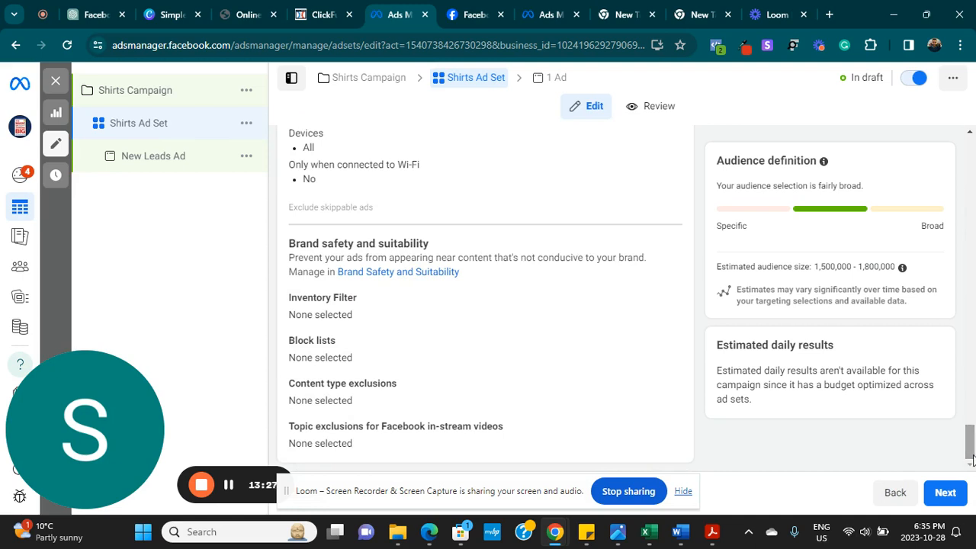
left_click_drag(972, 459, 972, 457)
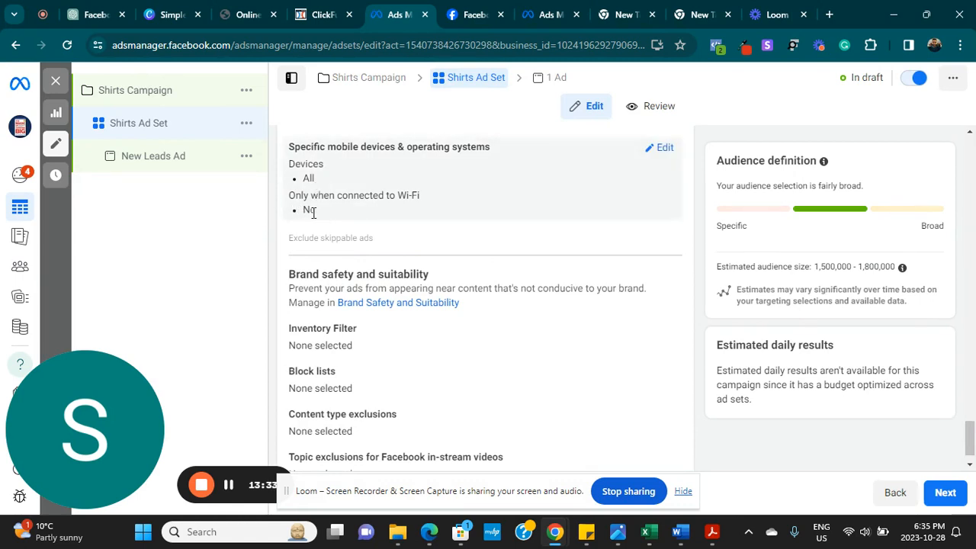
left_click(662, 149)
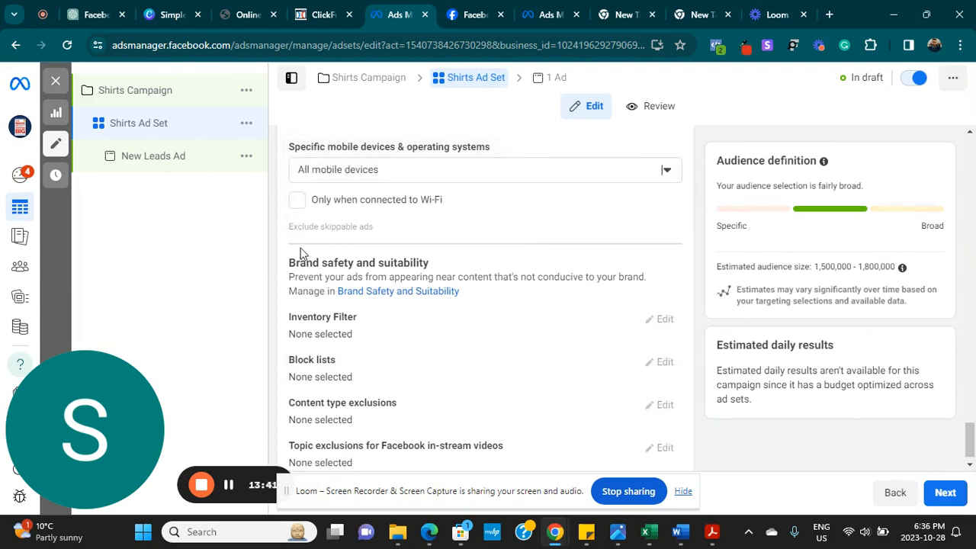
- Move on to the ad level and rename the ad from New Leads Ad to 'Shirts Ad'
left_click(944, 492)
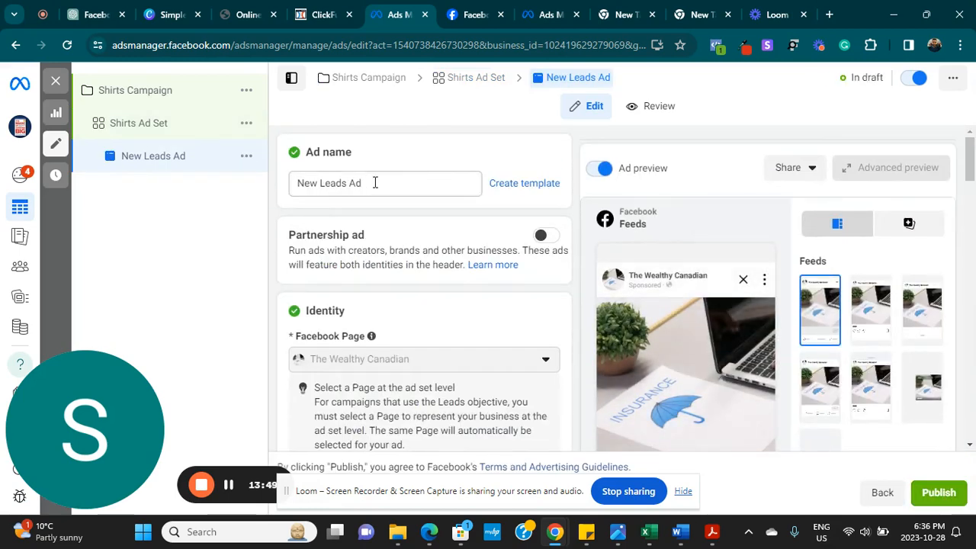
left_click(374, 183)
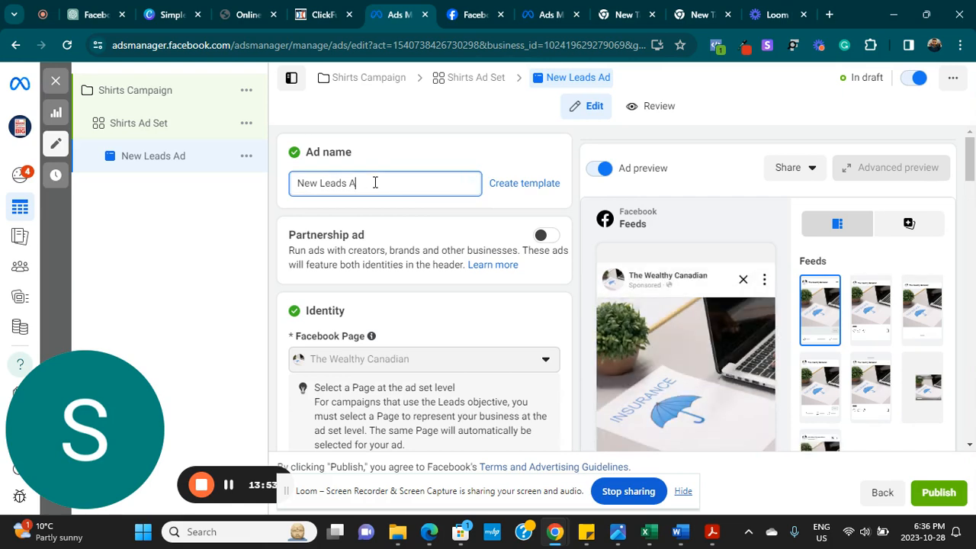
key("BackSpace")
key("BackSpace")
key("BackSpace")
key("BackSpace")
key("BackSpace")
key("BackSpace")
key("BackSpace")
key("BackSpace")
key("BackSpace")
key("BackSpace")
key("BackSpace")
type("Sh")
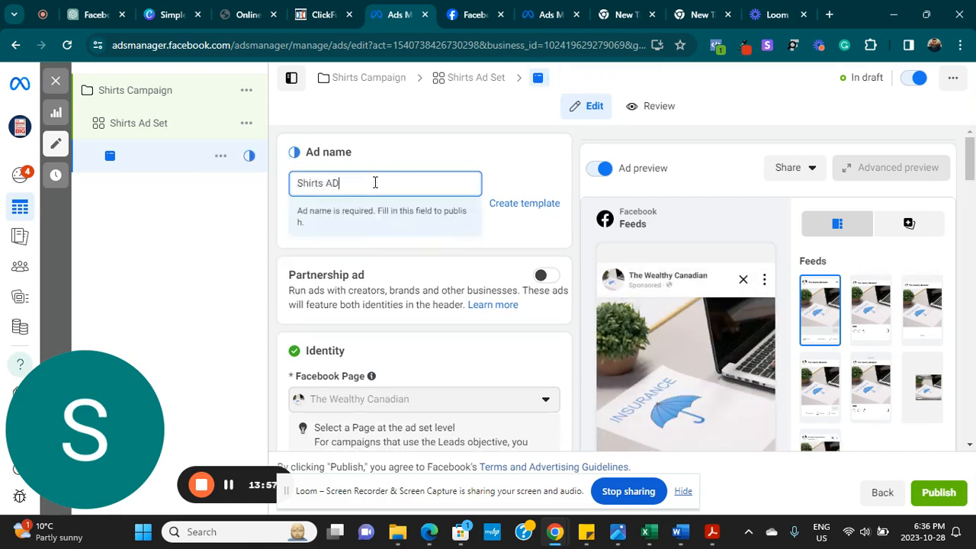
type("irts AD")
key("BackSpace")
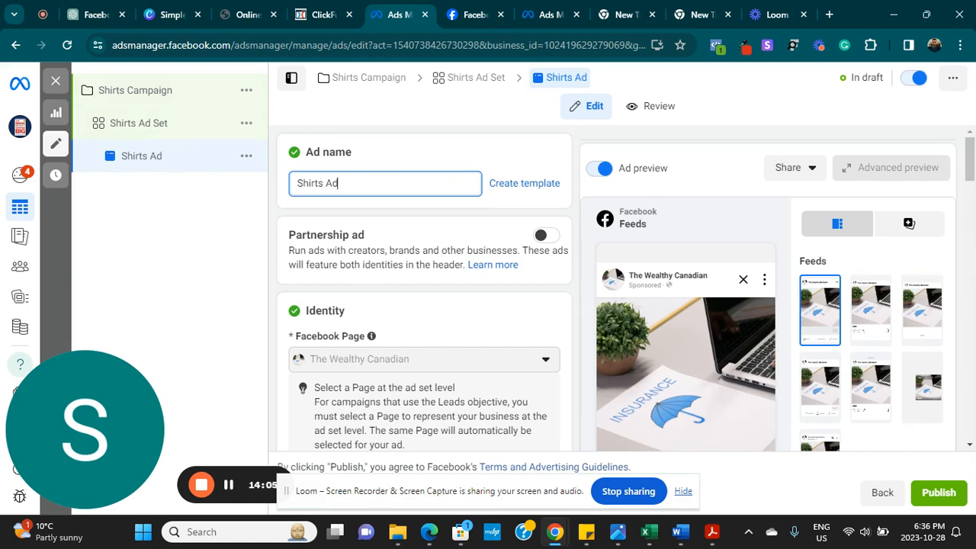
scroll(509, 374, "down", 2)
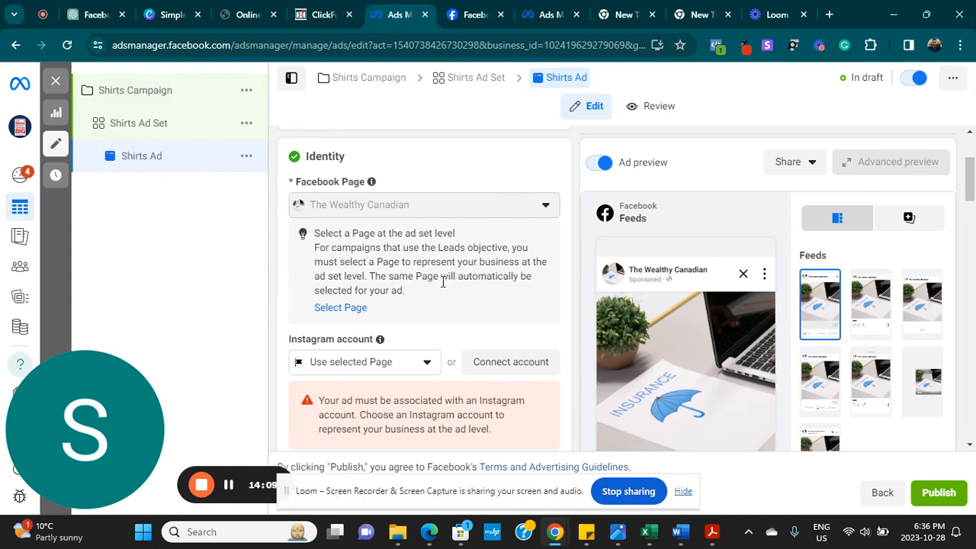
left_click(425, 370)
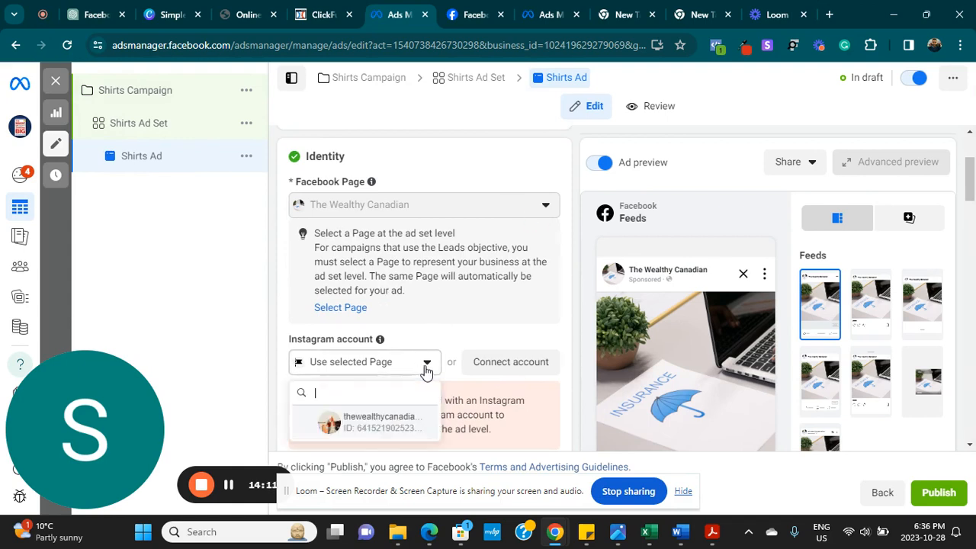
left_click(390, 430)
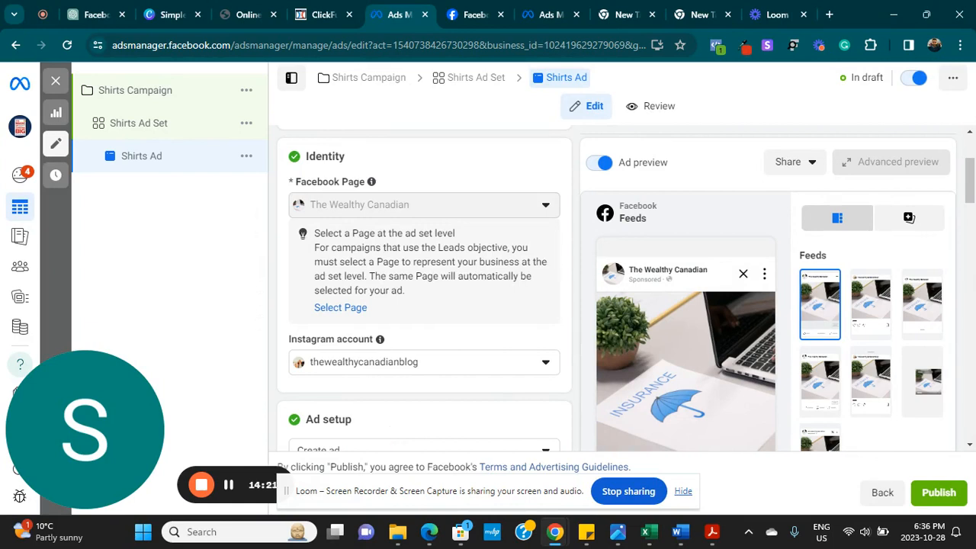
left_click_drag(970, 189, 974, 229)
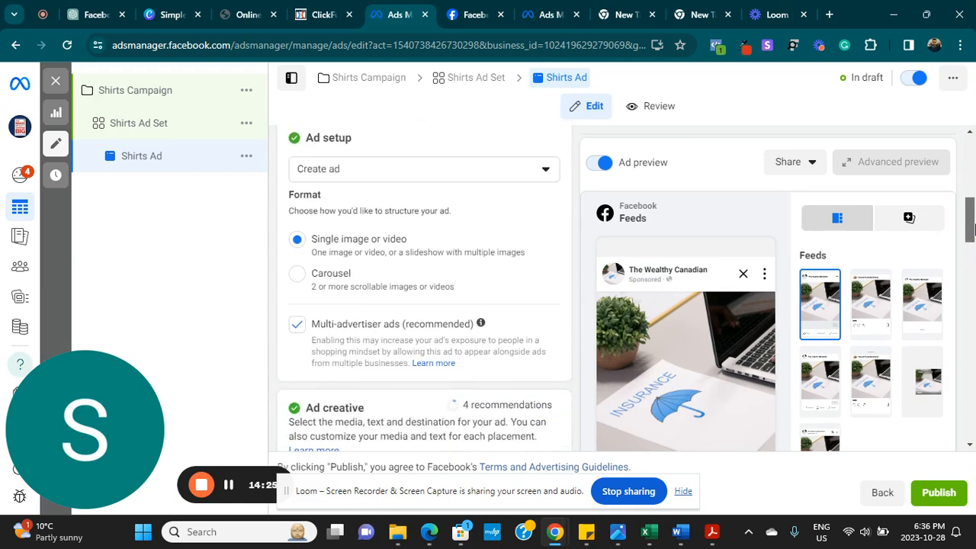
left_click(545, 175)
left_click(435, 206)
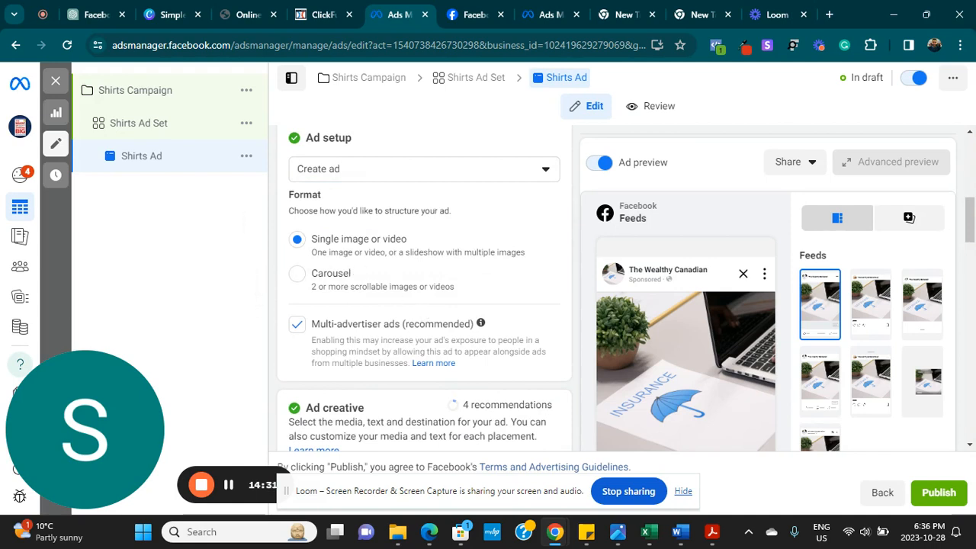
scroll(424, 287, "down", 2)
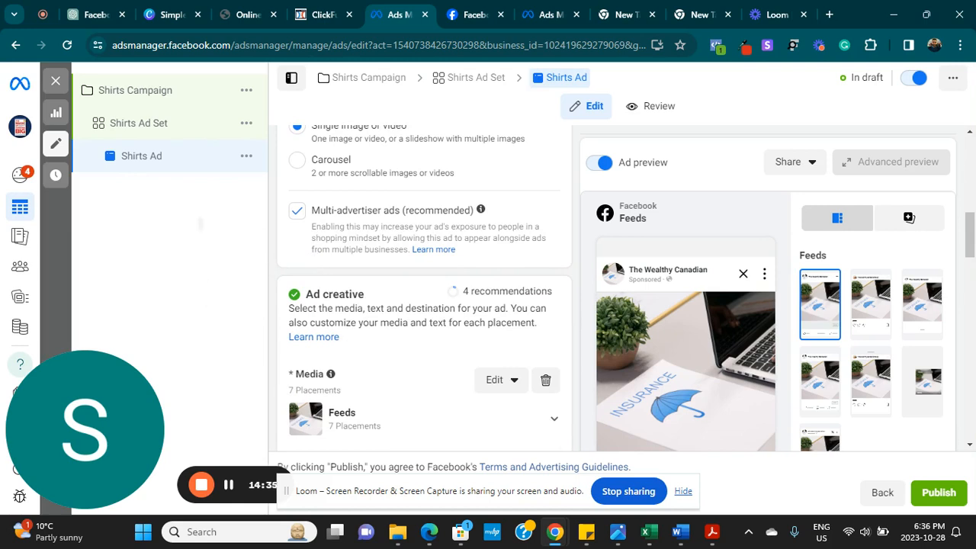
left_click(497, 385)
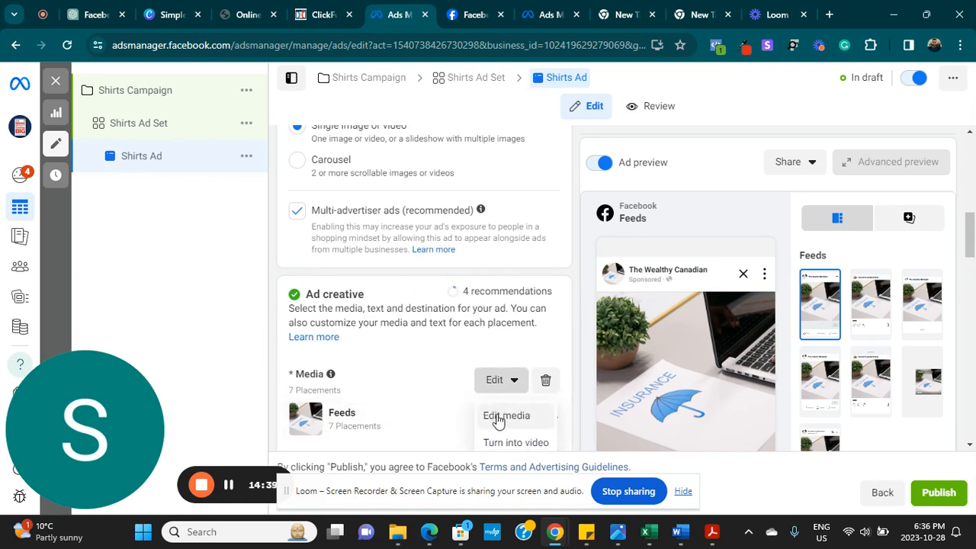
left_click(497, 418)
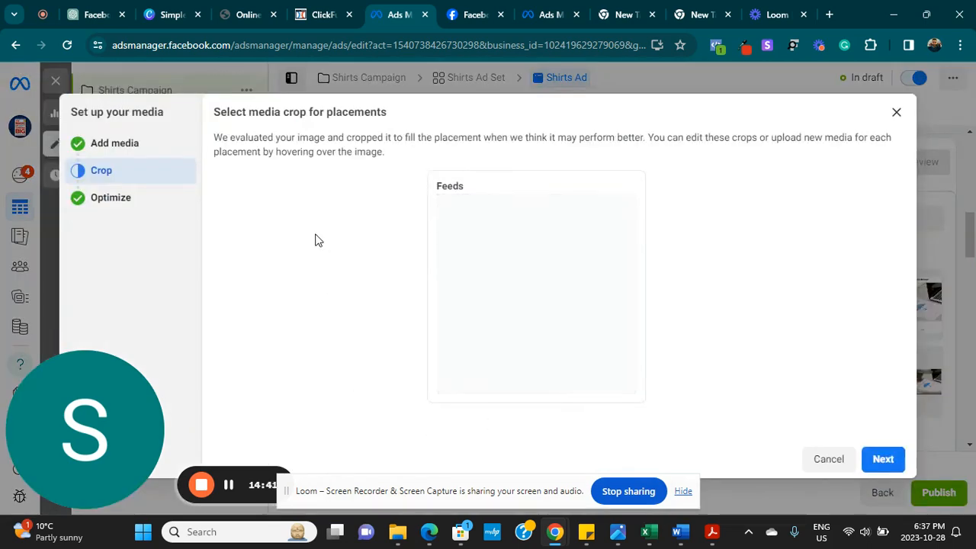
left_click(842, 461)
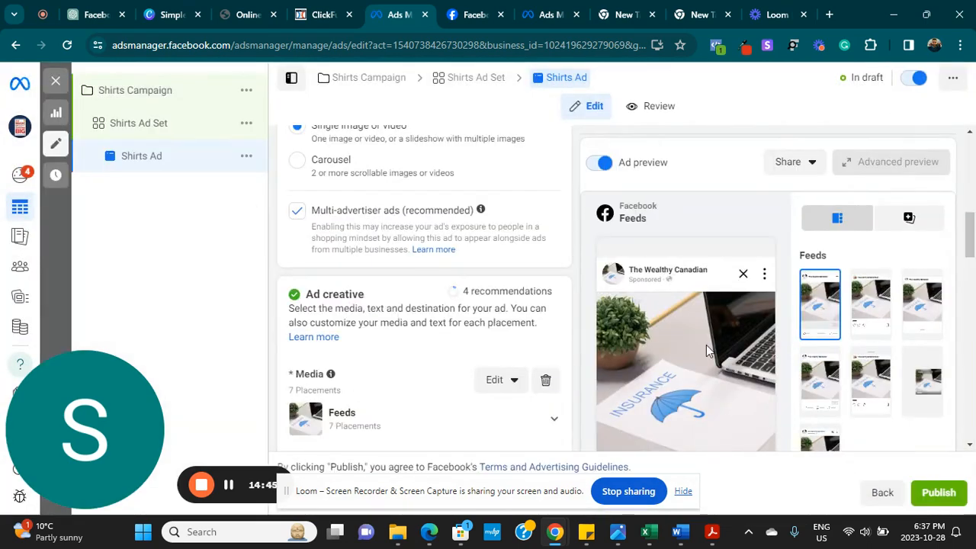
mouse_move(969, 240)
left_mouse_down()
mouse_move(972, 270)
mouse_move(972, 173)
mouse_move(963, 251)
left_mouse_up()
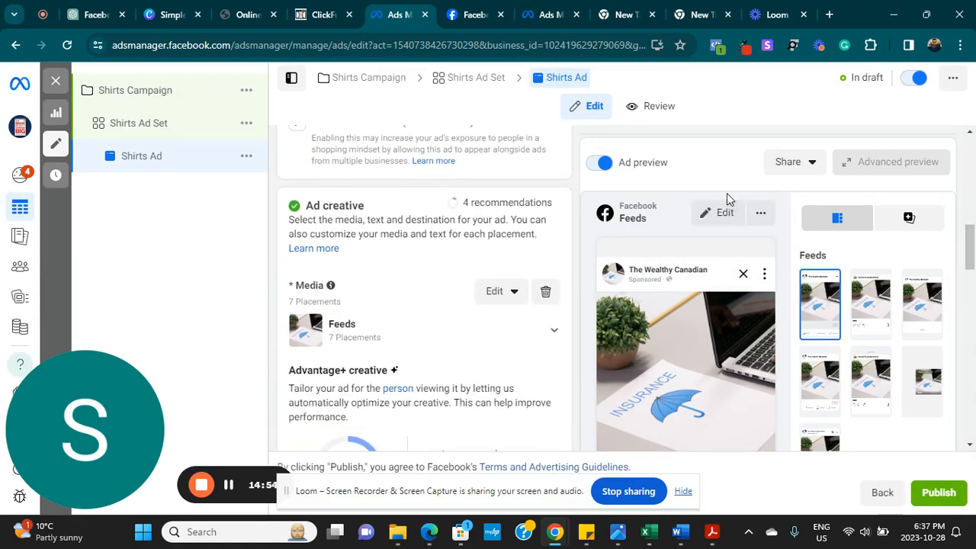
- Replace the insurance image with the pexels photo of a man in a light shirt, keeping the original crop
left_click(547, 295)
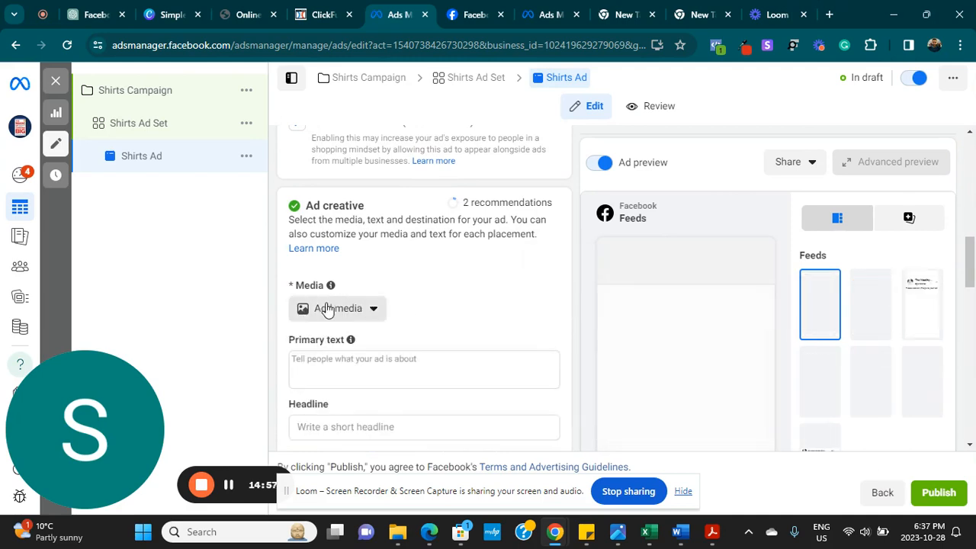
left_click(326, 308)
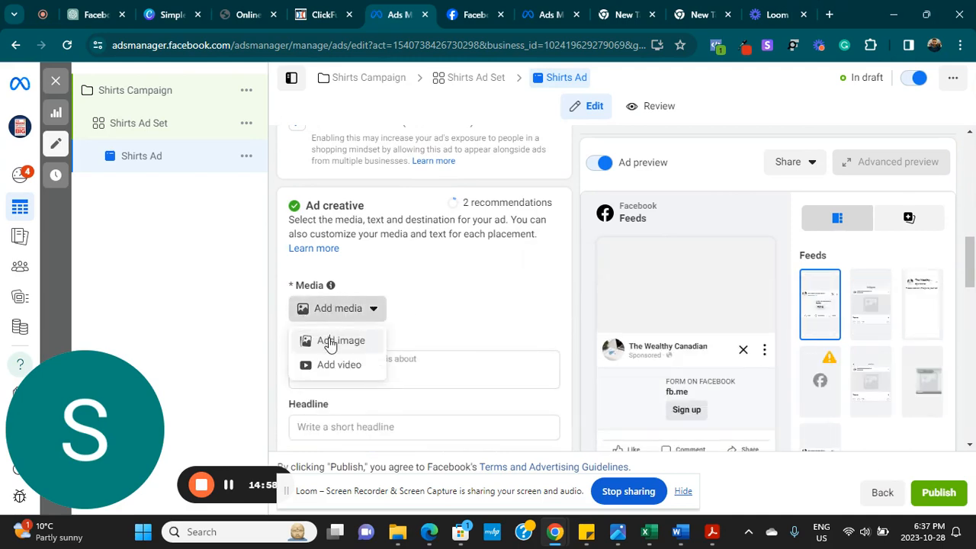
left_click(330, 342)
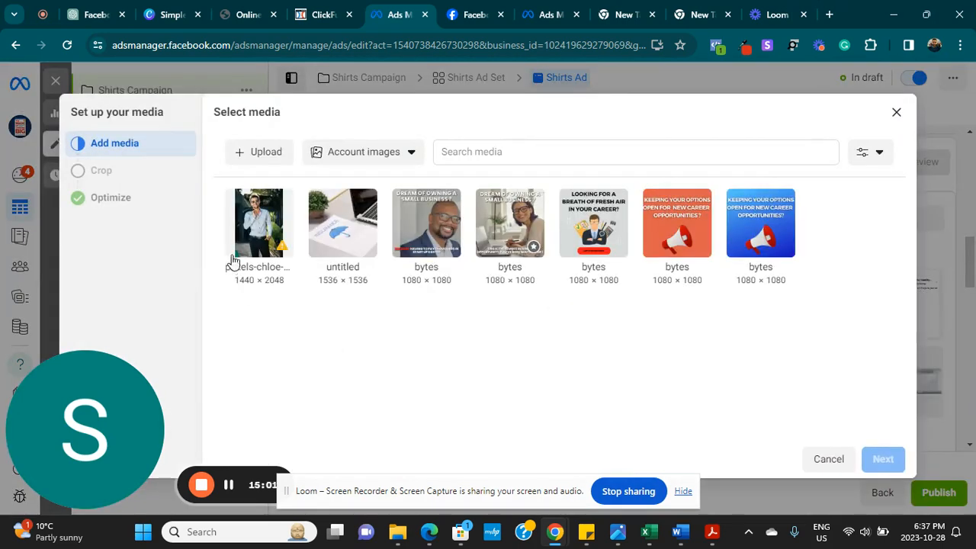
left_click(234, 259)
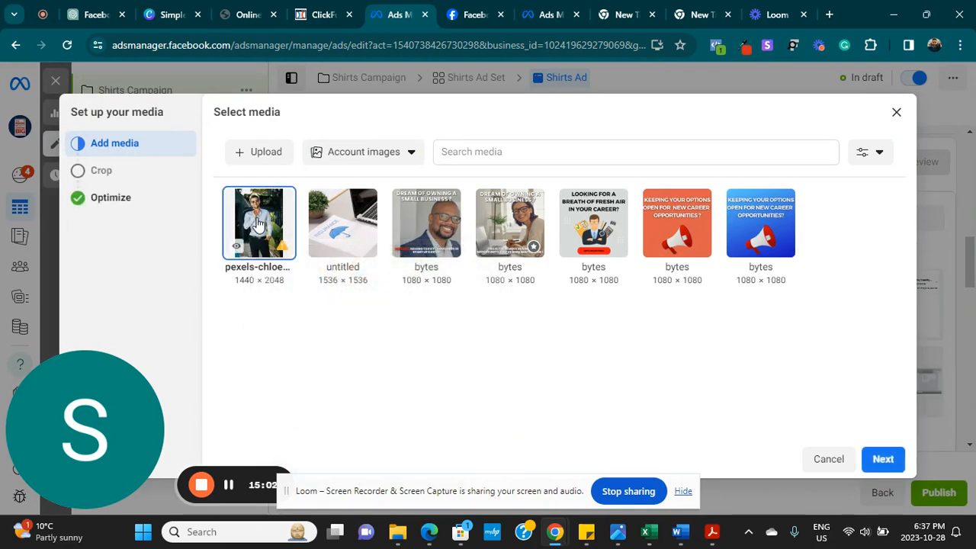
left_click(882, 459)
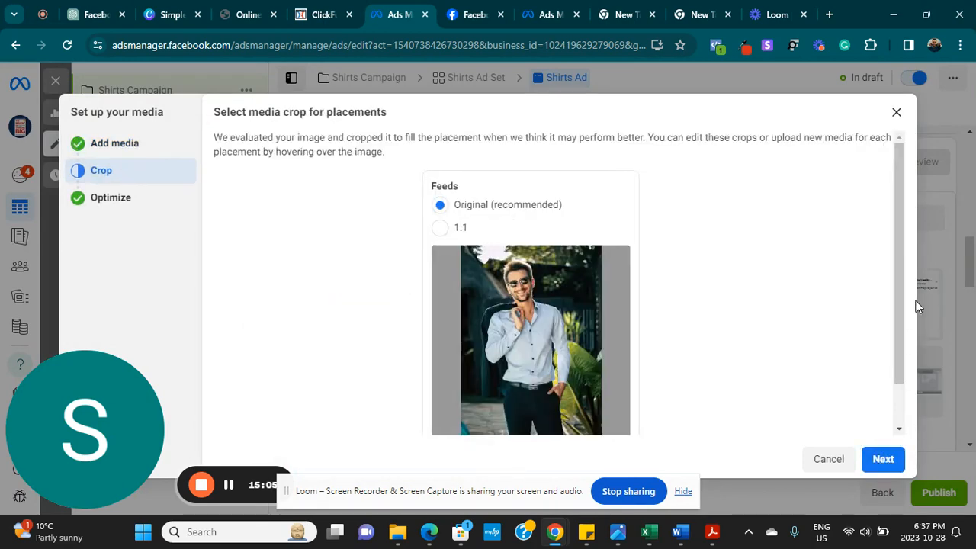
left_click_drag(899, 315, 895, 388)
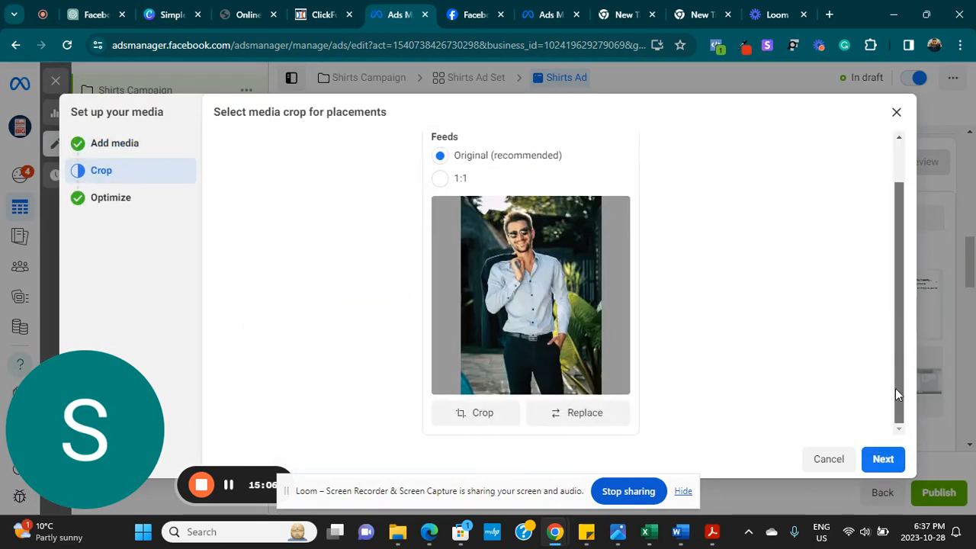
left_click(882, 461)
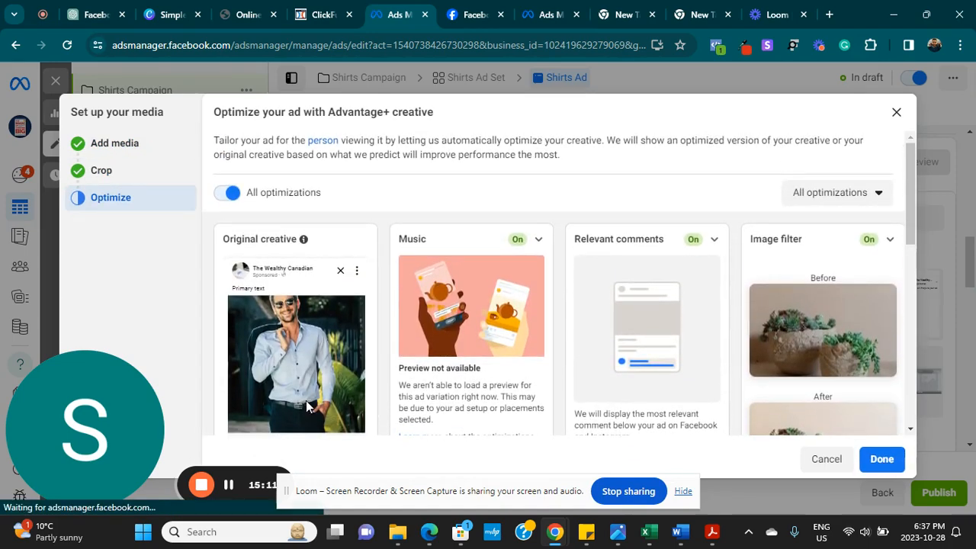
left_click(881, 461)
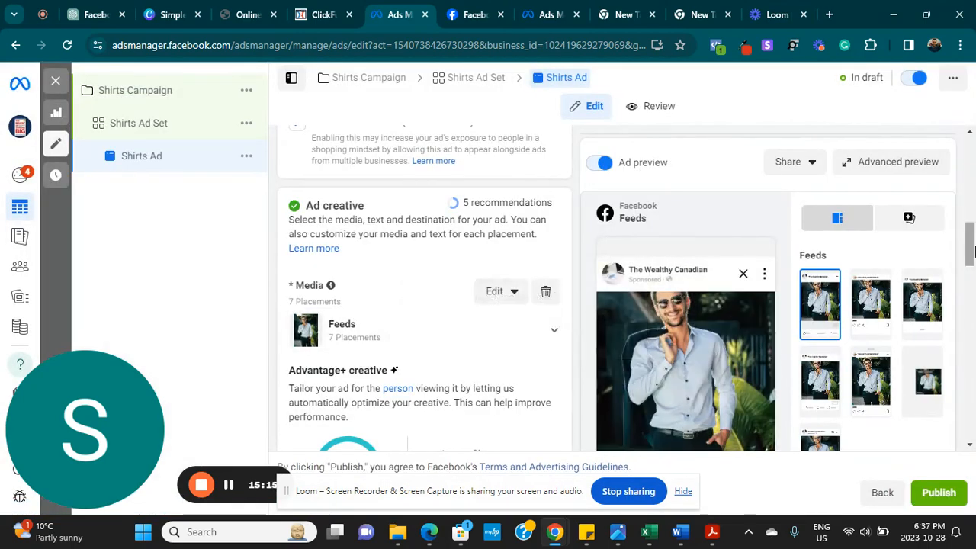
left_click_drag(971, 252, 971, 302)
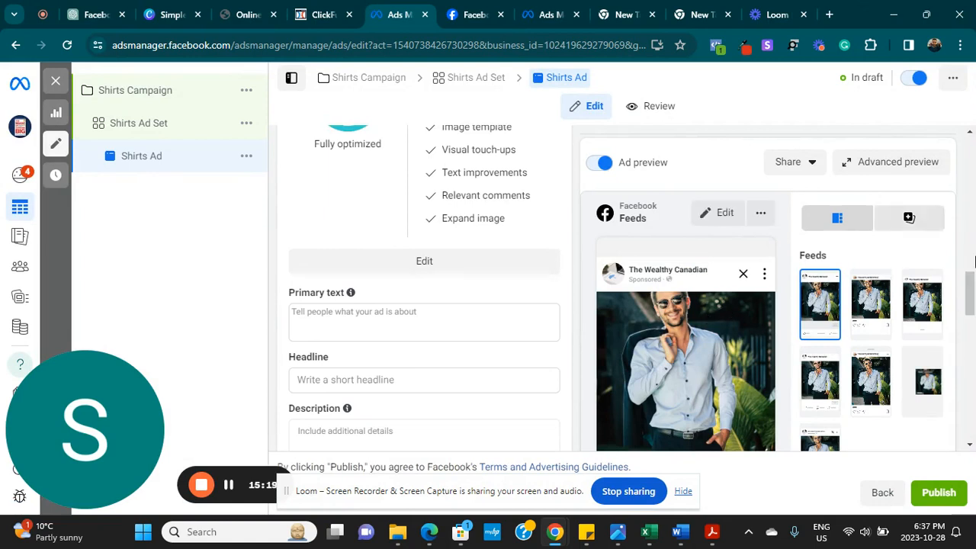
- Enter 'Shirts like these would give you a raise' as the ad's primary text
scroll(523, 350, "up", 4)
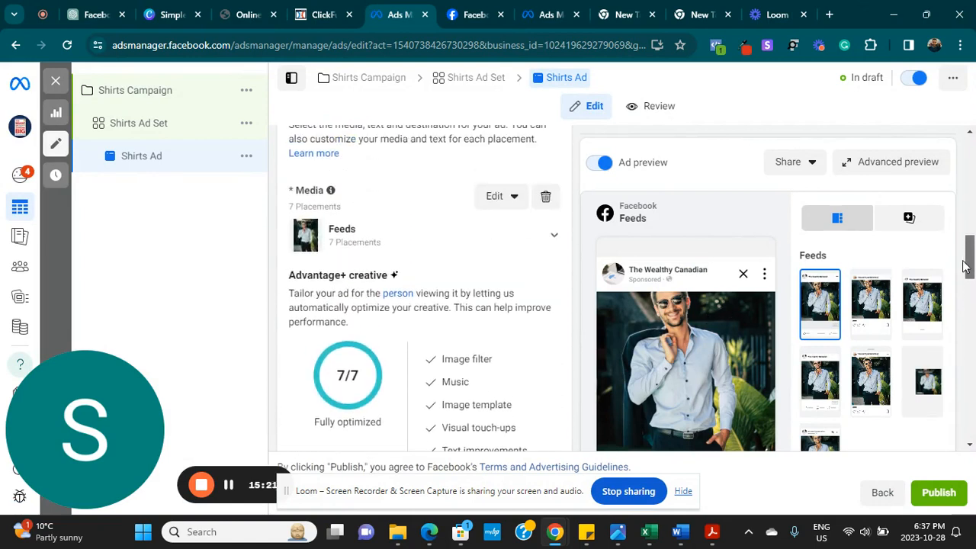
scroll(523, 350, "down", 1)
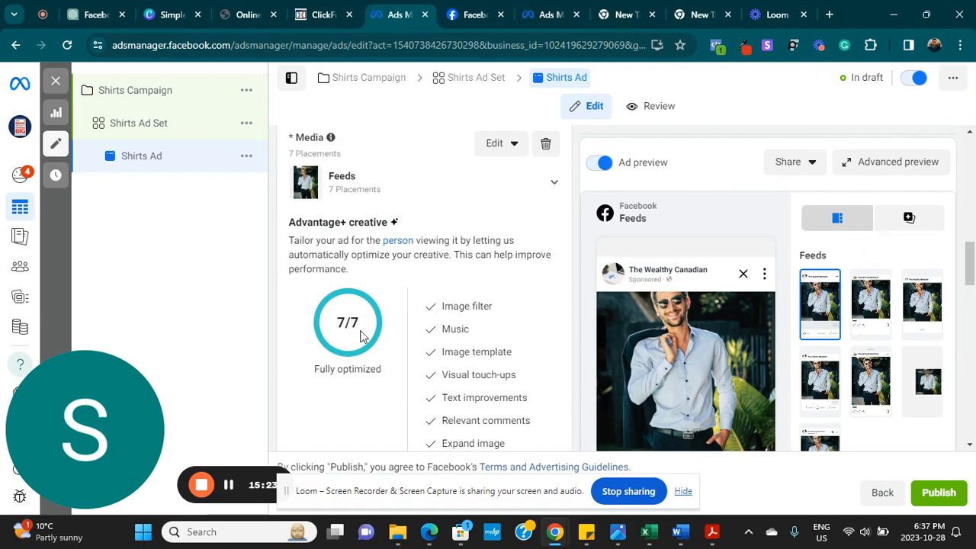
left_click_drag(972, 272, 972, 316)
left_click(428, 211)
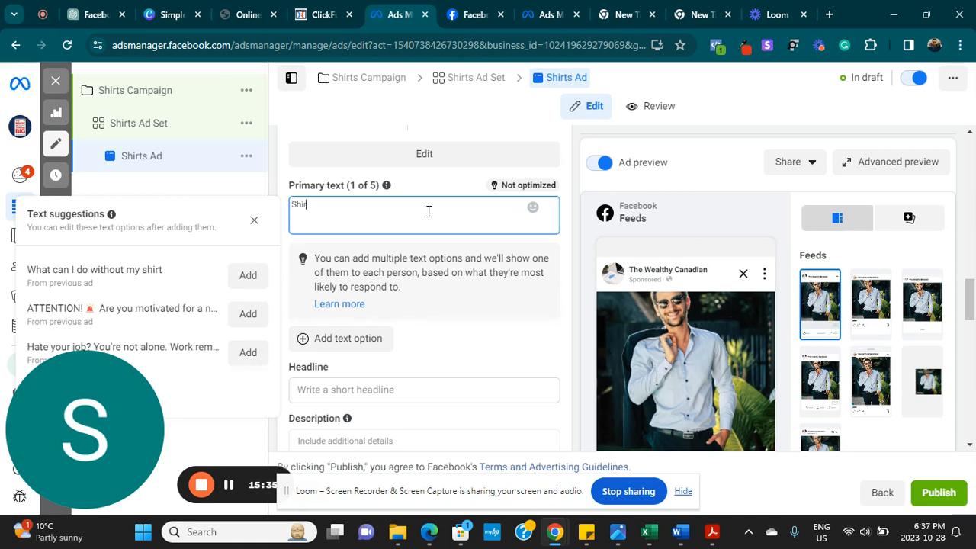
type("Shirts w")
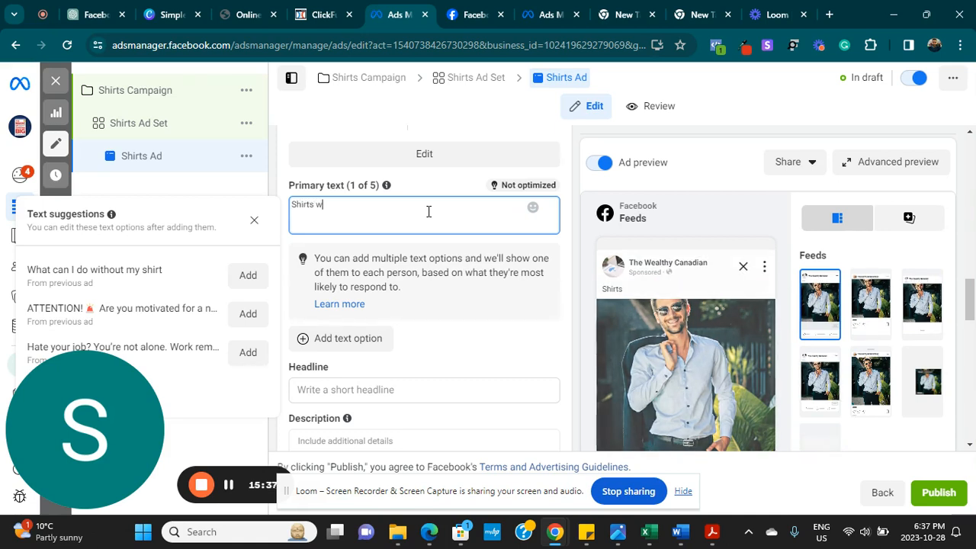
key("BackSpace")
type("like these would give you a raise")
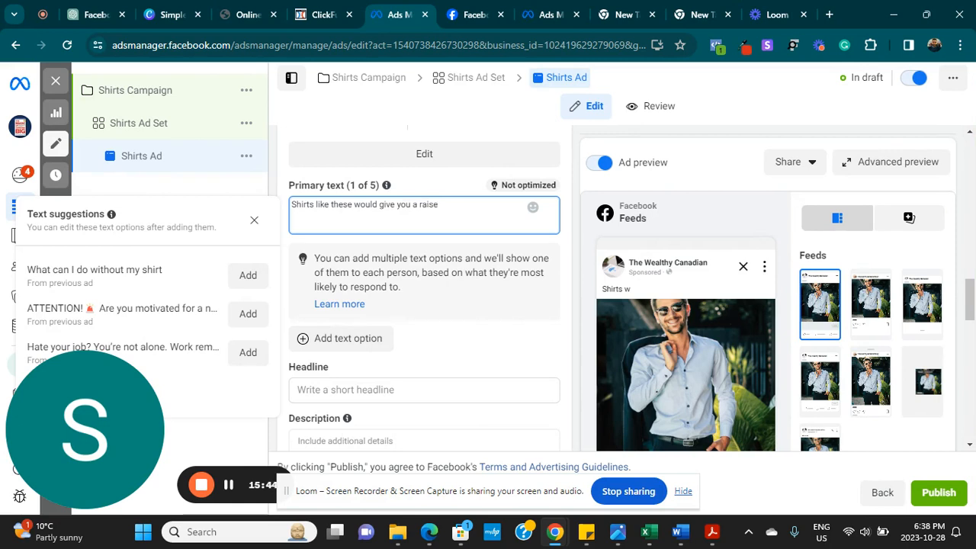
scroll(450, 208, "down", 1)
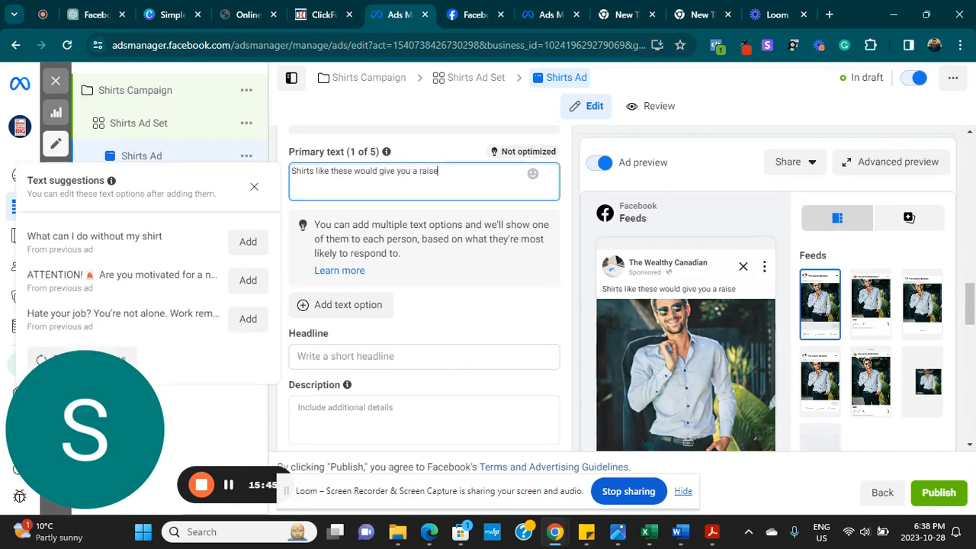
- Write the headline 'Flash sale: 70% off all our shirts this weekend', correcting typos
left_click(336, 354)
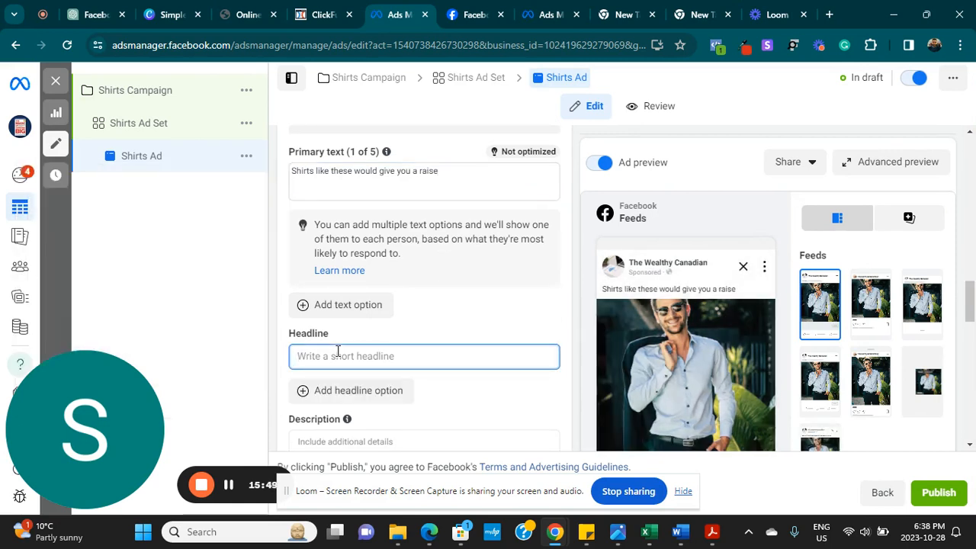
type("Get")
key("BackSpace")
key("BackSpace")
key("BackSpace")
type("F")
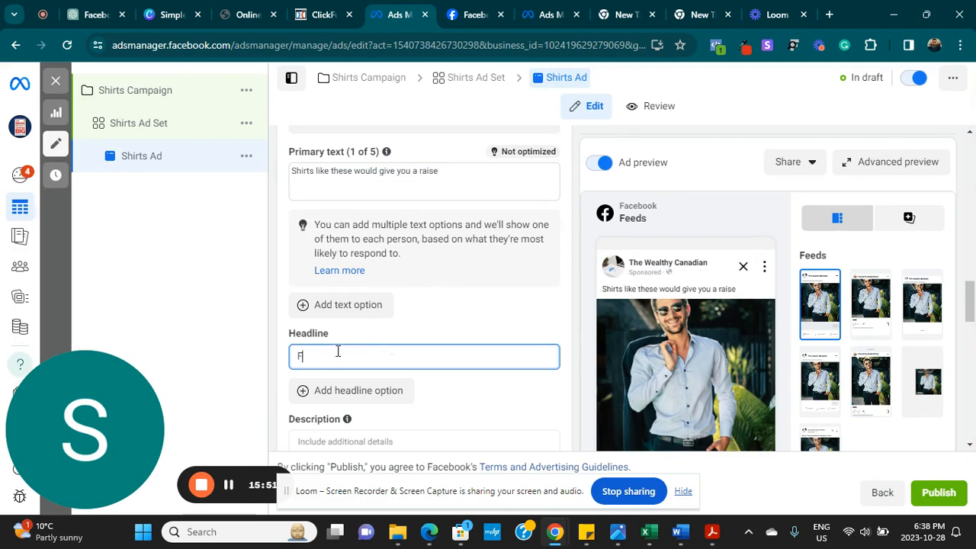
type("lash sale: 70% off all our sh")
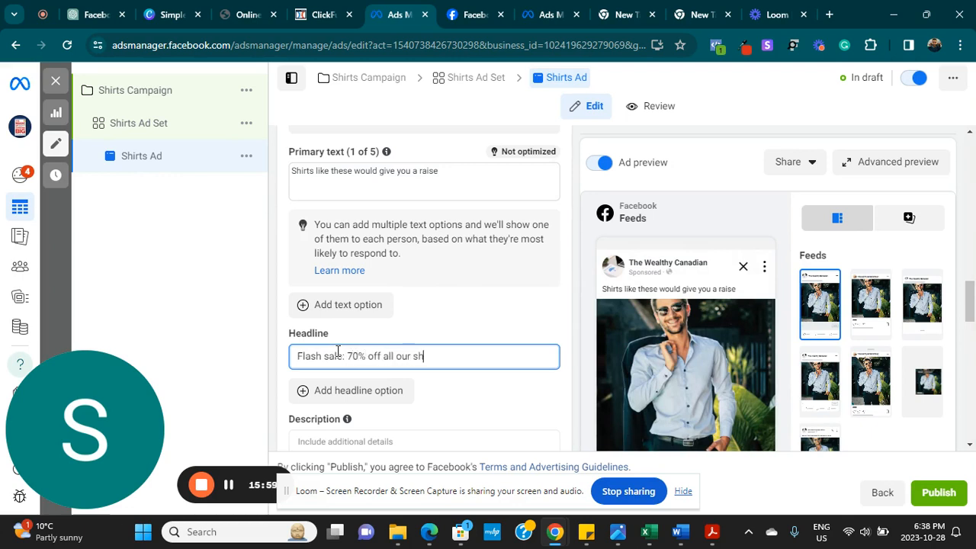
key("BackSpace")
key("BackSpace")
key("BackSpace")
key("BackSpace")
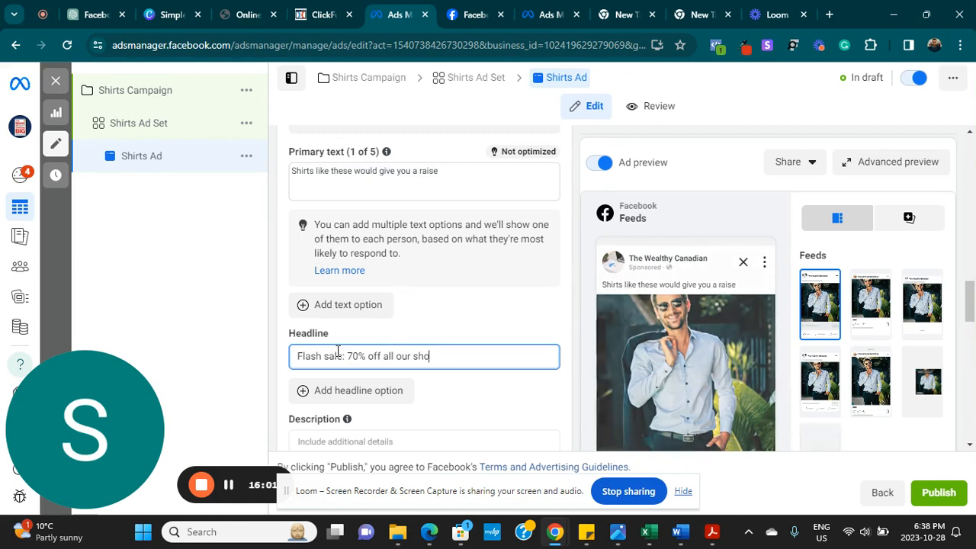
type("irst ")
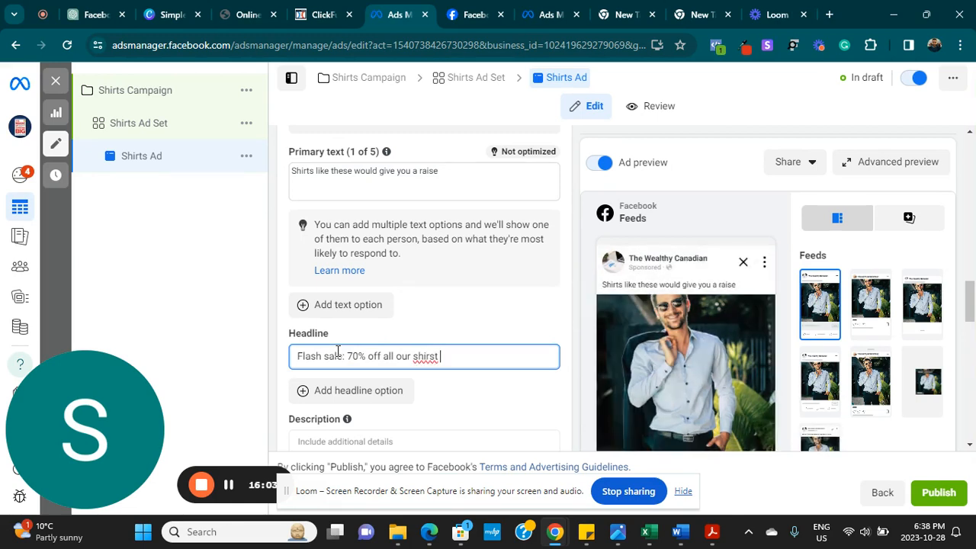
key("BackSpace")
key("BackSpace")
key("BackSpace")
type("ts this weekend")
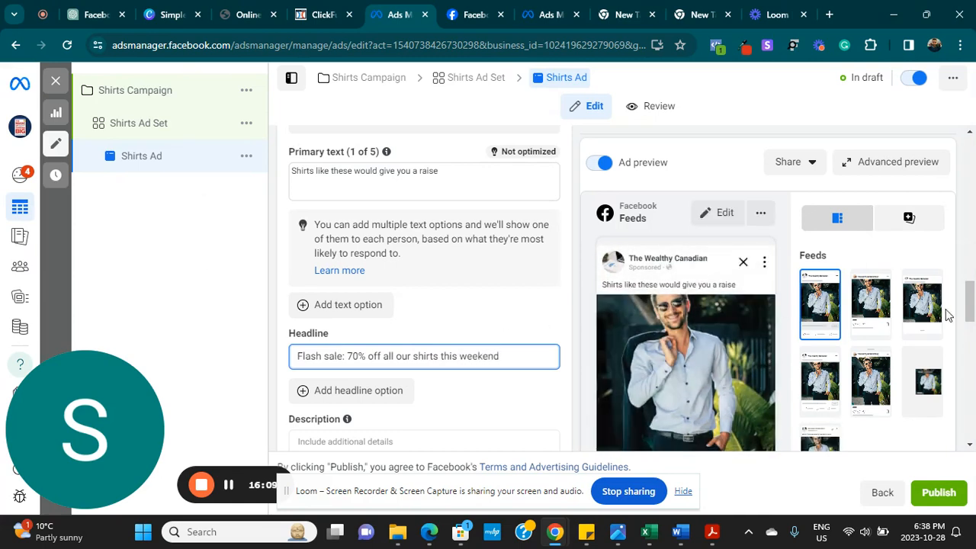
left_click_drag(969, 301, 971, 332)
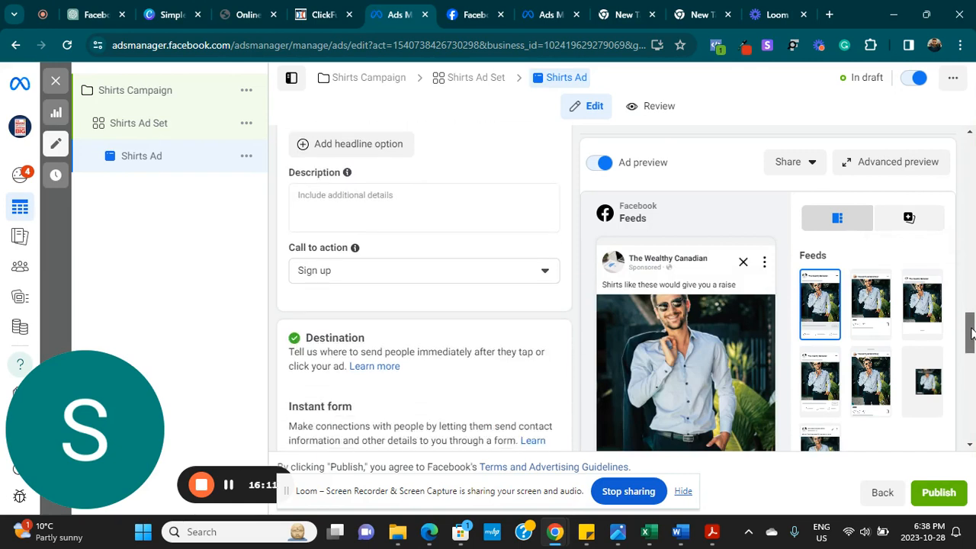
- Type 'TM' as the ad description and choose Book now as the call to action
left_click(323, 203)
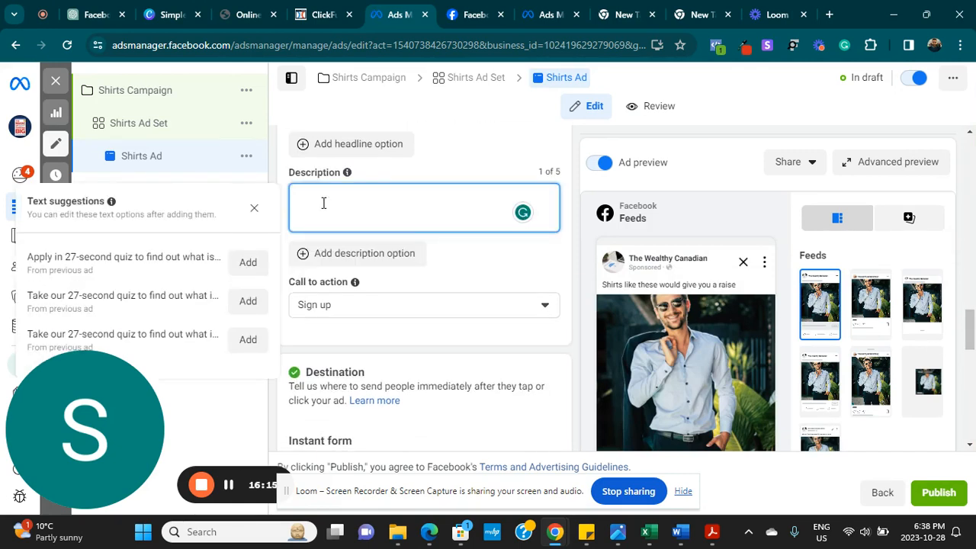
type("TM LEWIN")
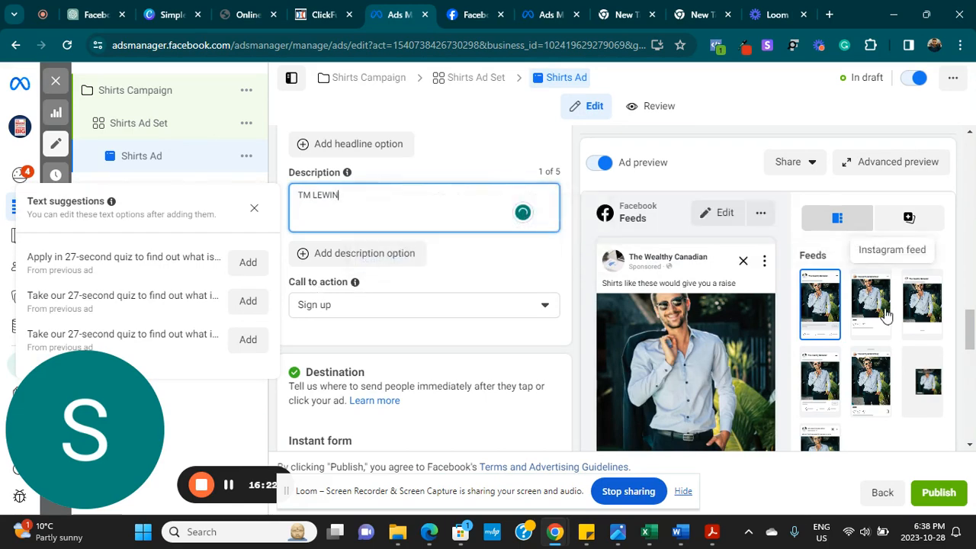
scroll(885, 309, "down", 3)
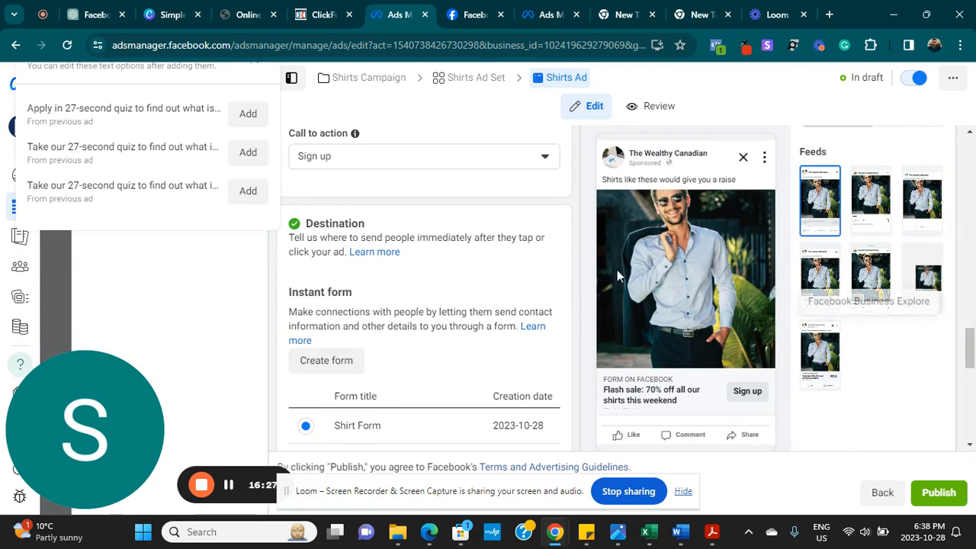
left_click(529, 160)
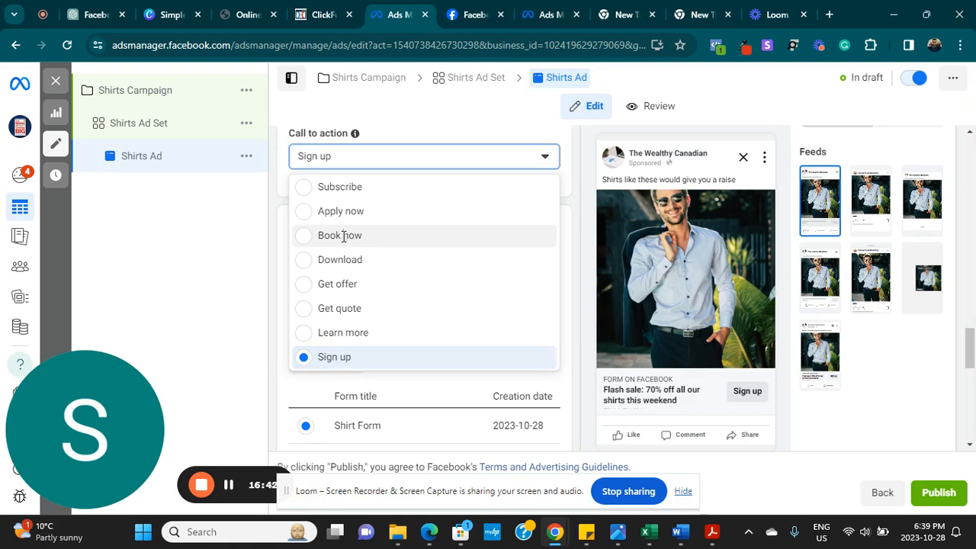
left_click(344, 236)
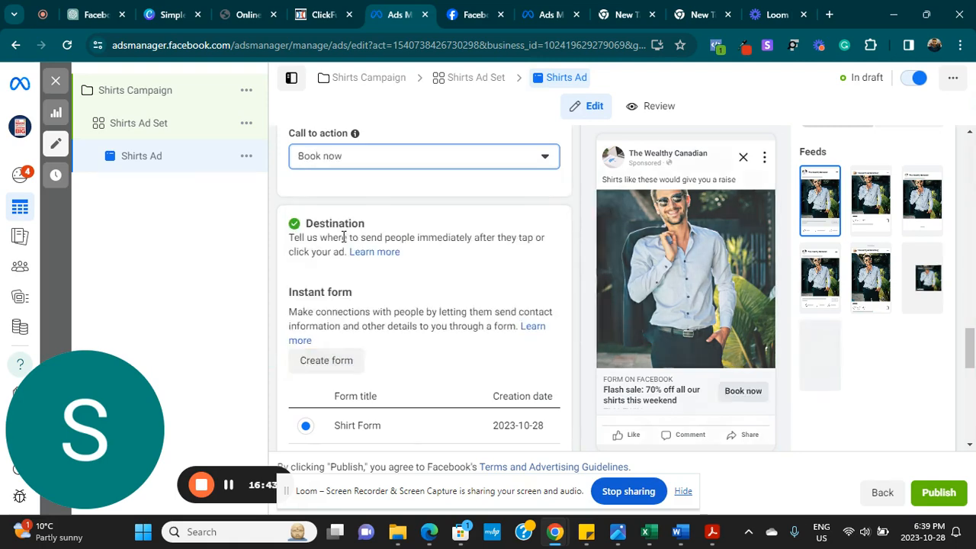
- Create a new instant form and name it 'Shirts Application'
left_click(320, 359)
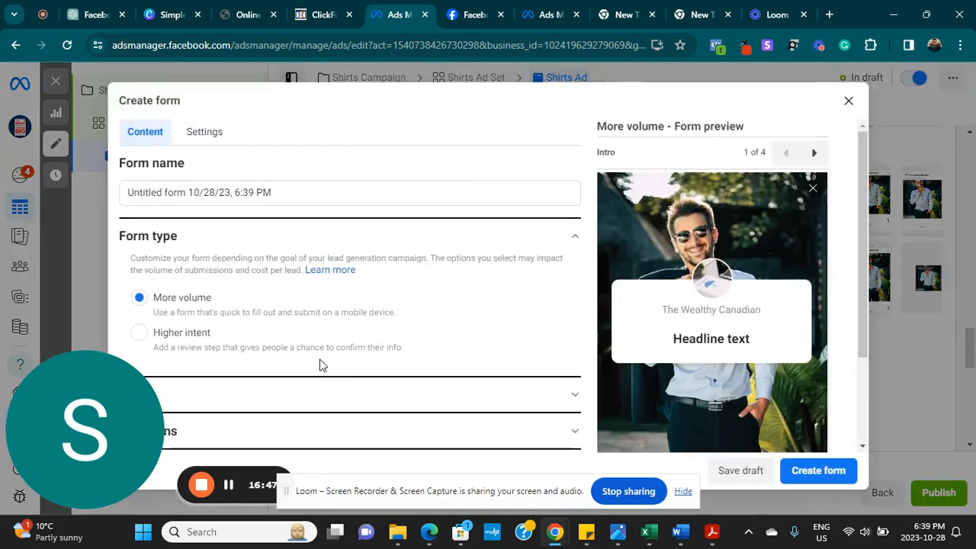
left_click_drag(346, 195, 54, 175)
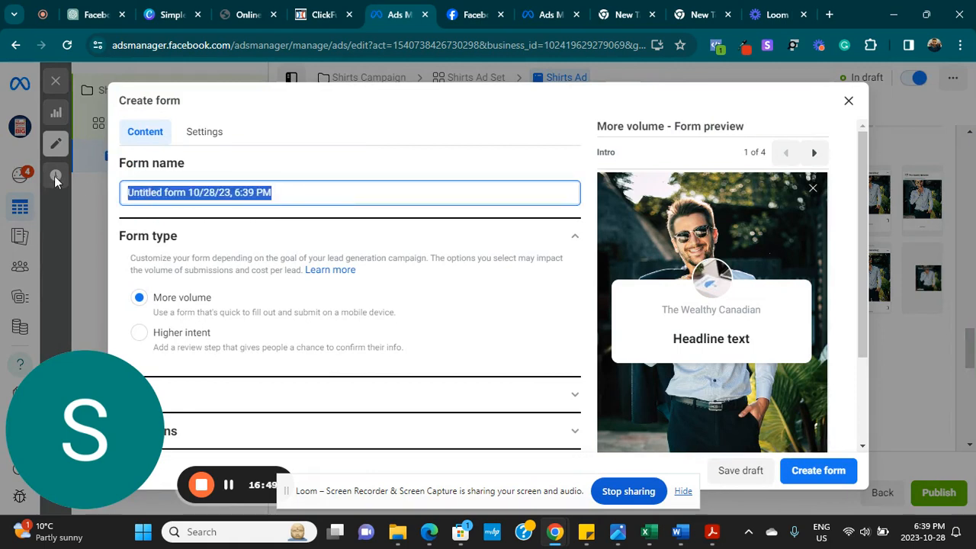
type("Sh")
key("BackSpace")
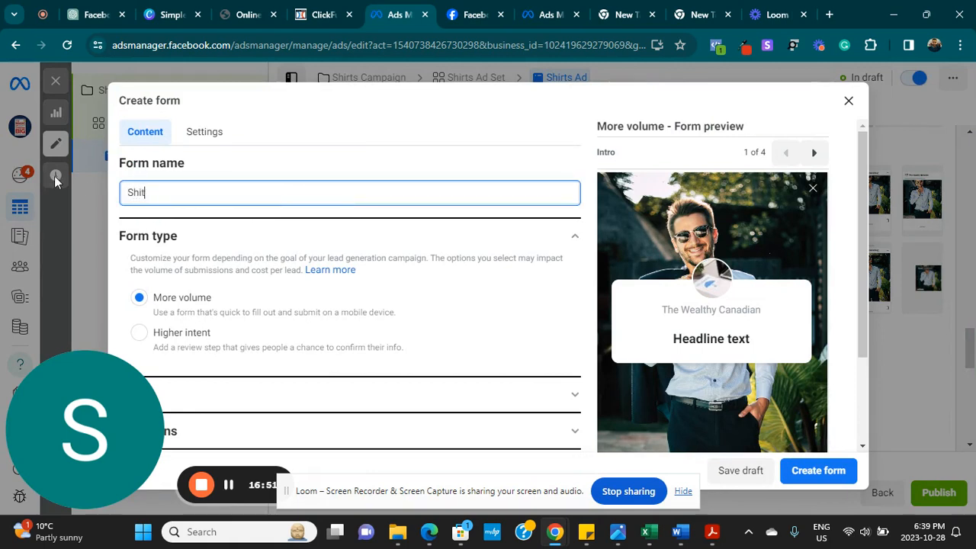
type("rd")
key("BackSpace")
type("ts Application")
scroll(349, 305, "down", 2)
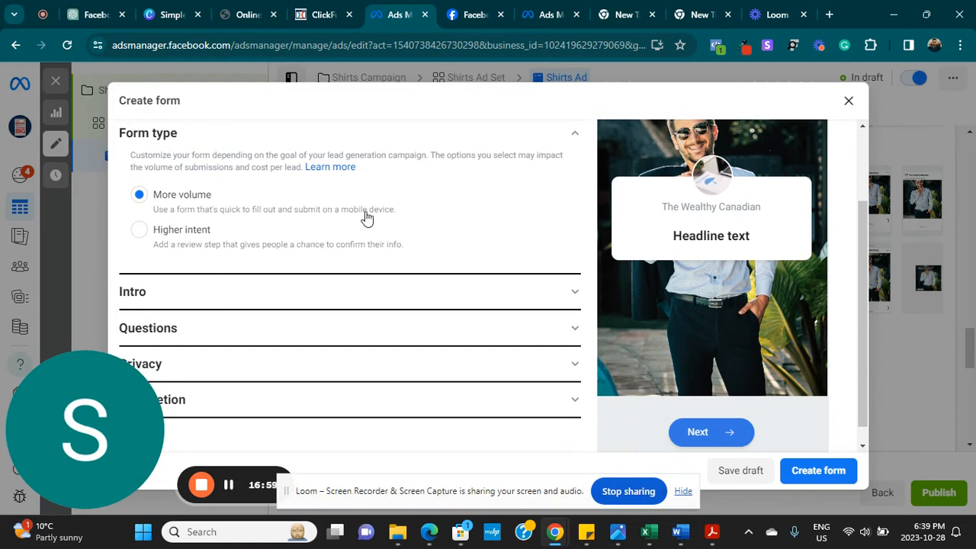
- In the Intro section, set the greeting headline to 'Let's get get you dressed'
left_click(573, 293)
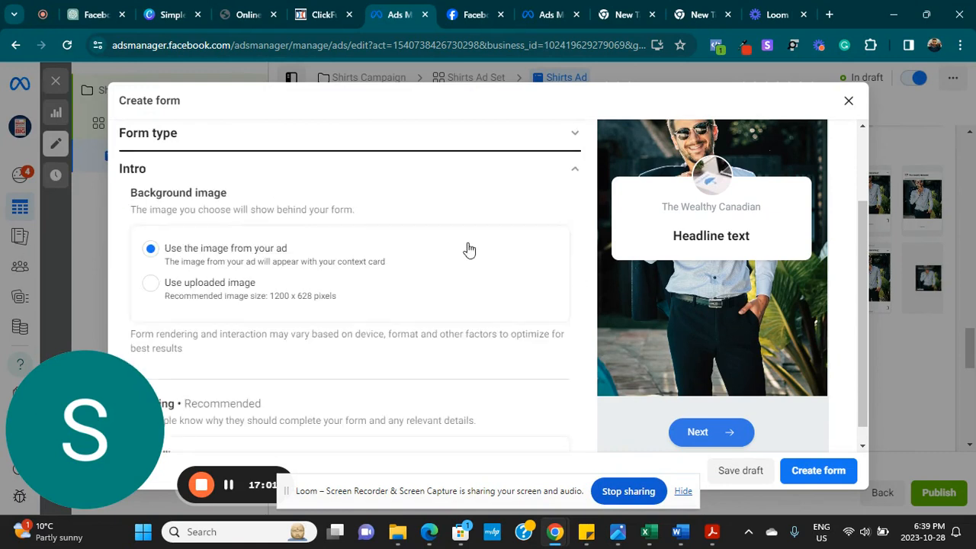
scroll(279, 313, "down", 2)
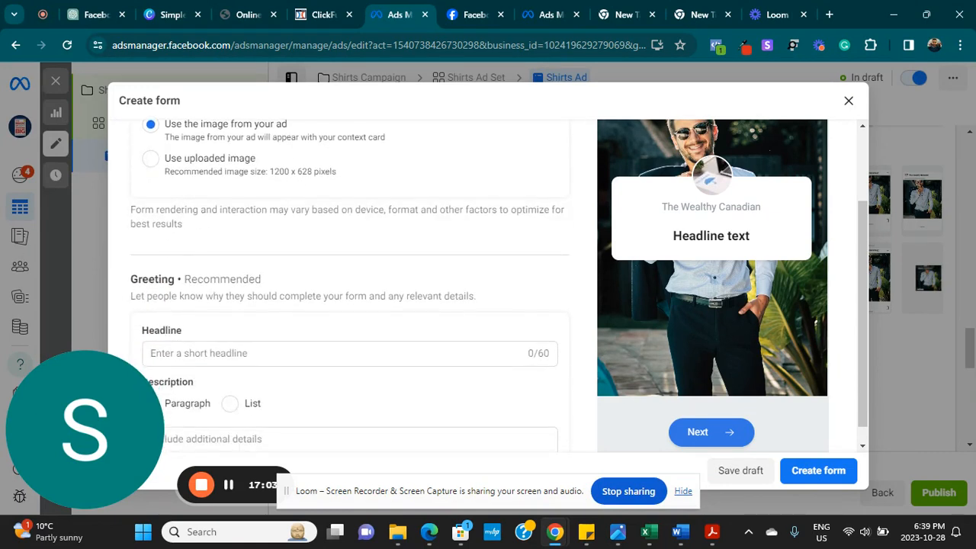
left_click(207, 352)
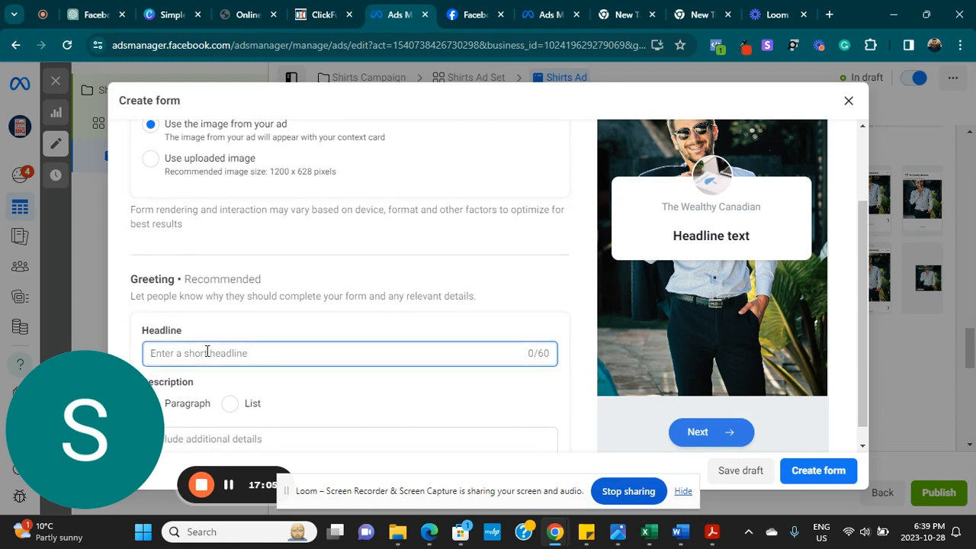
type("Let's ")
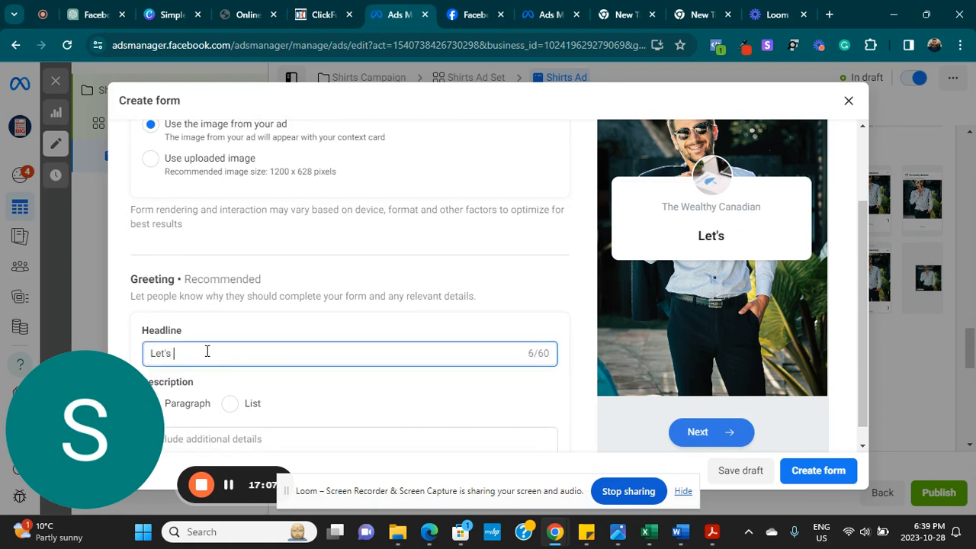
type("get you dresse")
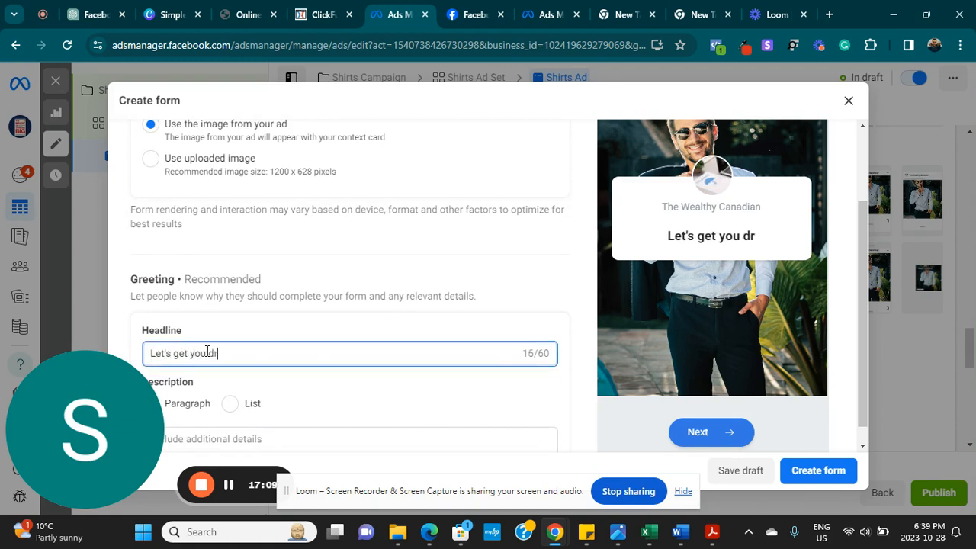
key("BackSpace")
key("BackSpace")
key("BackSpace")
key("BackSpace")
key("BackSpace")
key("BackSpace")
key("BackSpace")
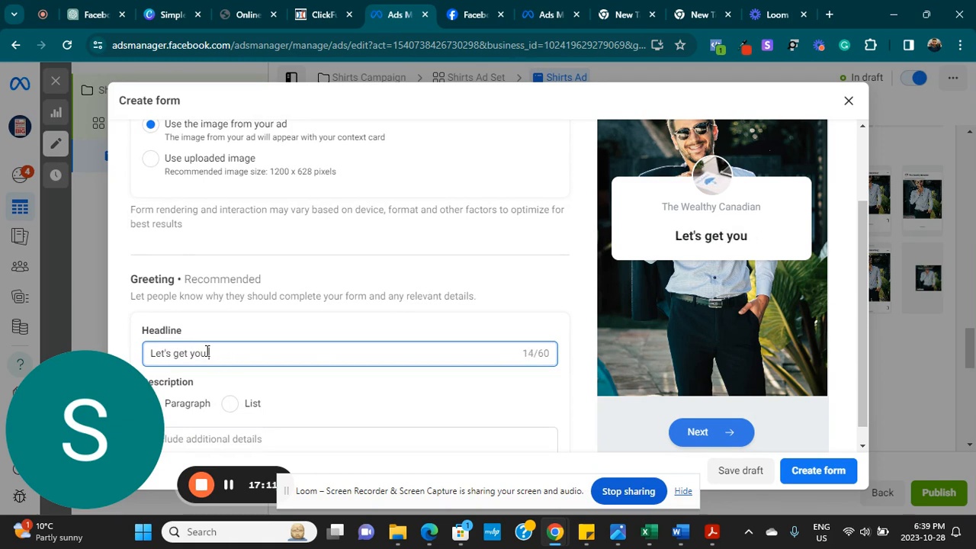
key("BackSpace")
key("BackSpace")
key("BackSpace")
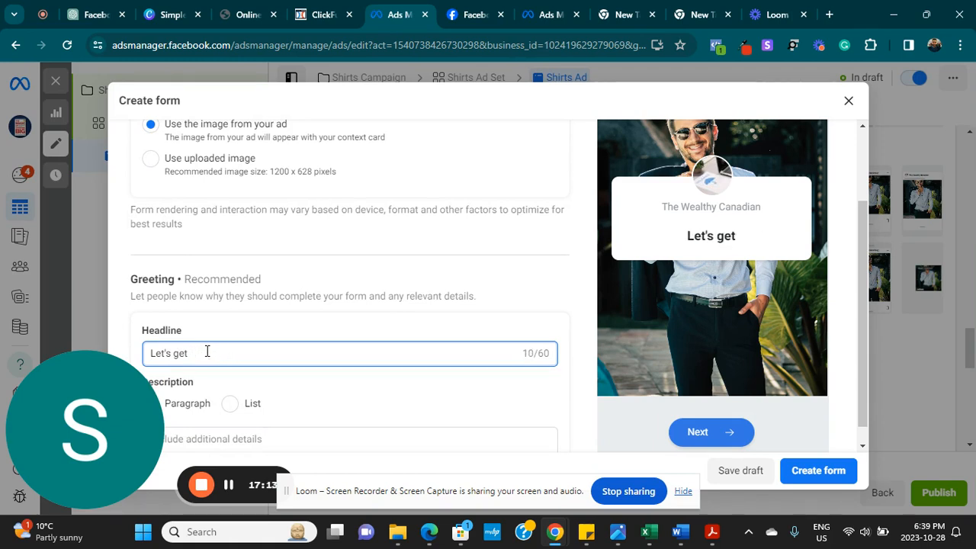
type("get y")
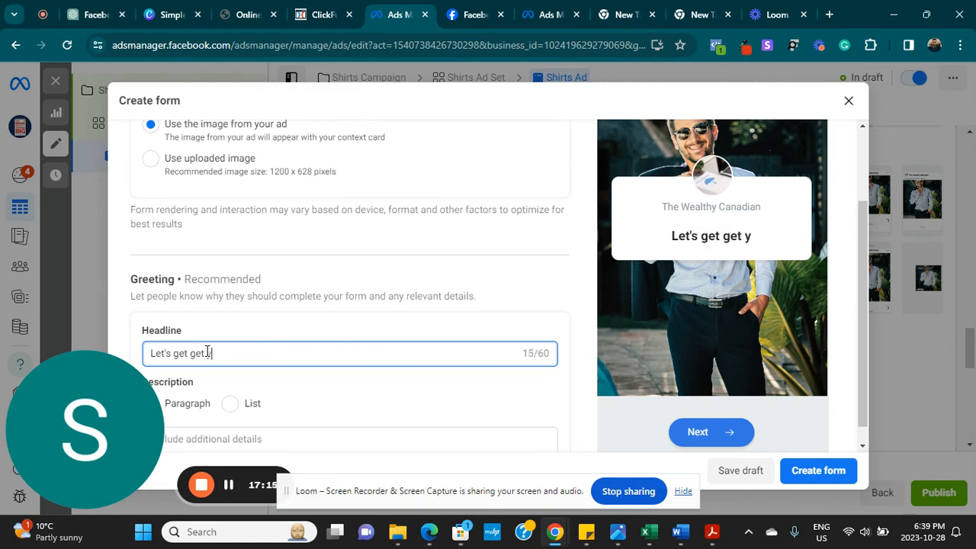
type("ou dresses")
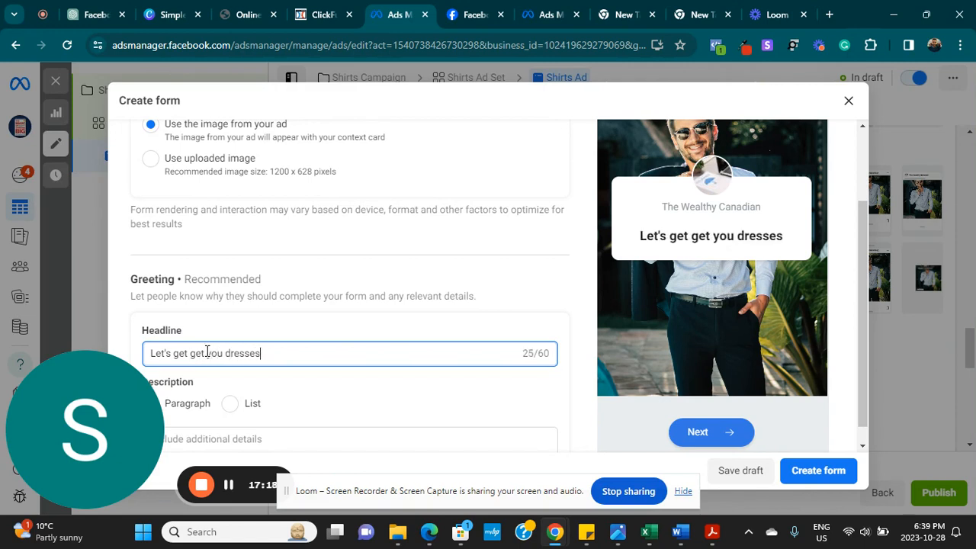
scroll(207, 352, "down", 3)
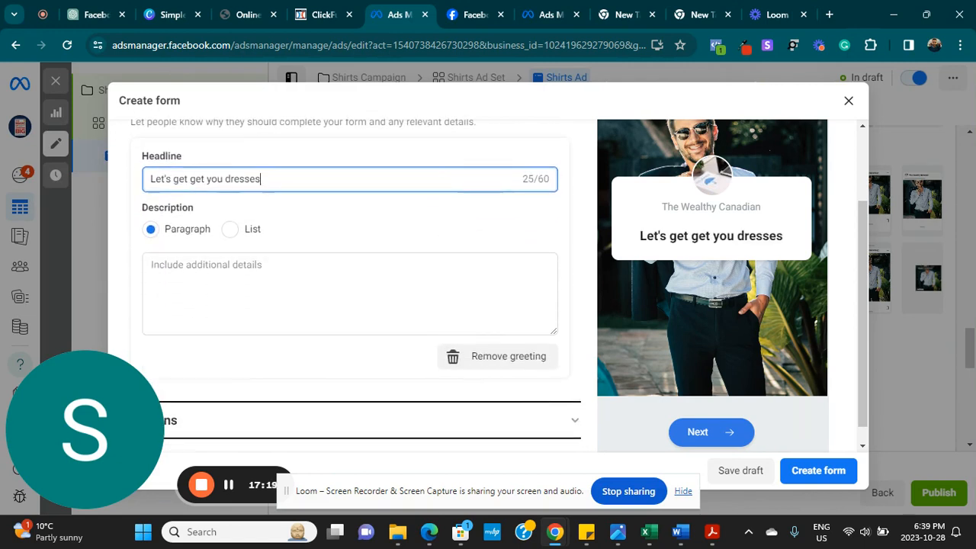
key("BackSpace")
type("d")
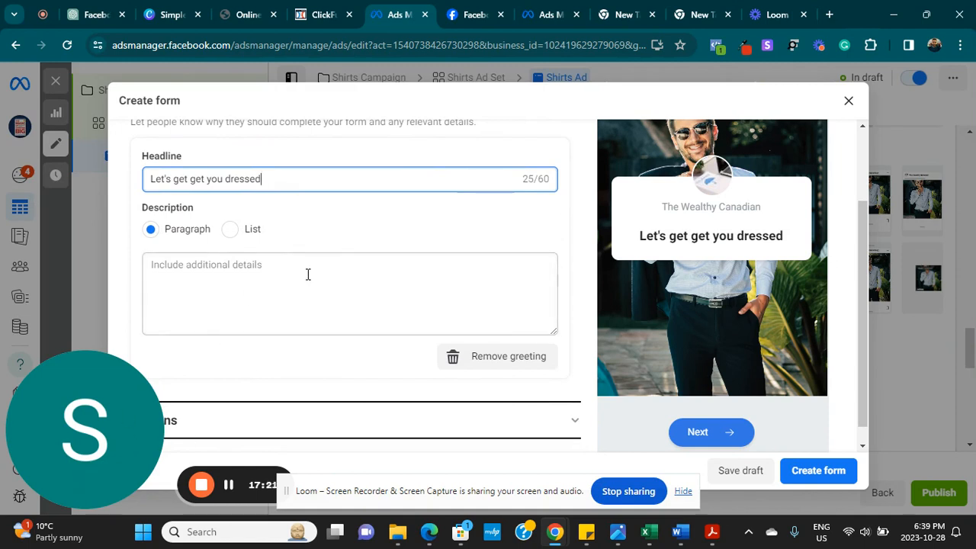
- Set the greeting description to 'Our shirts are the best'
left_click(252, 275)
type("Ou")
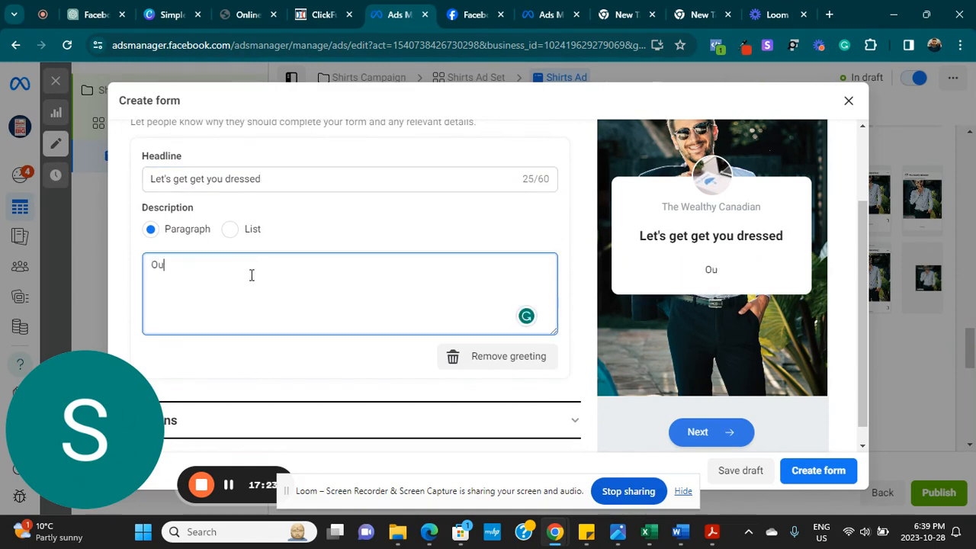
type("r shirst")
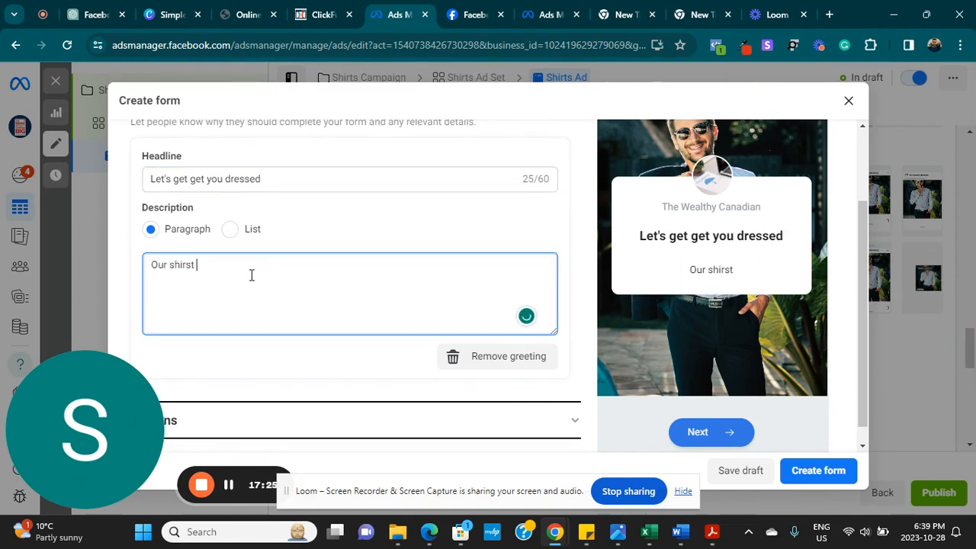
key("BackSpace")
key("BackSpace")
type("ts are the best")
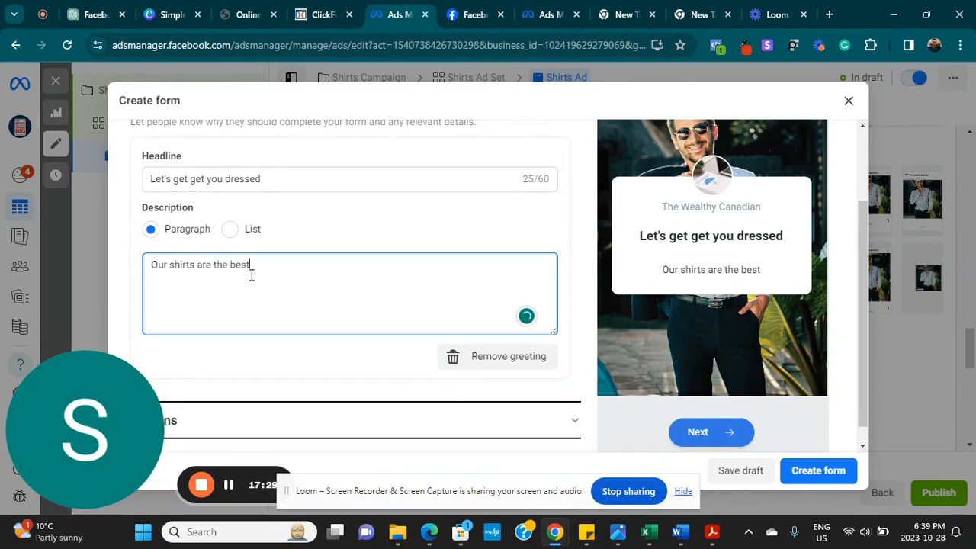
scroll(251, 275, "down", 1)
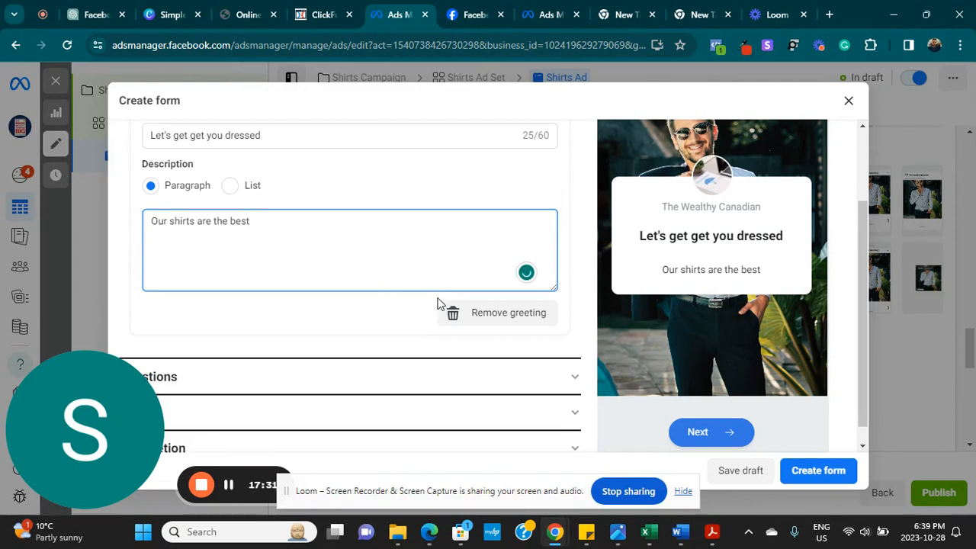
left_click(570, 376)
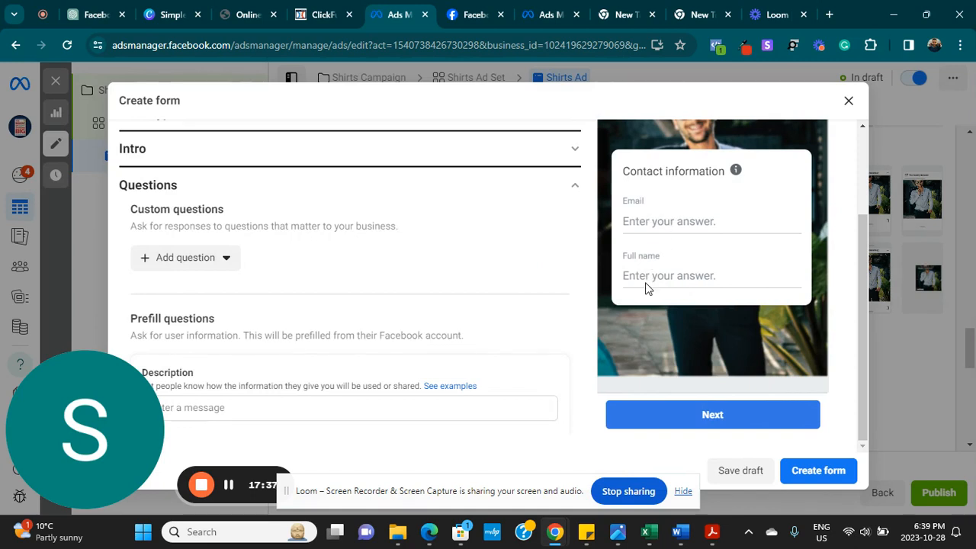
- Add Phone number from Contact fields as a third prefill question after Email and Full name
scroll(287, 250, "down", 5)
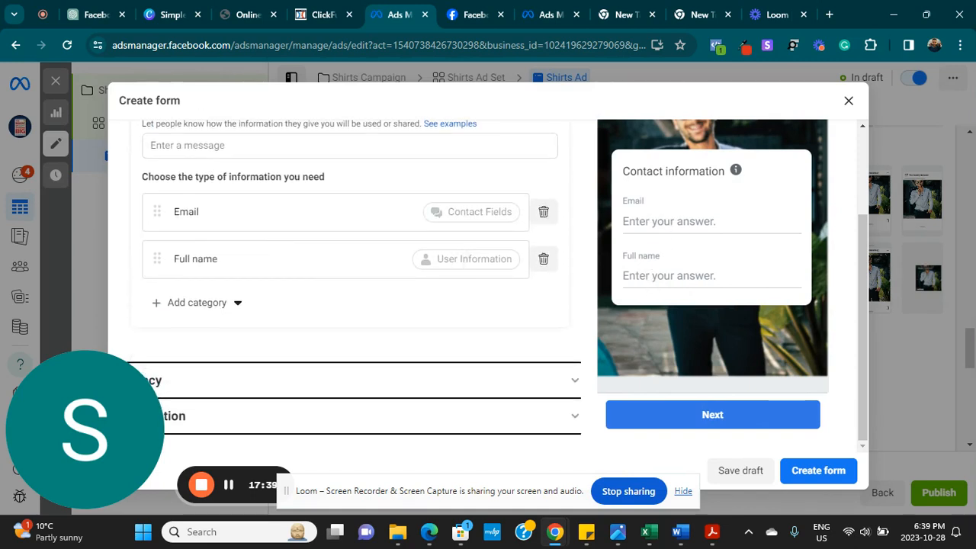
left_click(160, 305)
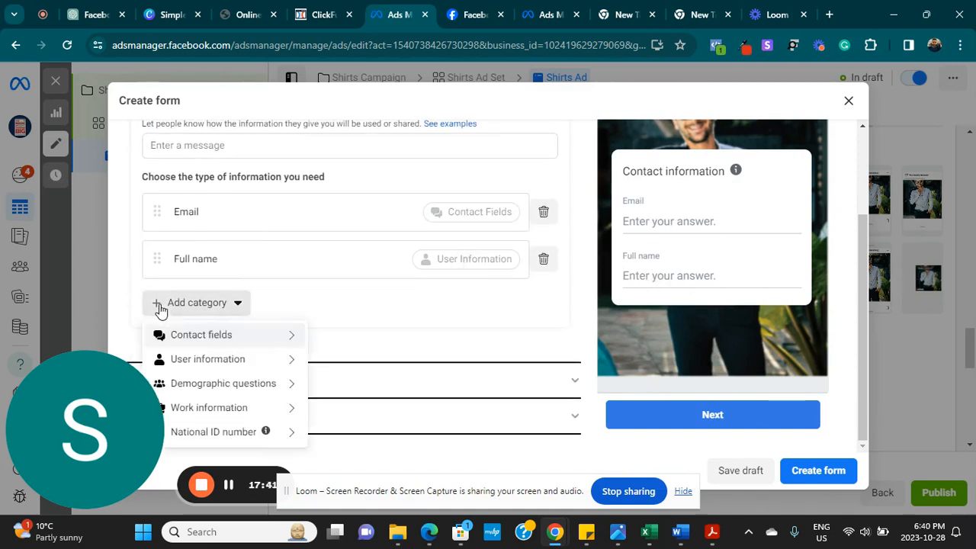
mouse_move(211, 345)
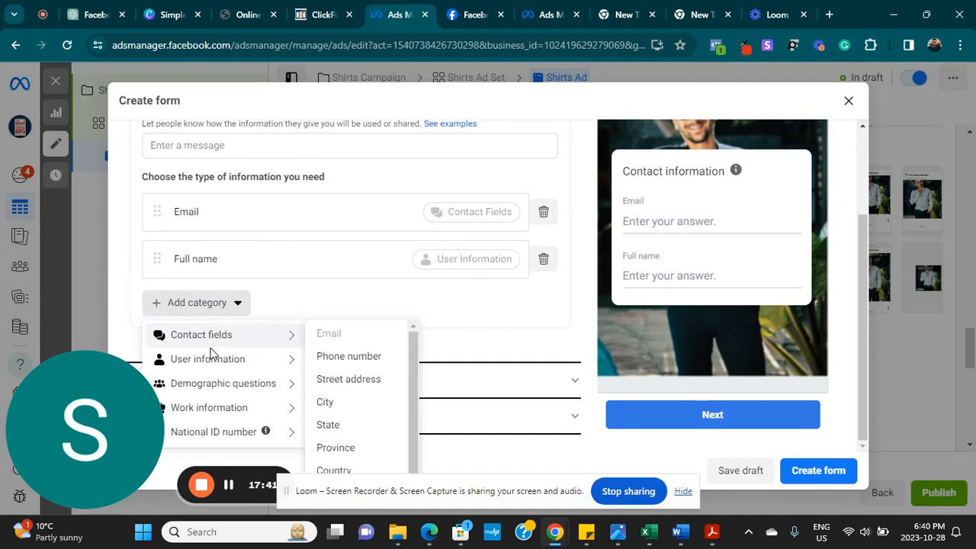
left_click(329, 357)
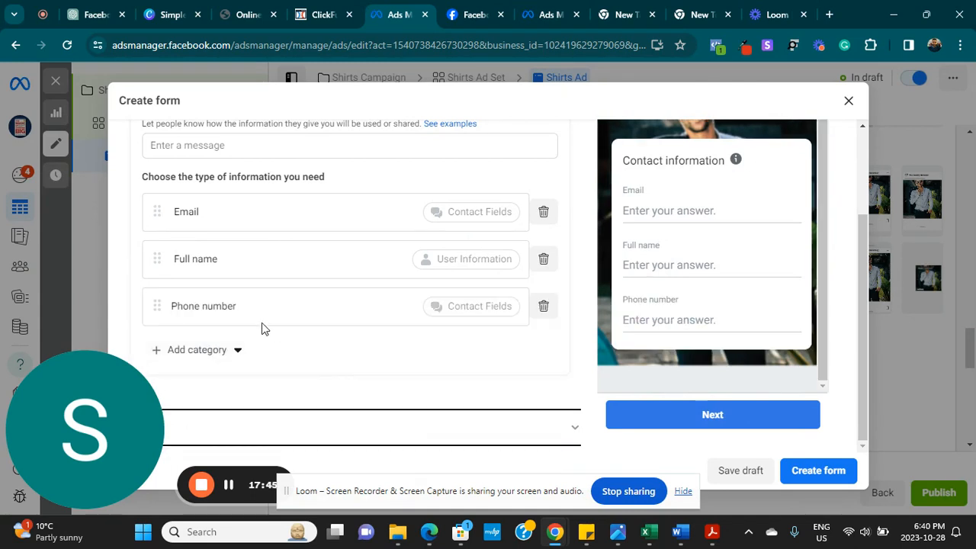
mouse_move(151, 305)
left_mouse_down()
mouse_move(168, 244)
mouse_move(152, 305)
left_mouse_up()
scroll(863, 356, "up", 3)
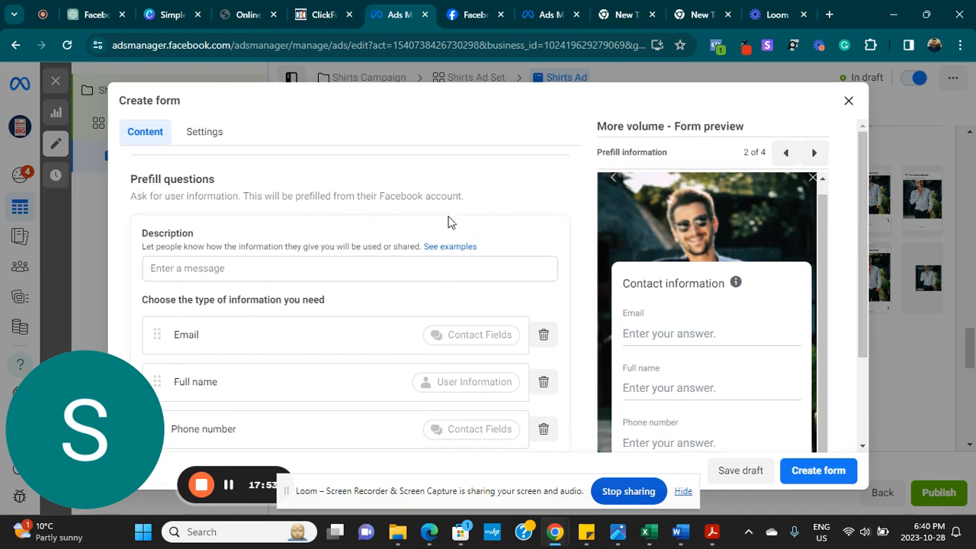
left_click(324, 271)
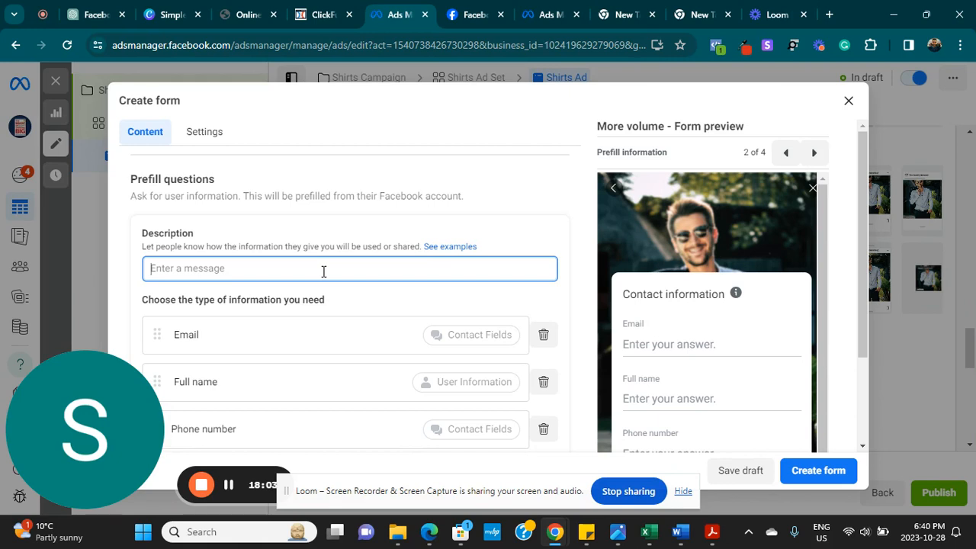
- Enter 'We would use this information for this offer' as the prefill questions description
type("we")
key("BackSpace")
key("BackSpace")
key("BackSpace")
type("wE")
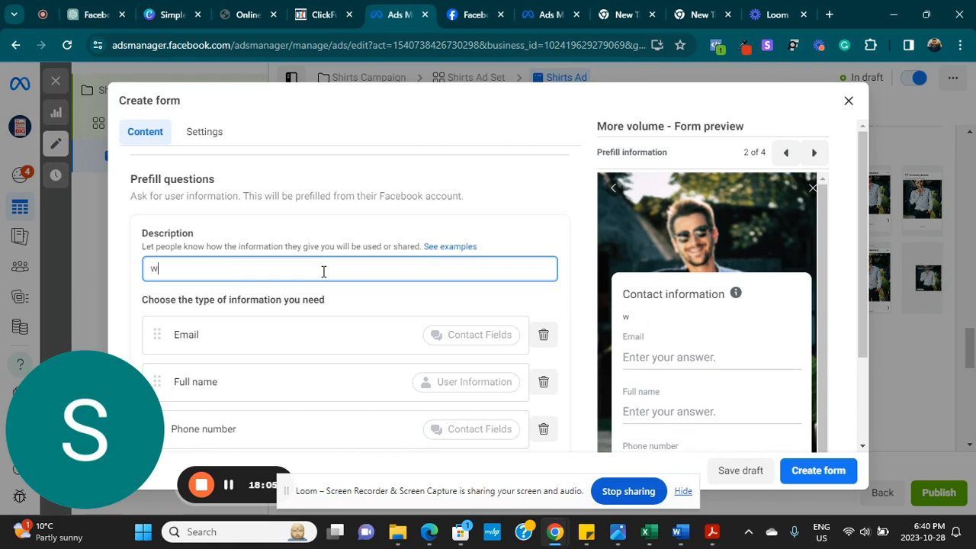
key("BackSpace")
key("BackSpace")
key("BackSpace")
type("WE wou")
key("BackSpace")
key("BackSpace")
key("BackSpace")
type("would use")
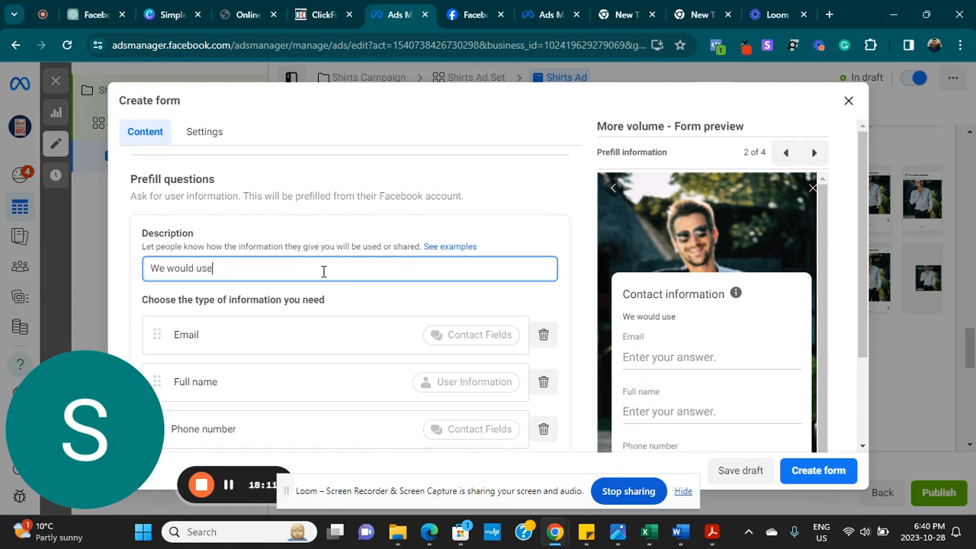
type(" this informat")
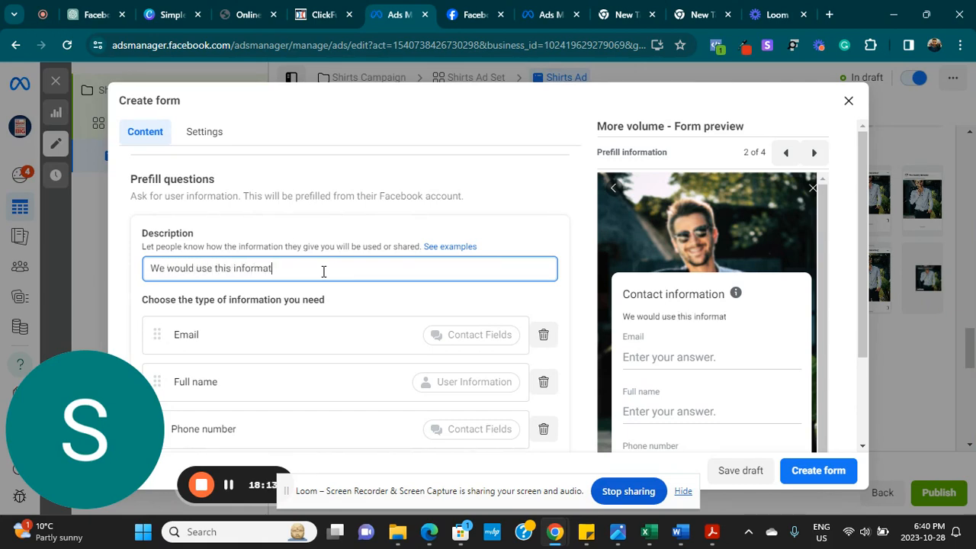
type("ion for this offer")
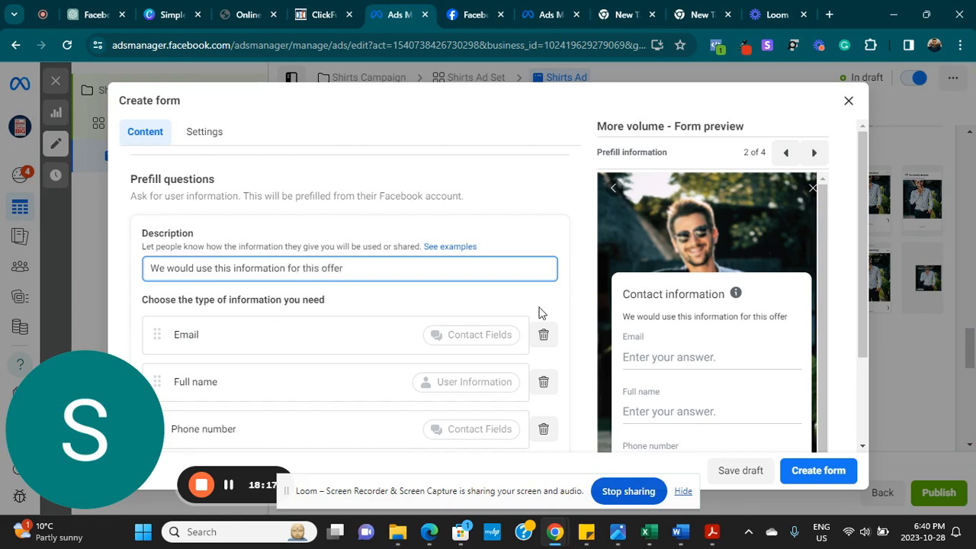
left_click(539, 246)
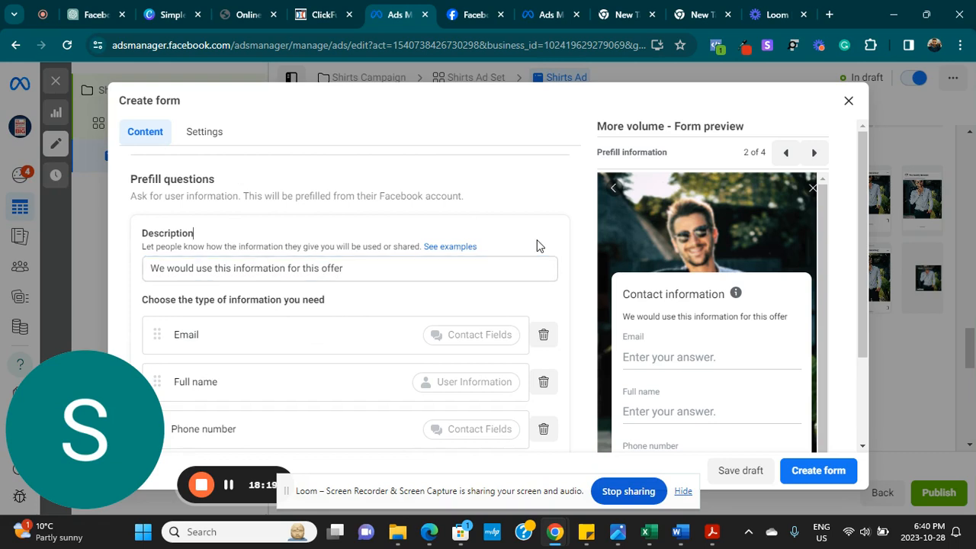
scroll(237, 170, "up", 2)
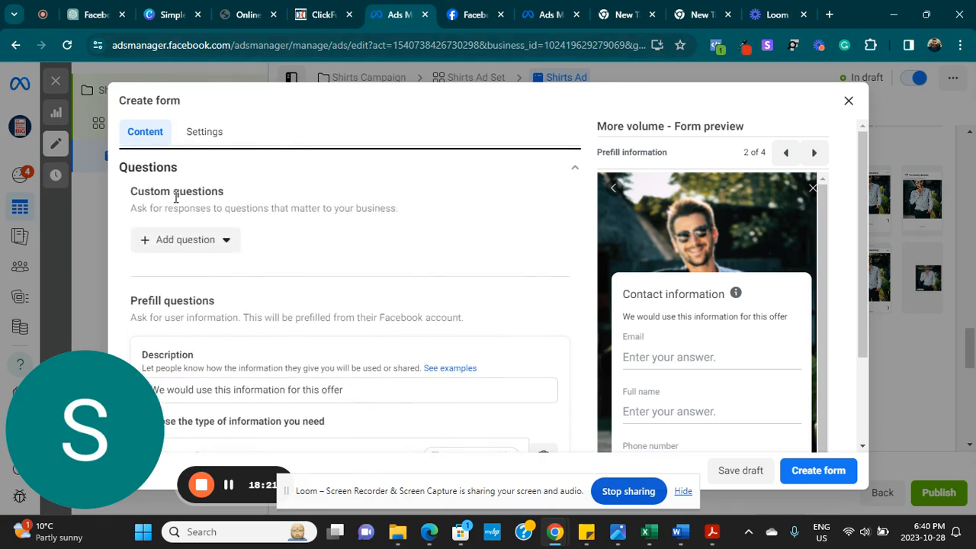
- Add a multiple-choice custom question 'Are you looking to buy a shirt now'
left_click(175, 241)
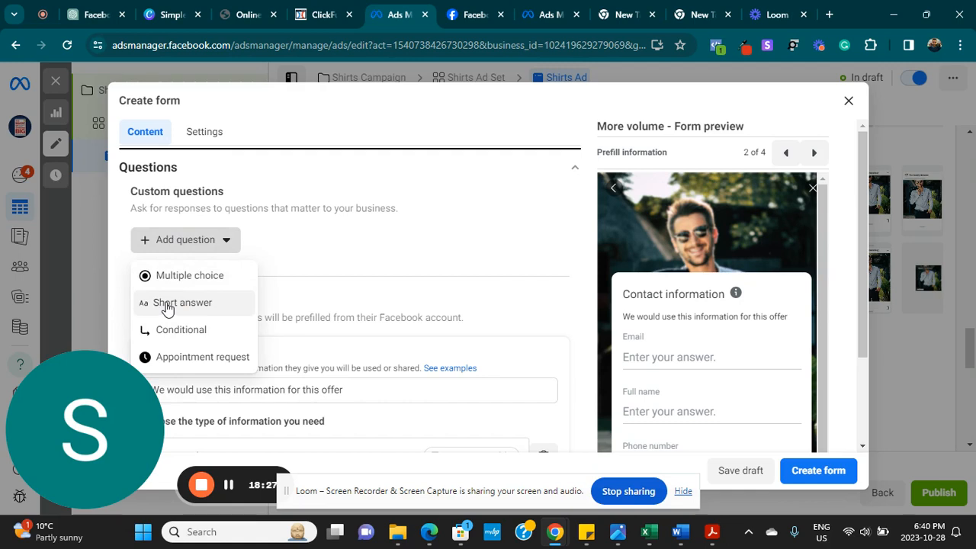
left_click(199, 276)
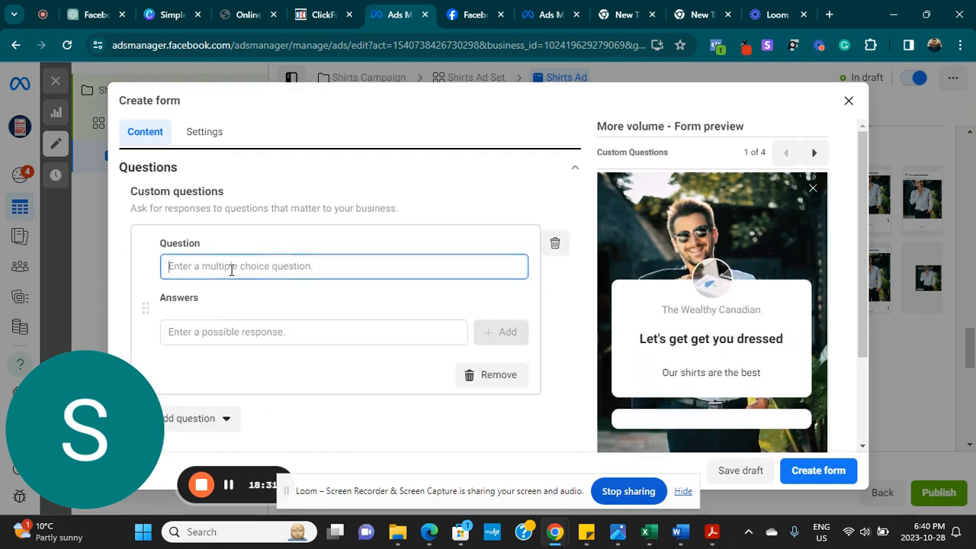
type("Are you li")
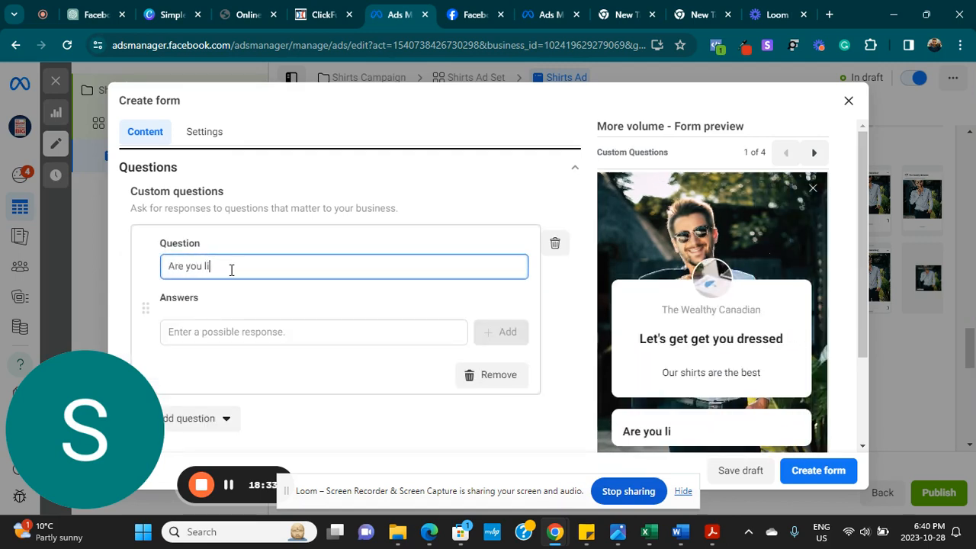
key("BackSpace")
type("ooking t")
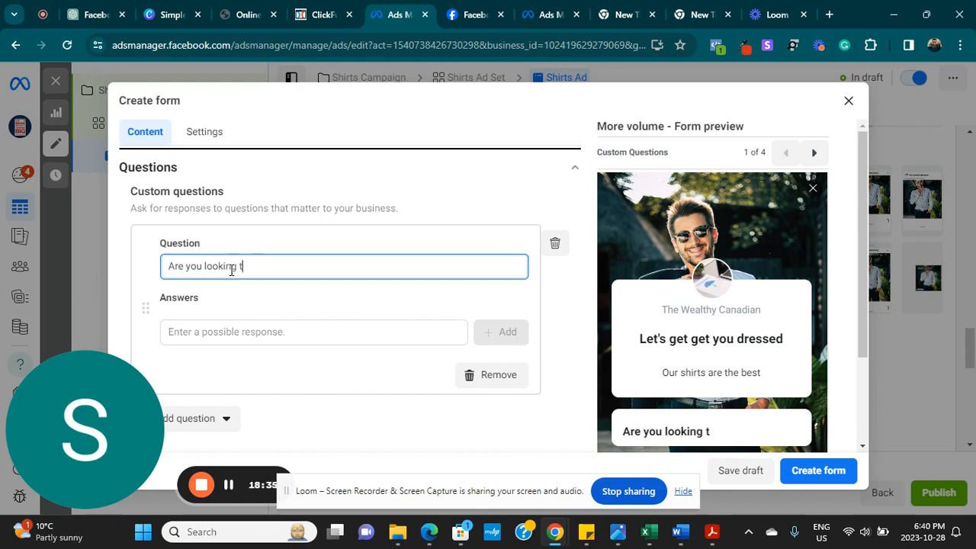
type("ioo buy a shirt now")
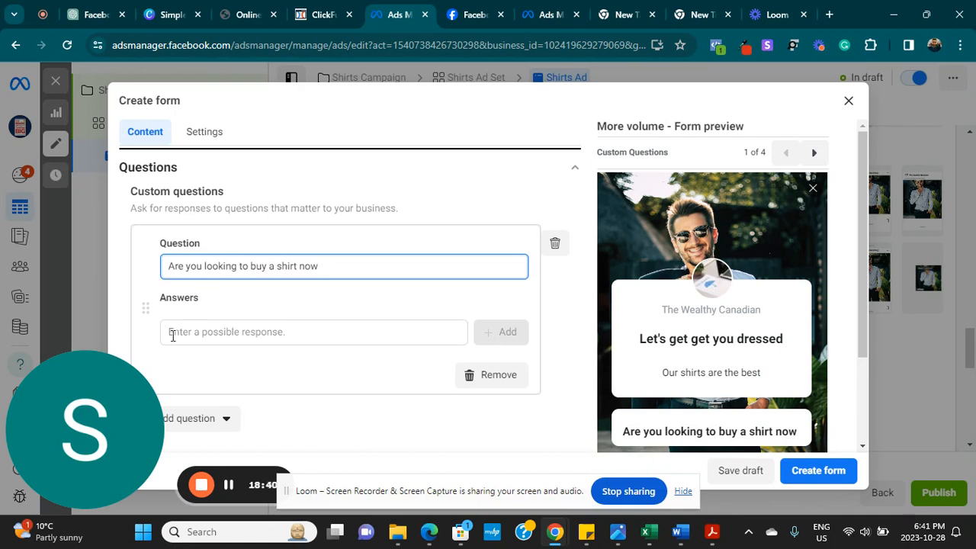
left_click(213, 331)
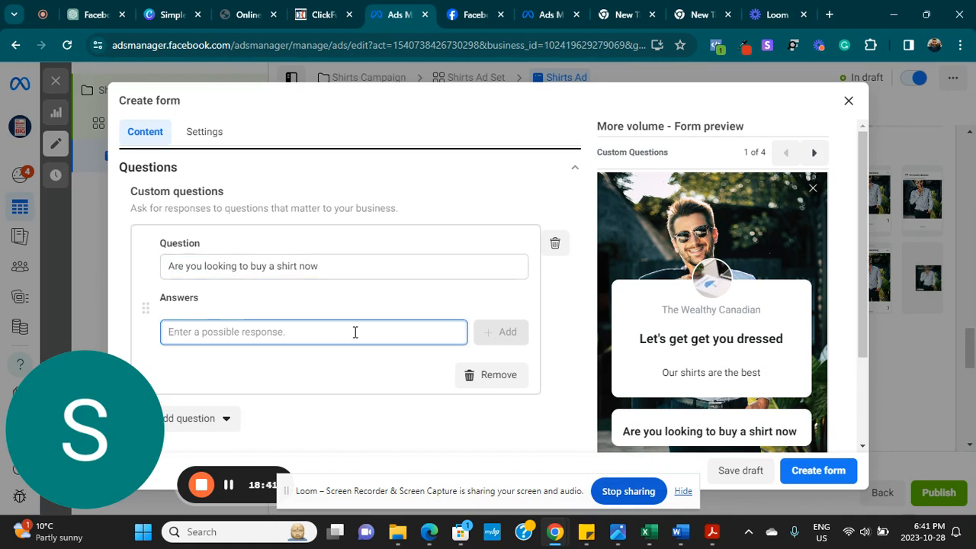
- Add the answer options Yes, Not yet and No to the question
type("Yes")
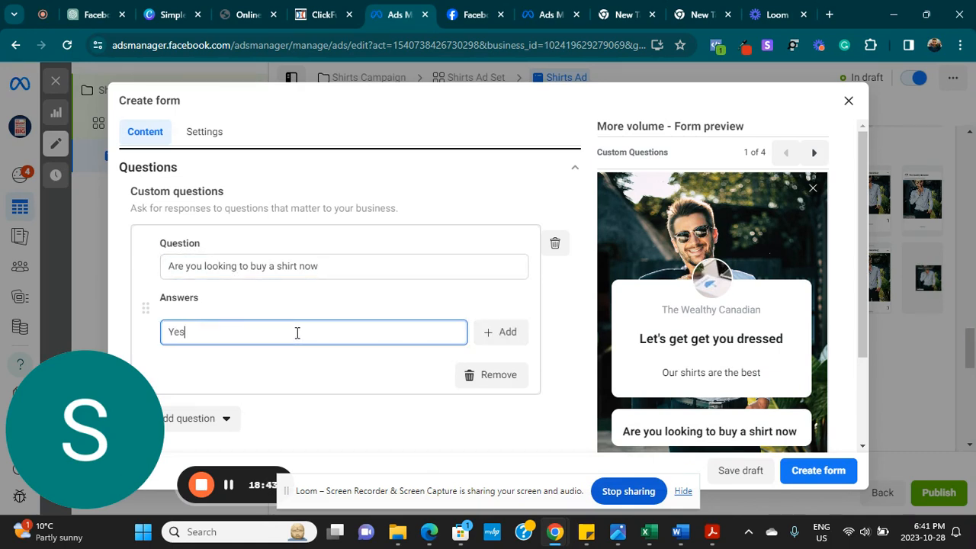
left_click(502, 339)
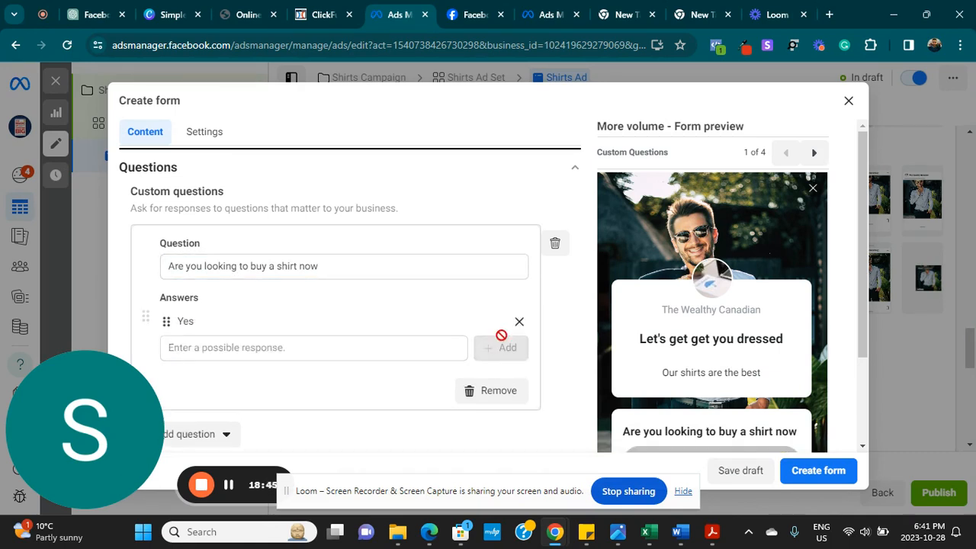
left_click(355, 348)
type("Not yet")
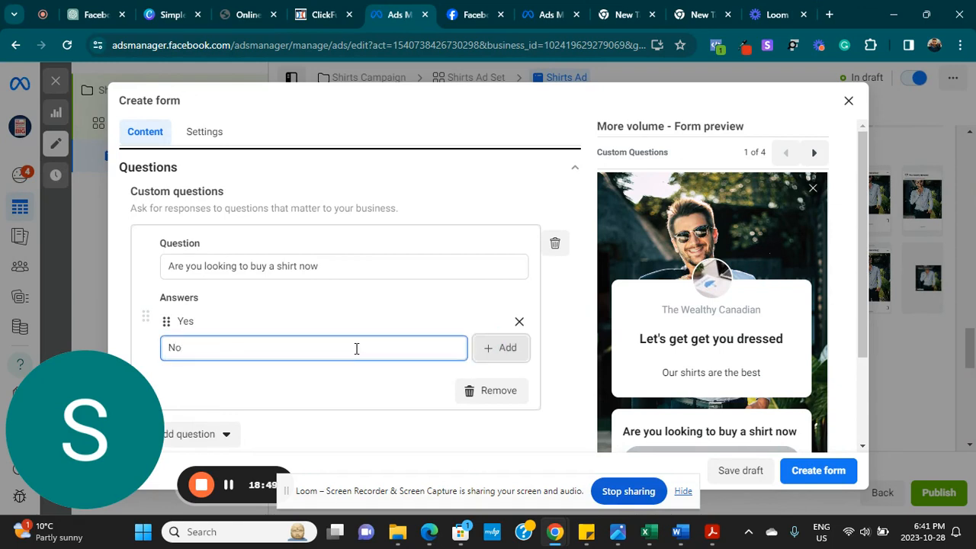
left_click(512, 352)
left_click(277, 374)
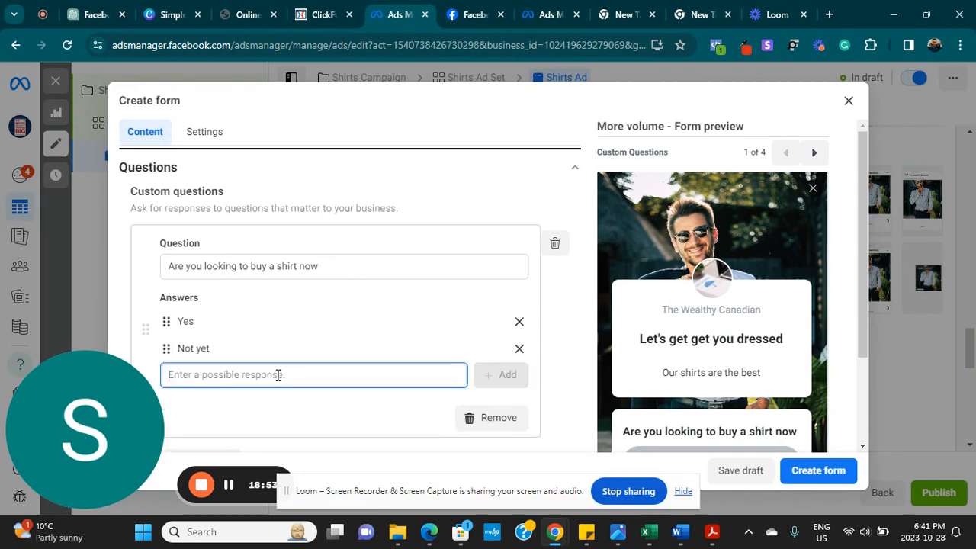
type("Ni")
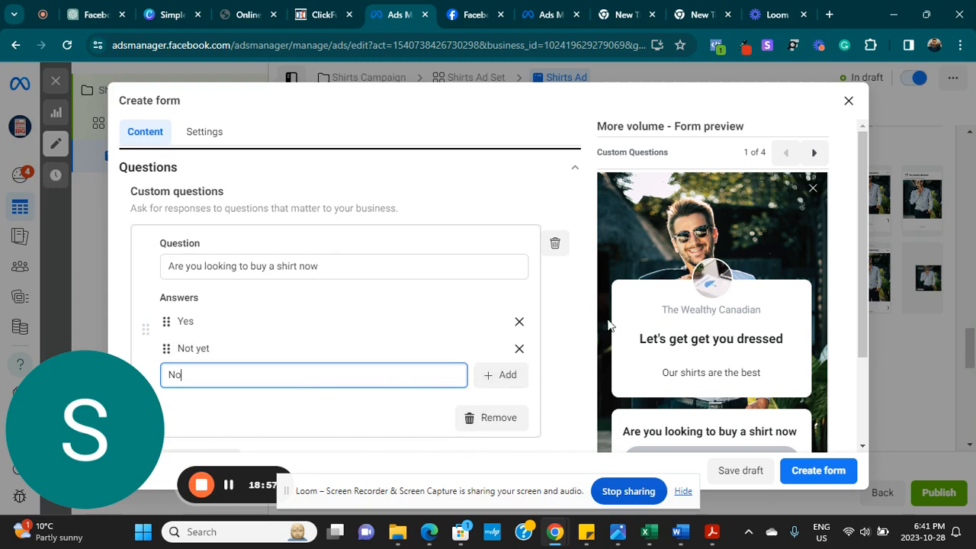
left_click_drag(865, 329, 865, 363)
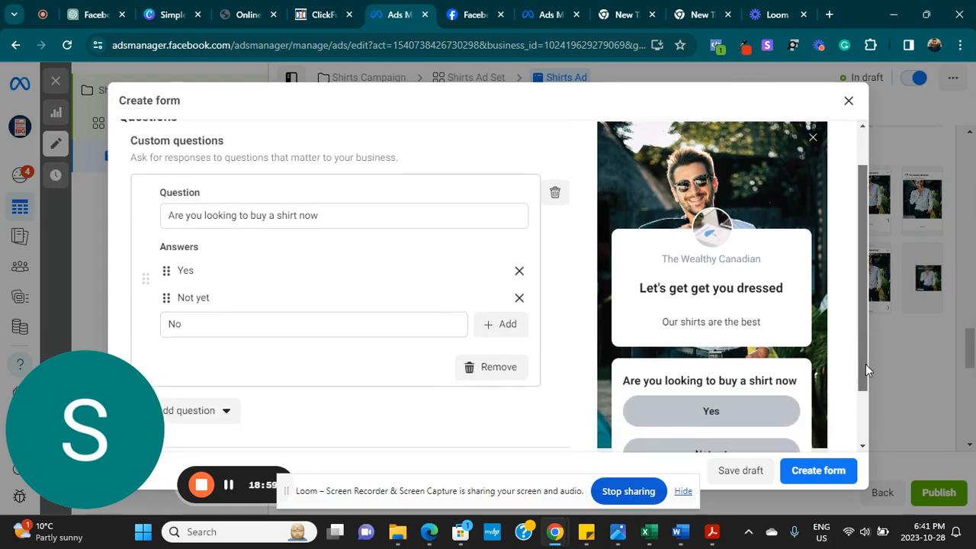
left_click(507, 333)
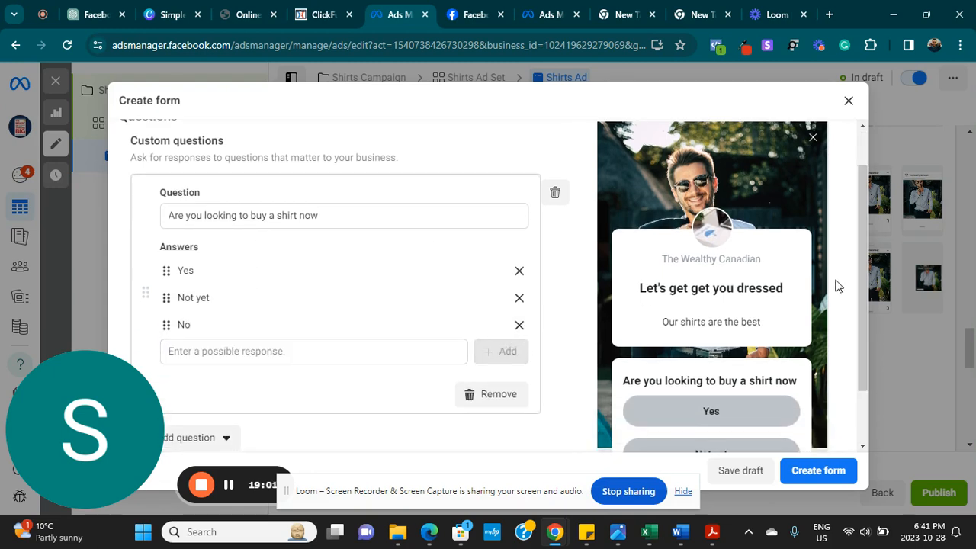
left_click_drag(866, 296, 858, 359)
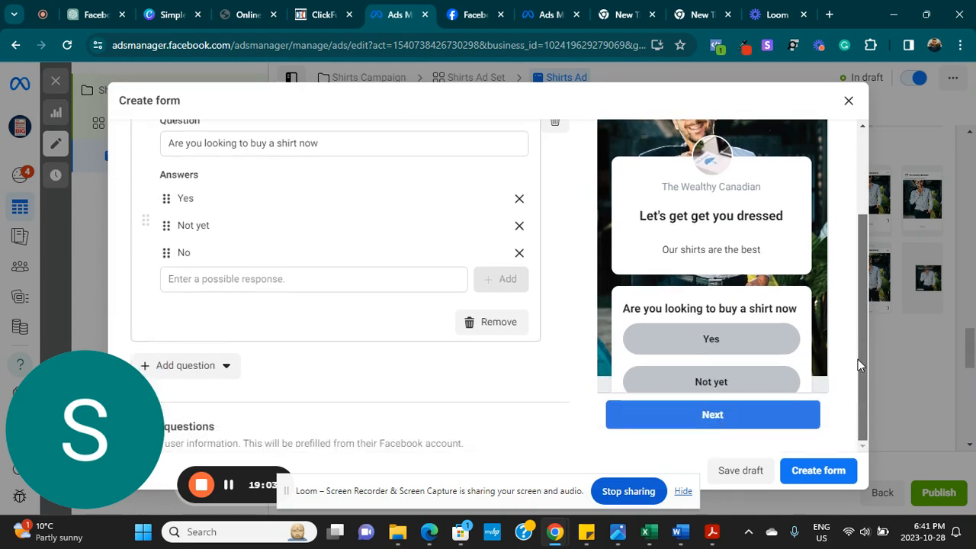
scroll(335, 289, "down", 3)
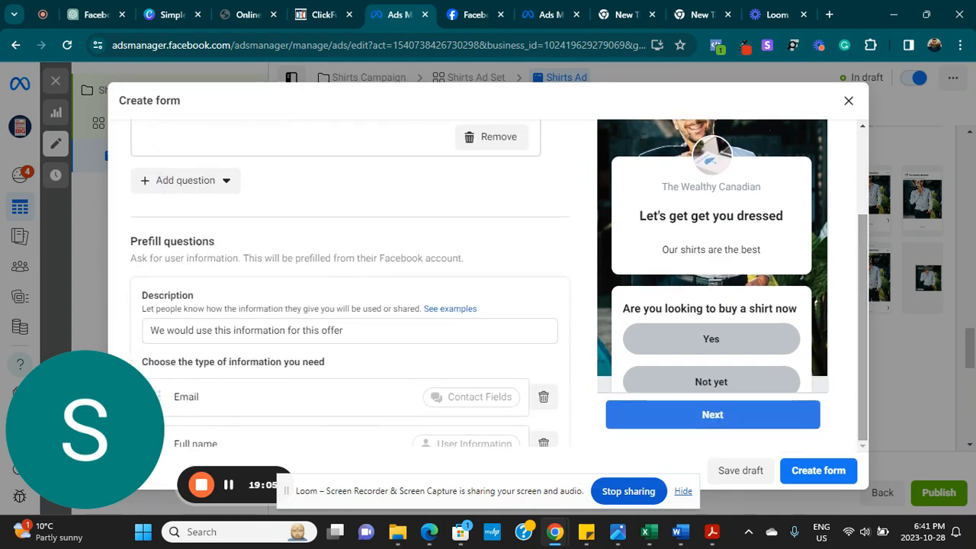
scroll(350, 282, "down", 3)
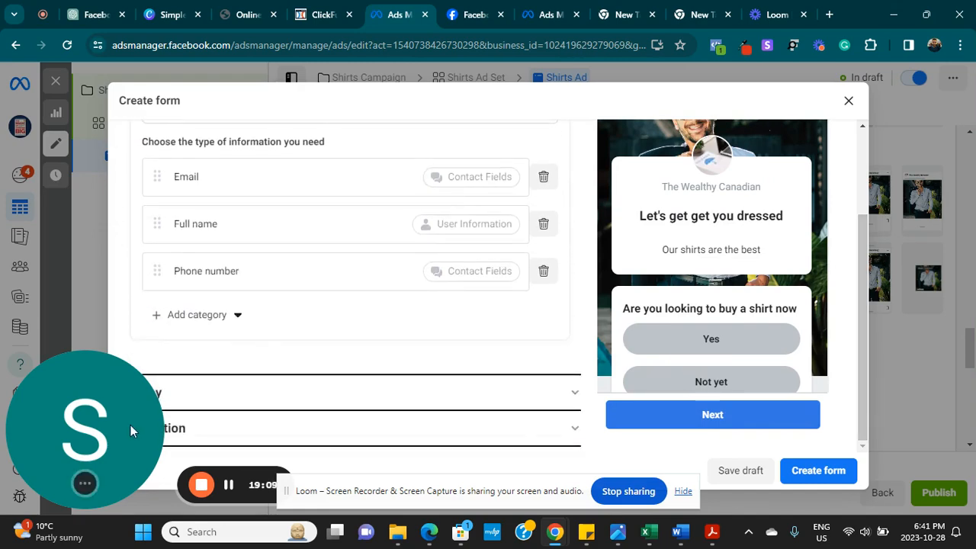
left_click_drag(131, 424, 905, 452)
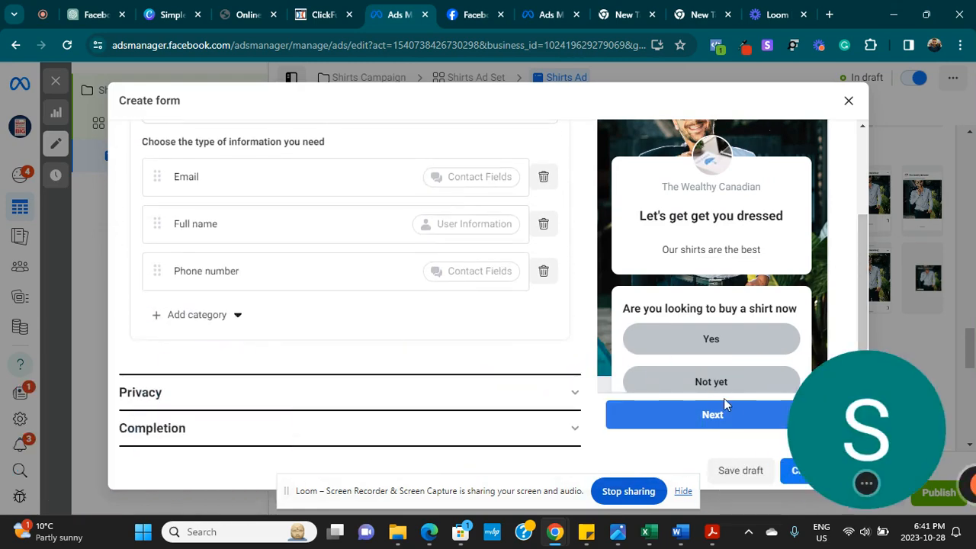
left_click(576, 396)
left_click(290, 192)
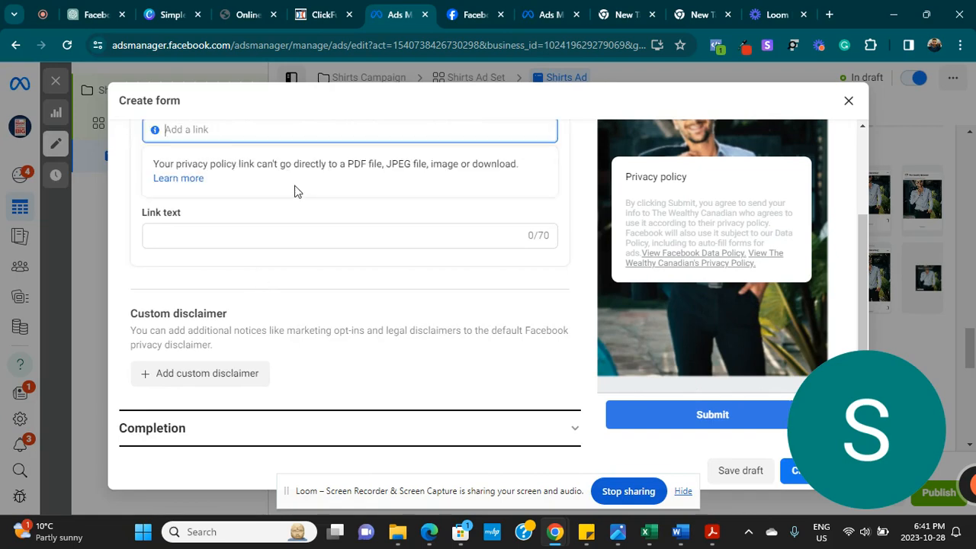
left_click_drag(865, 270, 853, 220)
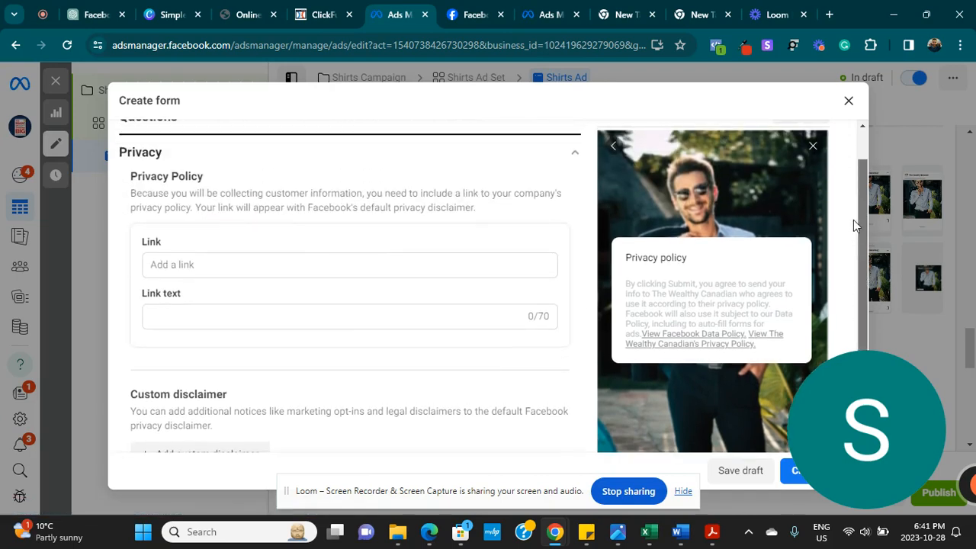
left_click(248, 268)
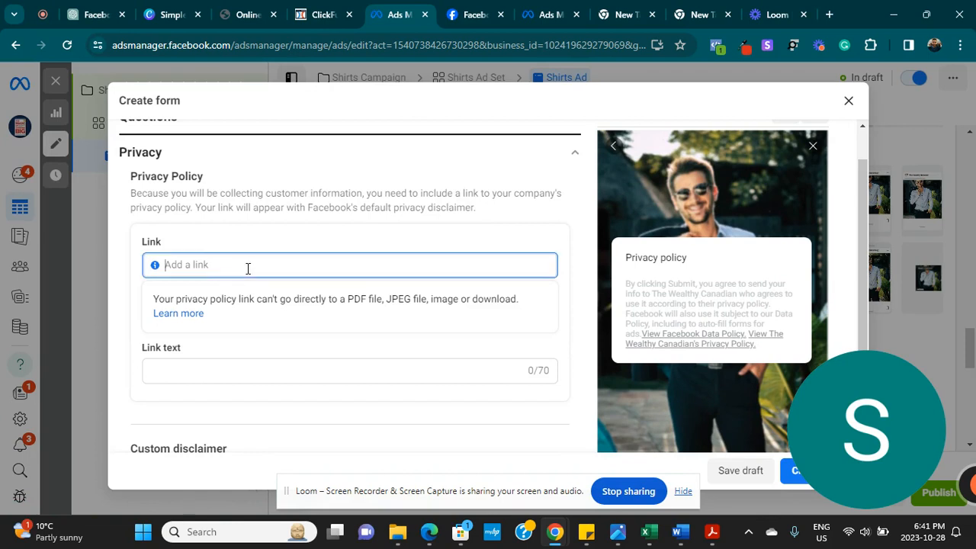
type("w")
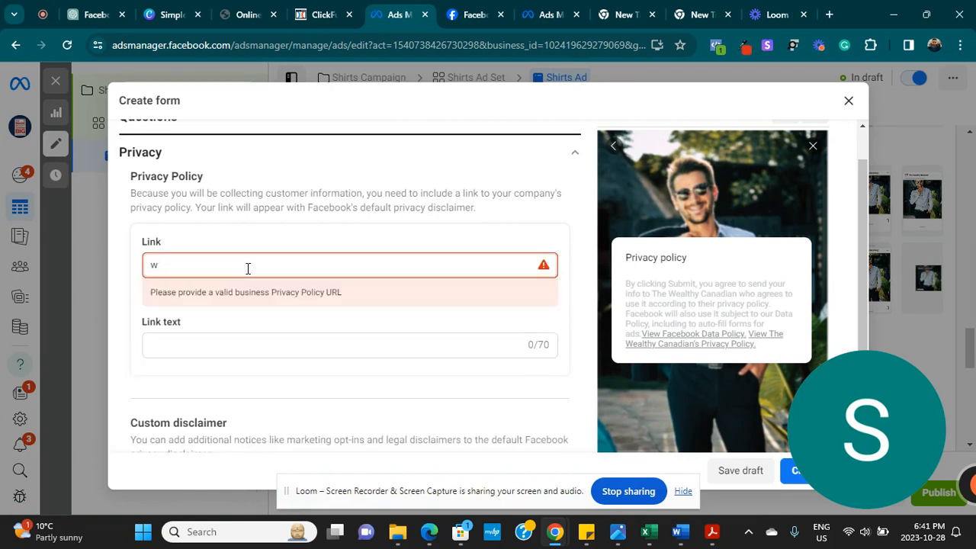
type("www.filmod")
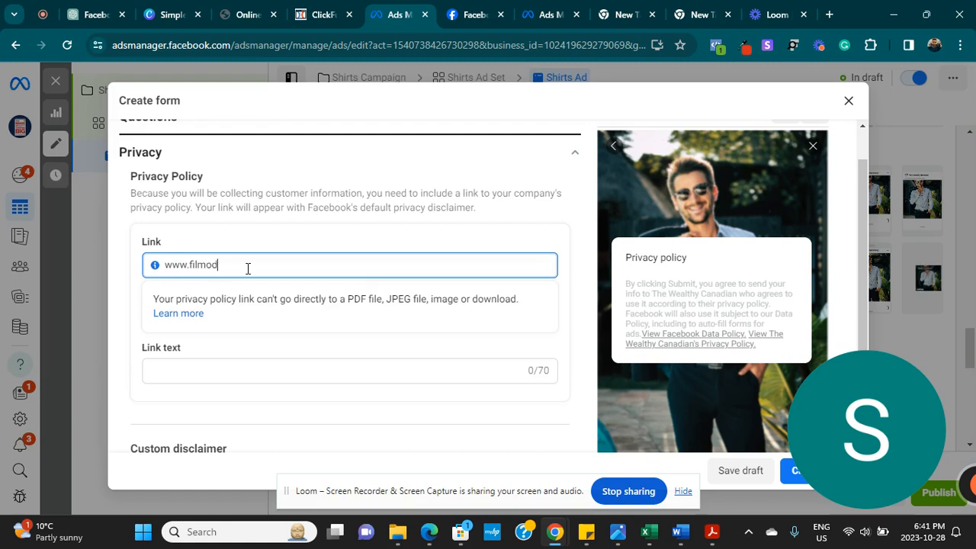
type("igital.com")
- Set the privacy link text to 'Privacy Policy'
left_click(203, 371)
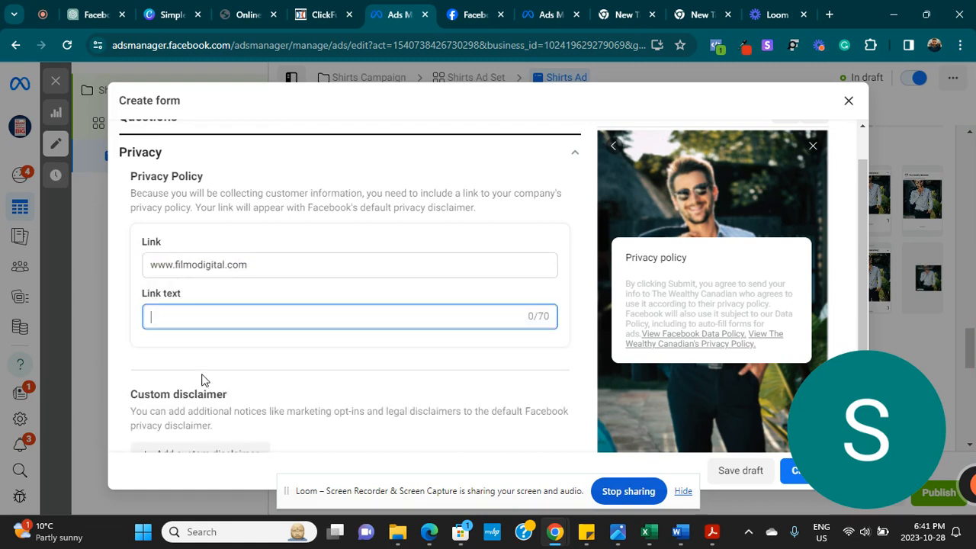
type("Privac")
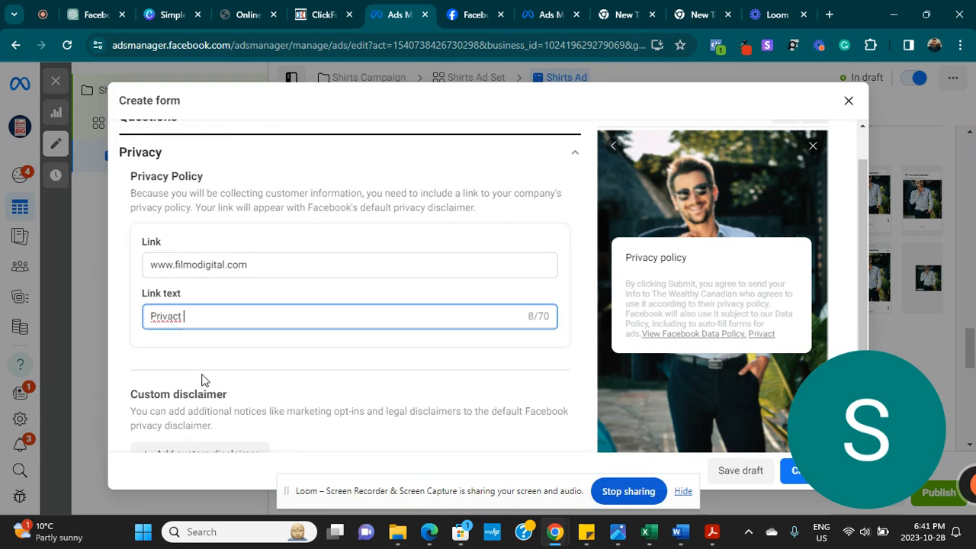
type("y P")
key("BackSpace")
key("BackSpace")
key("BackSpace")
type("y Policy")
scroll(202, 379, "down", 1)
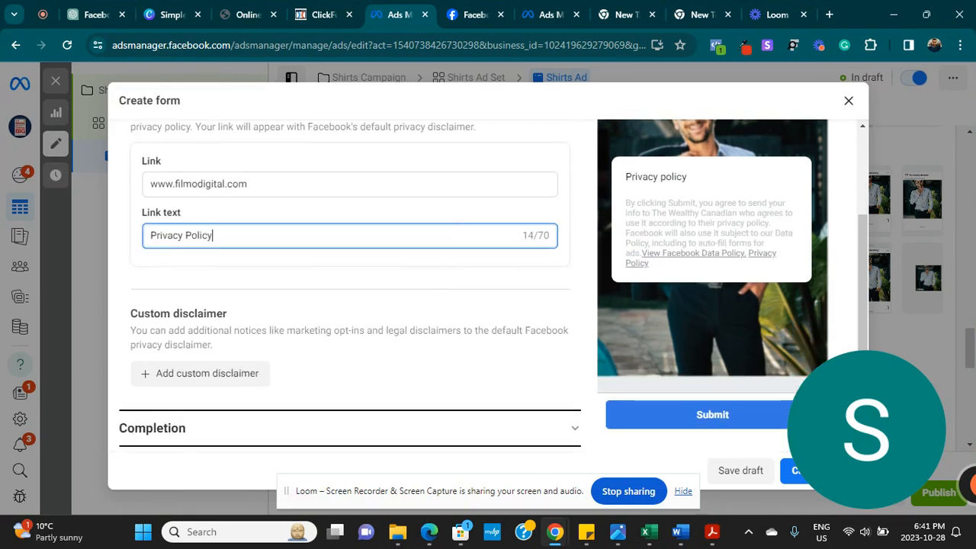
- Add a custom disclaimer titled 'We will not use your information for spam'
left_click(163, 380)
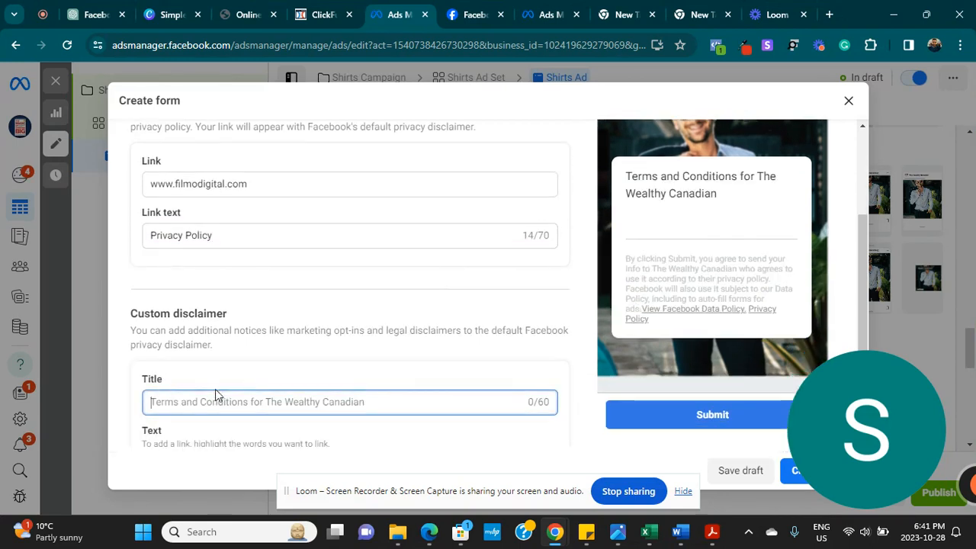
type("We woi")
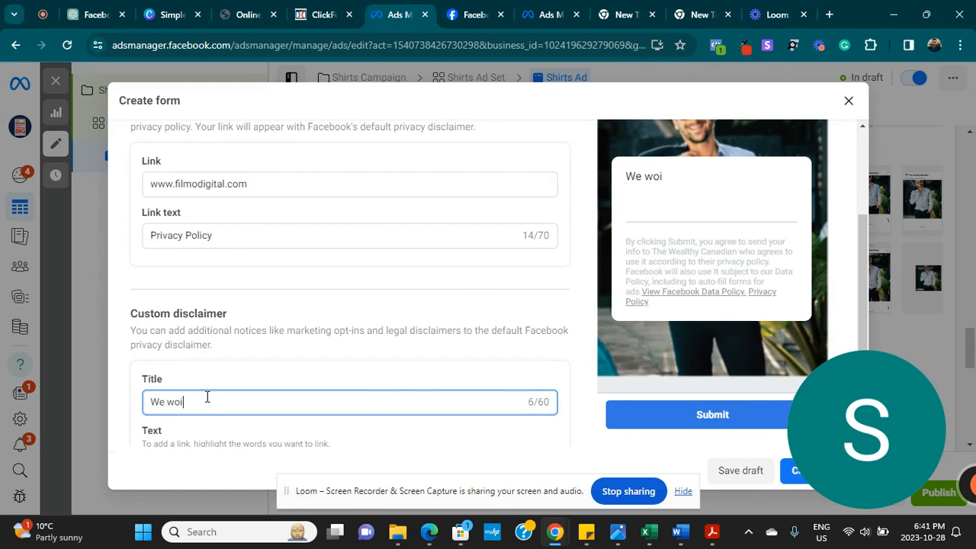
type("l")
type("lln")
type("not use you")
type("r informa")
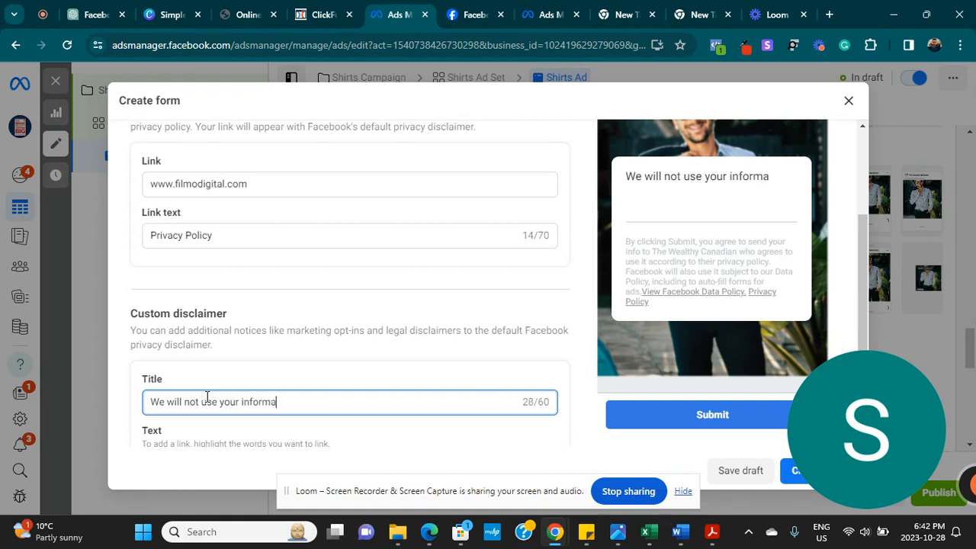
type("tion for spam")
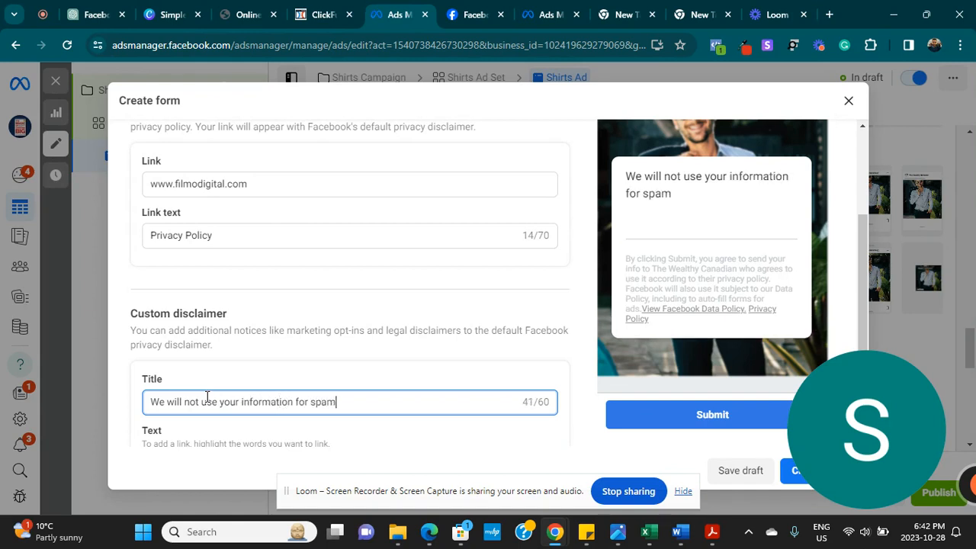
scroll(206, 397, "down", 3)
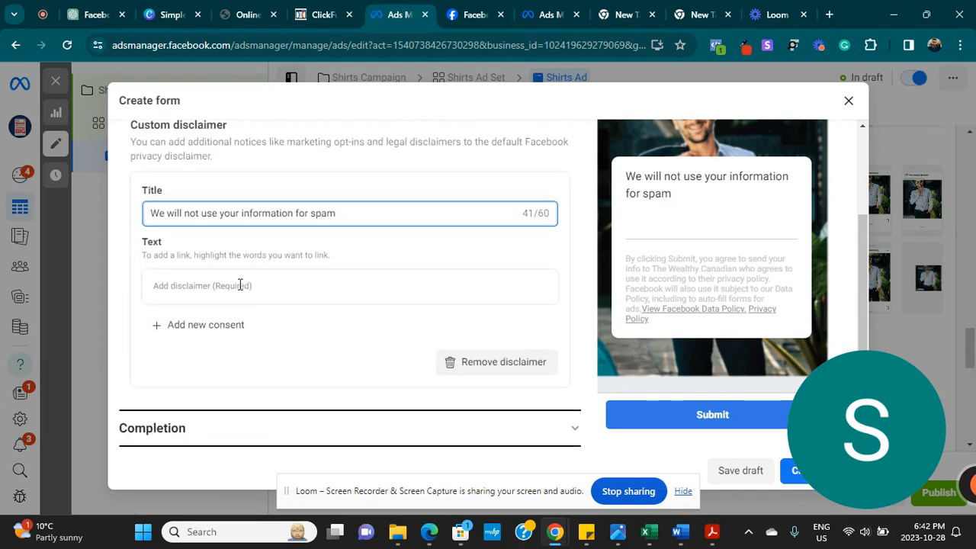
left_click(170, 419)
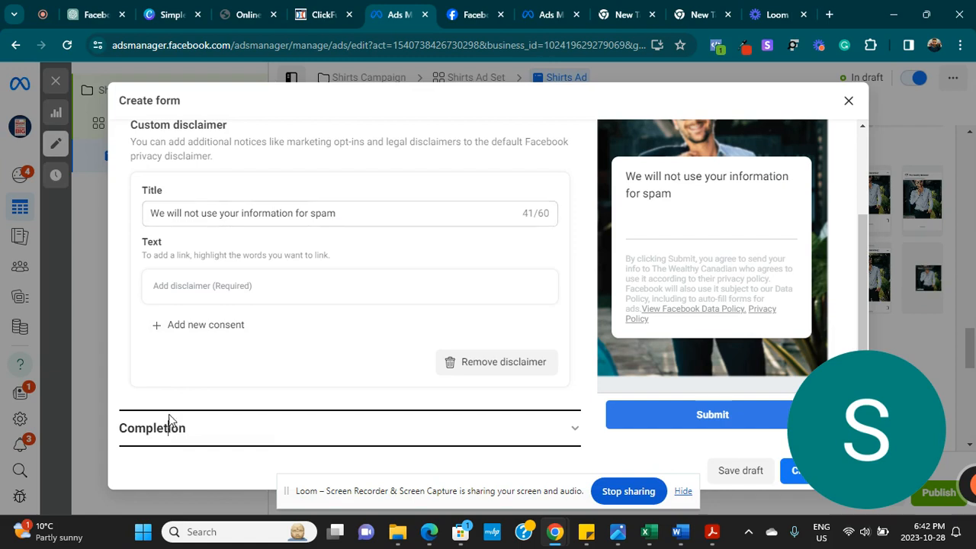
- Replace the completion description with the customer-care callback message ending in a contact phone number
scroll(462, 233, "up", 2)
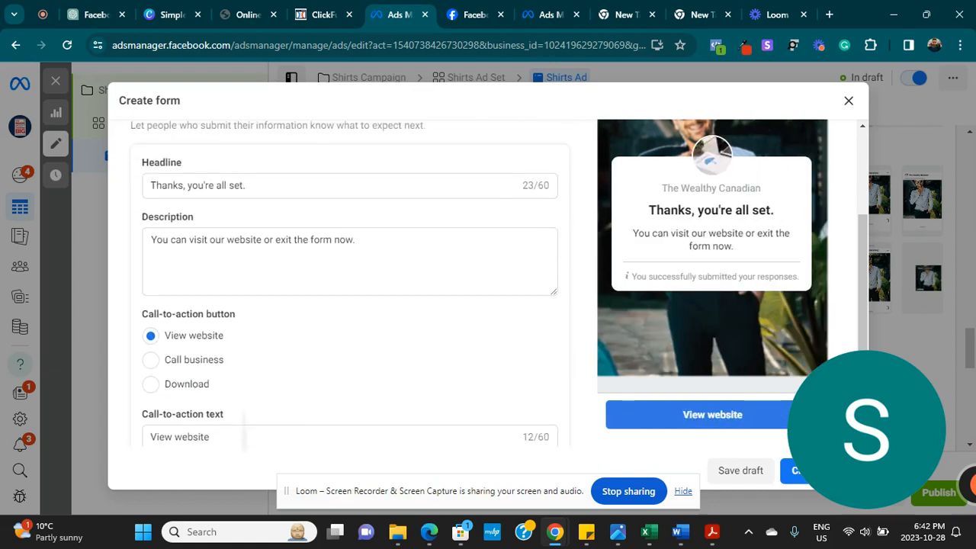
scroll(349, 282, "up", 2)
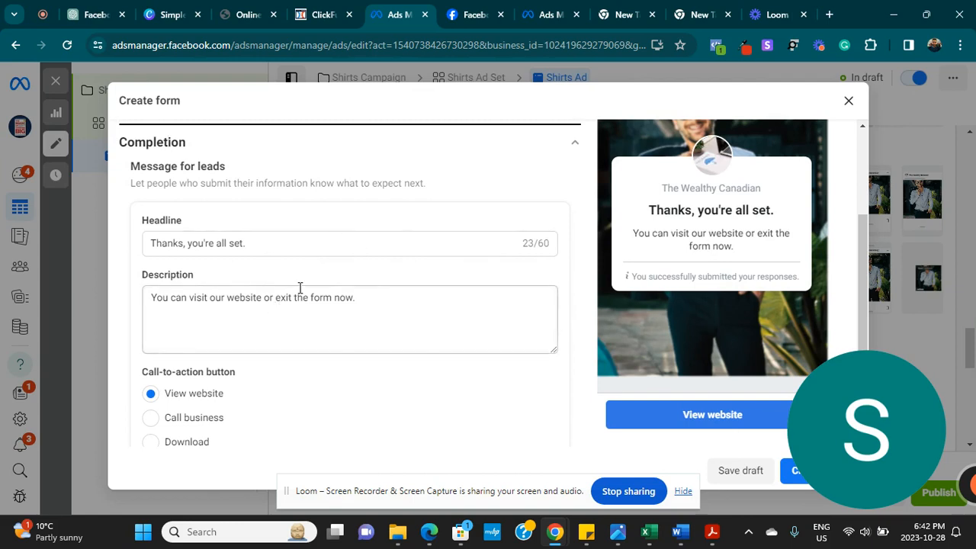
left_click_drag(369, 296, 10, 297)
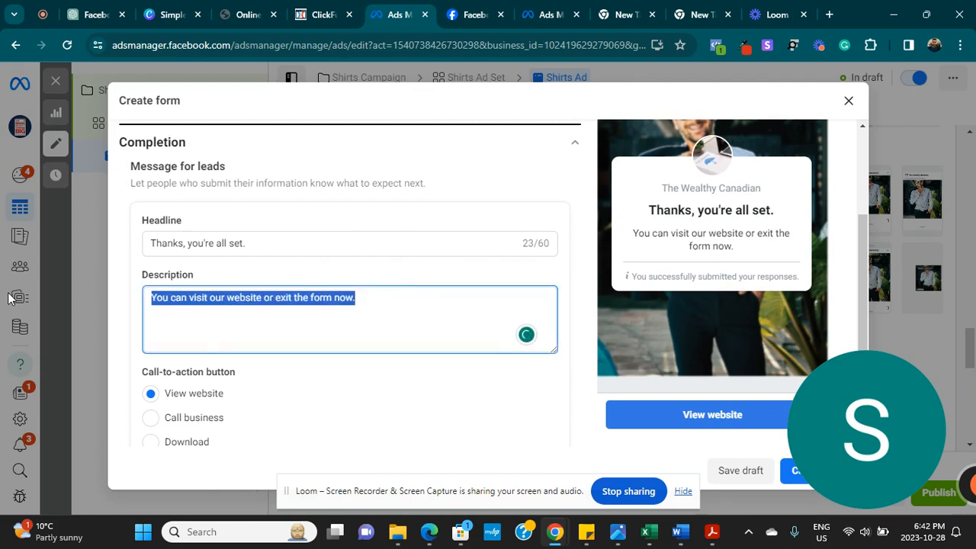
type("Our cust")
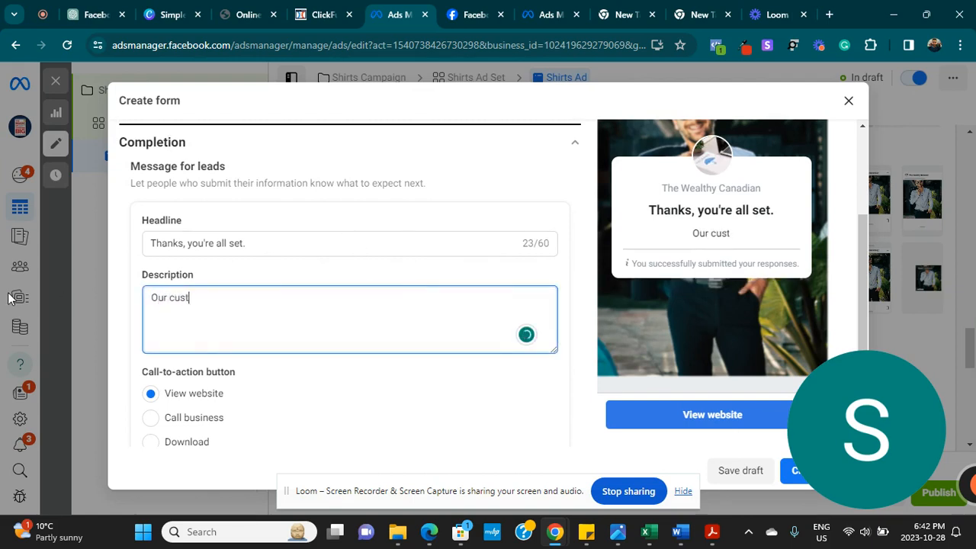
type("omer ca")
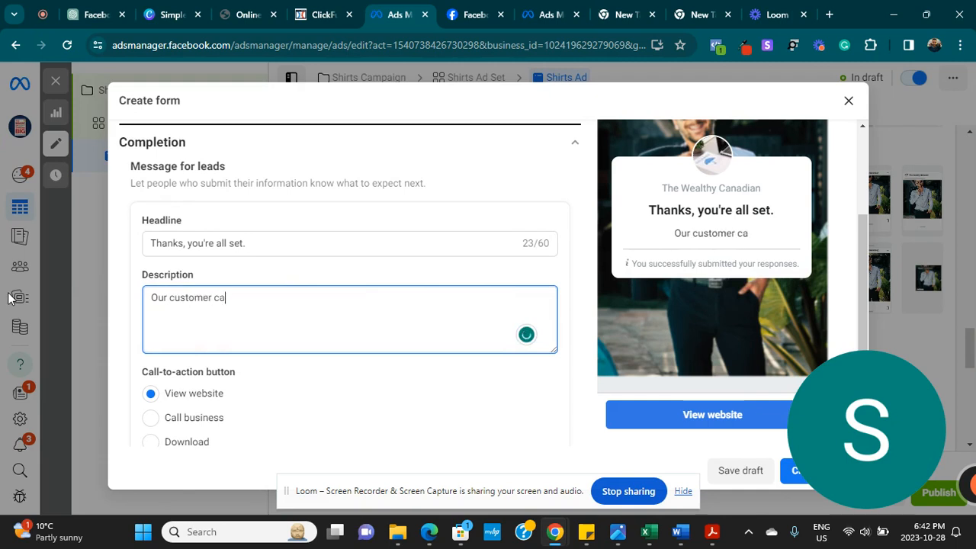
type("re representa")
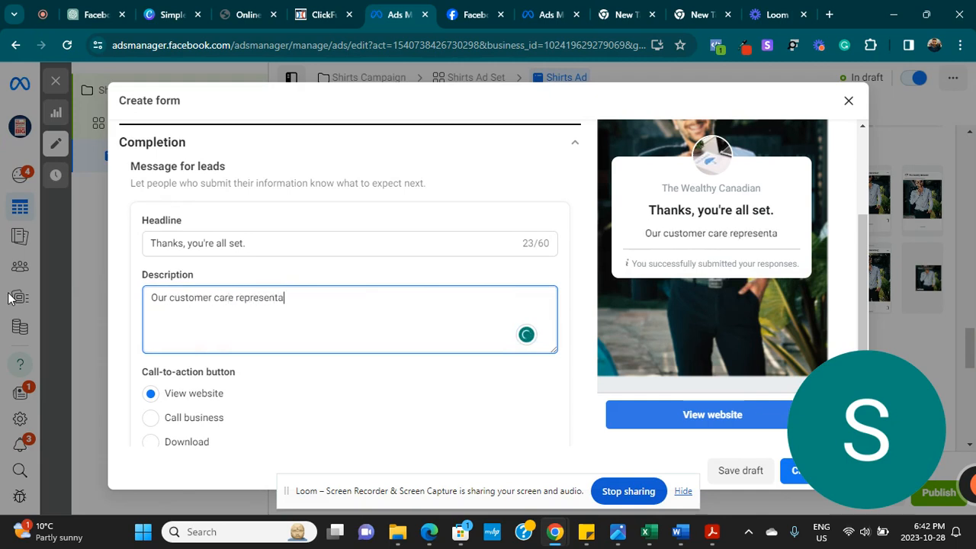
type("tive wi")
type("call you shortly")
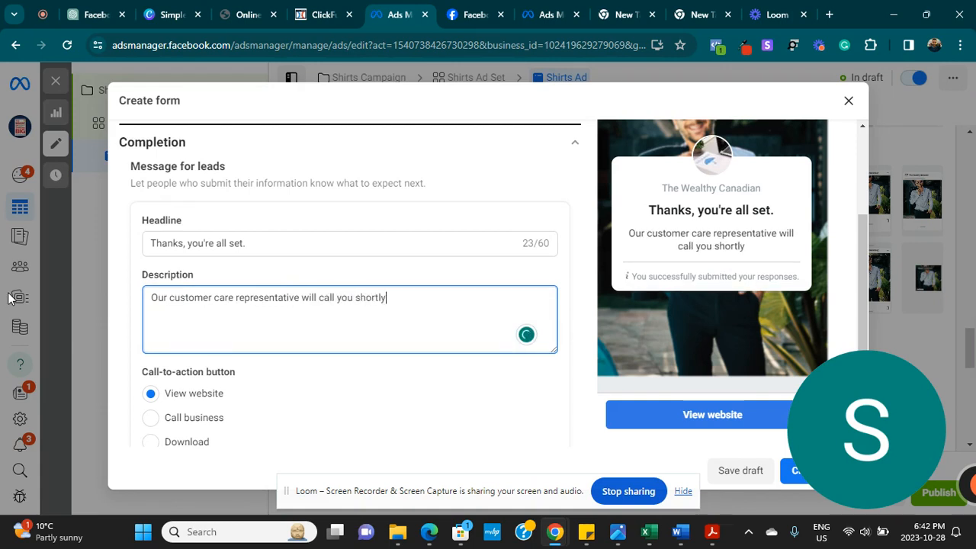
type(". However o")
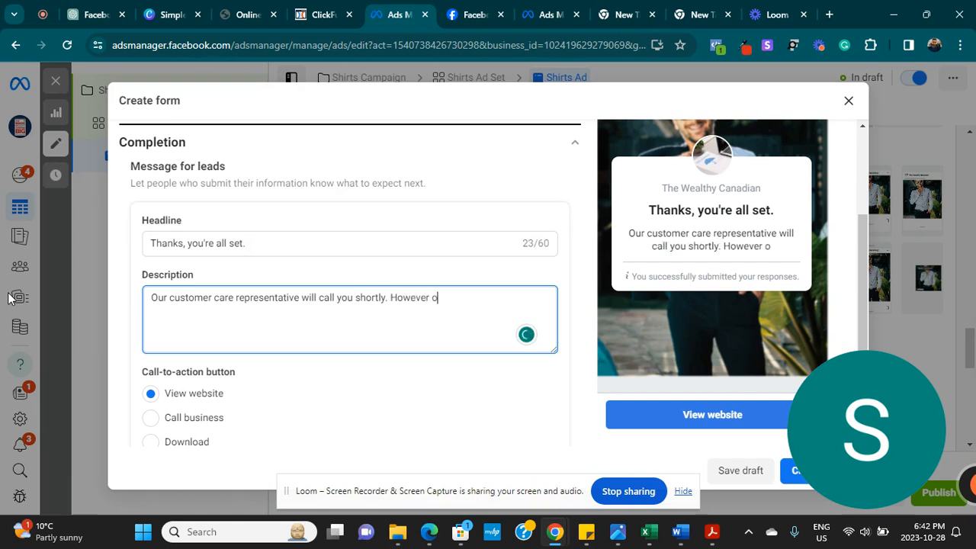
key("BackSpace")
type("ypoou c")
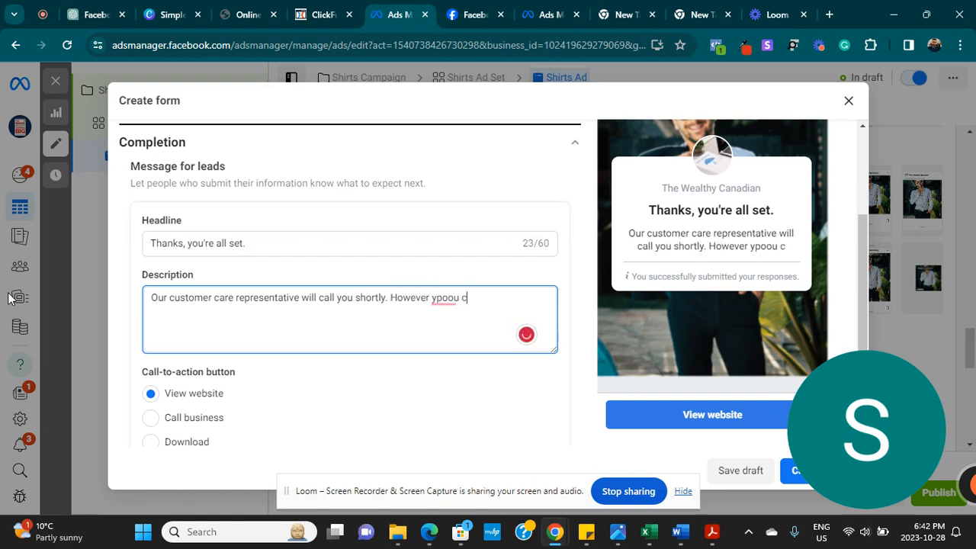
key("BackSpace")
key("BackSpace")
key("BackSpace")
key("BackSpace")
key("BackSpace")
key("BackSpace")
type("ou can cal")
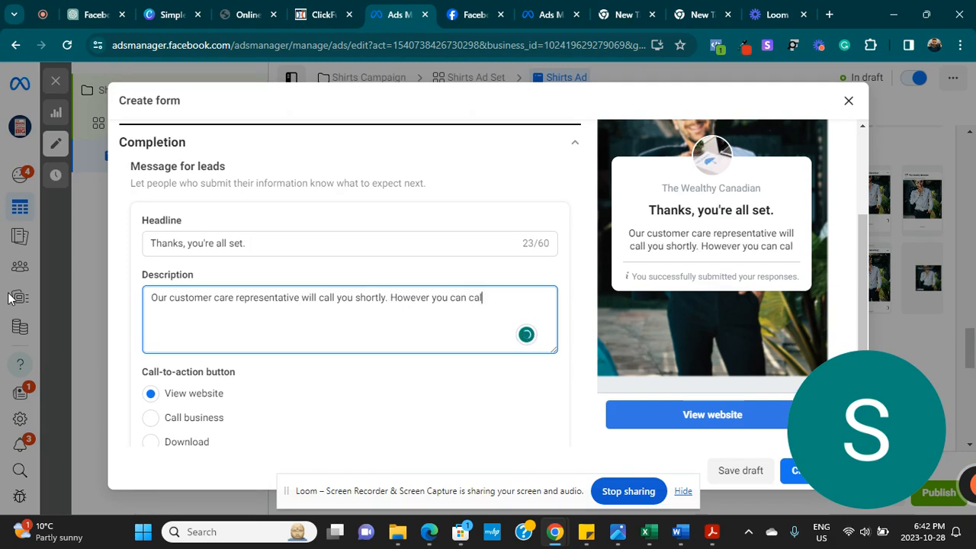
type("l us on")
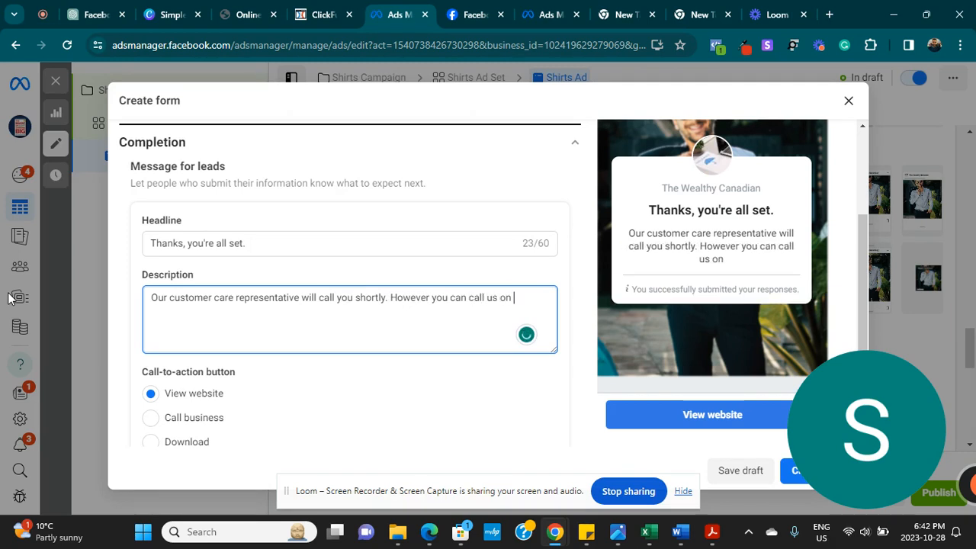
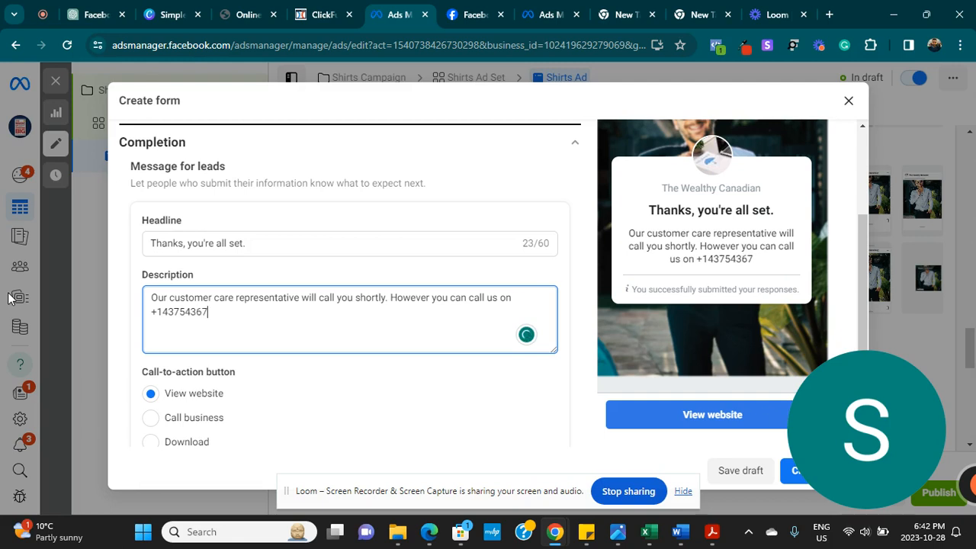
scroll(351, 305, "down", 2)
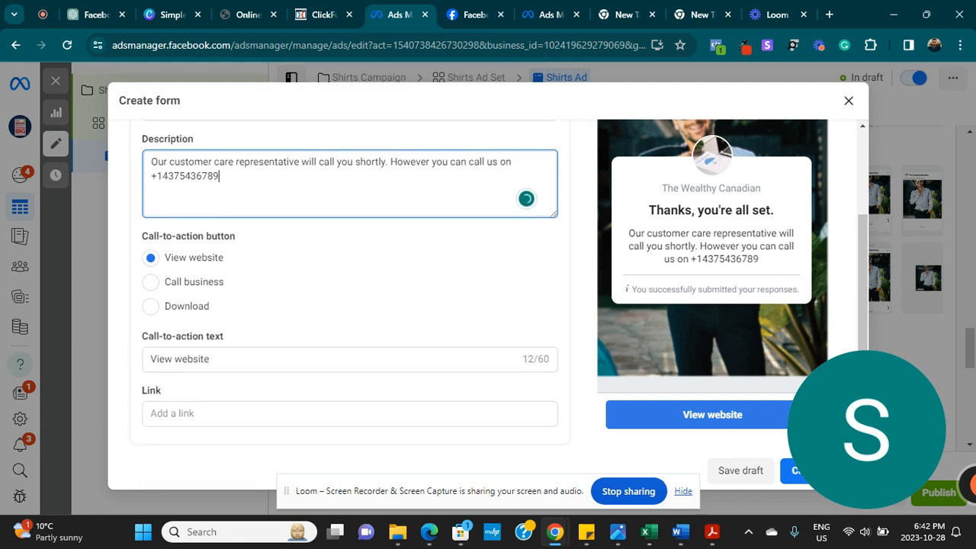
- Make the completion button call the business, labelled 'Call us now'
left_click(155, 281)
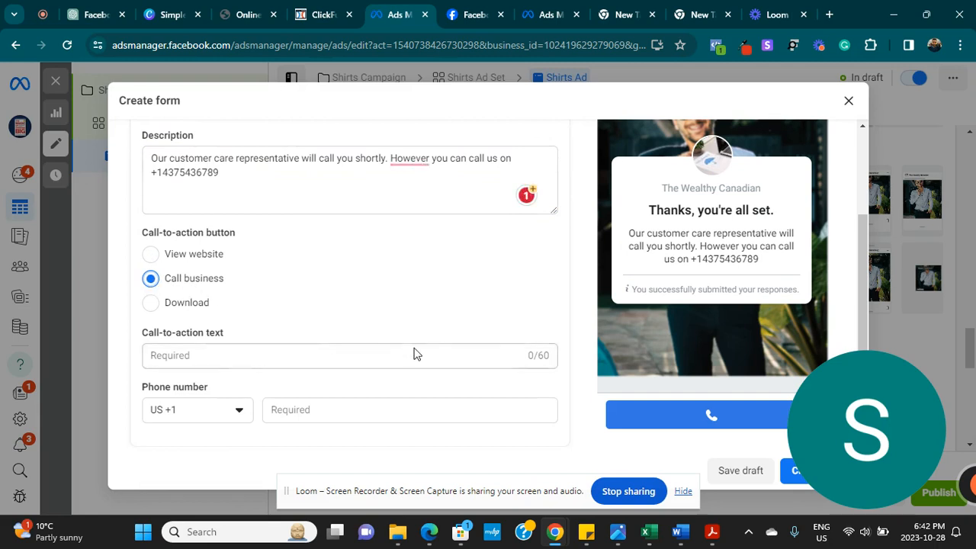
left_click(290, 355)
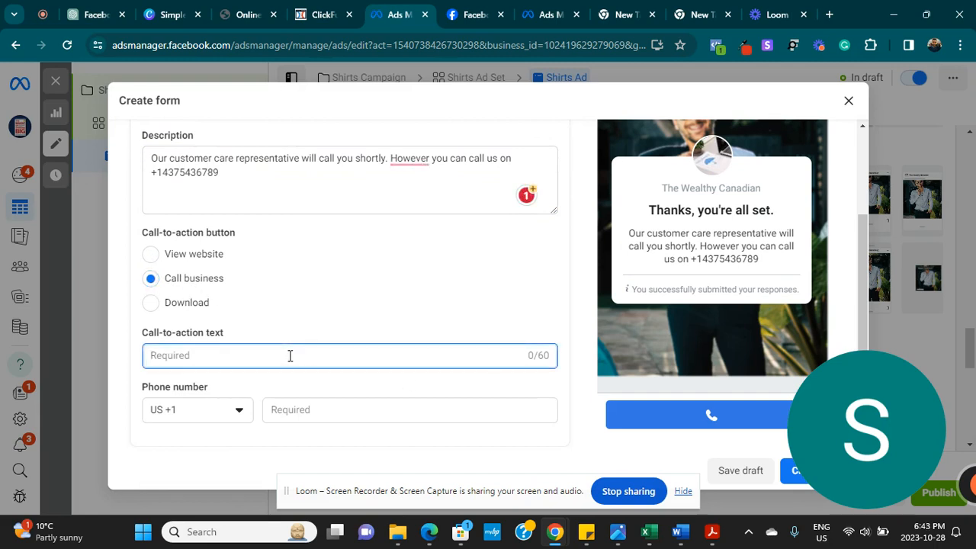
type("Call")
key("BackSpace")
key("BackSpace")
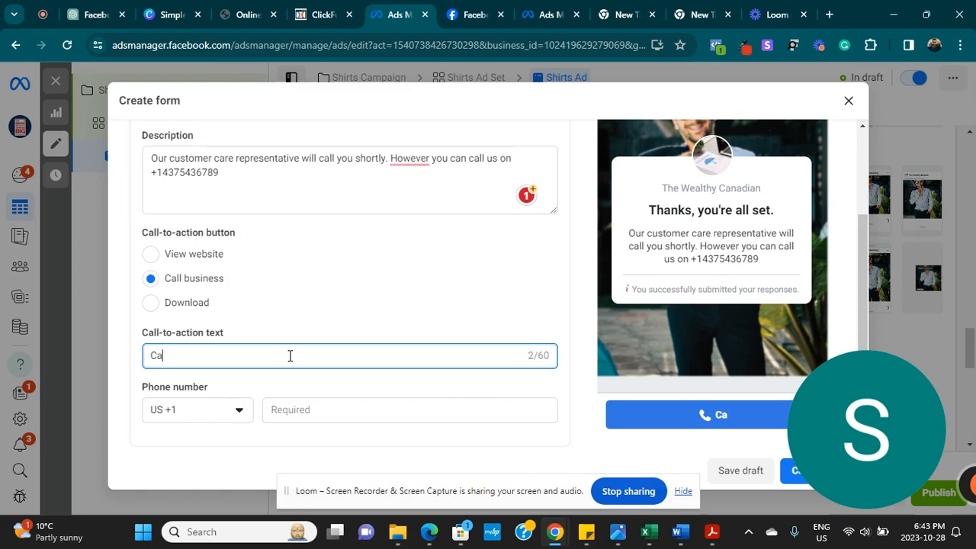
type("ll us now")
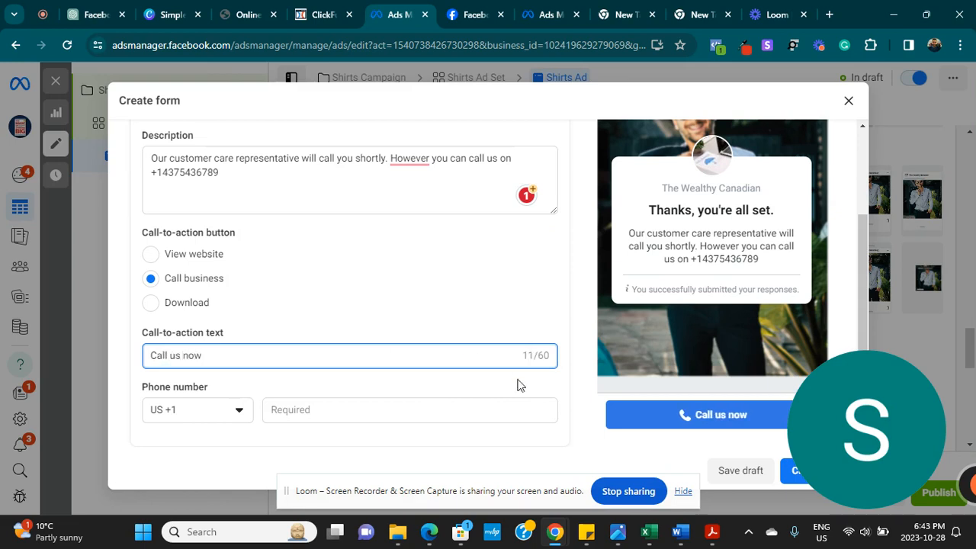
- Copy the phone number from the description and paste it into the Call business number field
mouse_move(873, 428)
left_mouse_down()
mouse_move(78, 427)
mouse_move(875, 429)
left_mouse_up()
left_click_drag(885, 542, 971, 459)
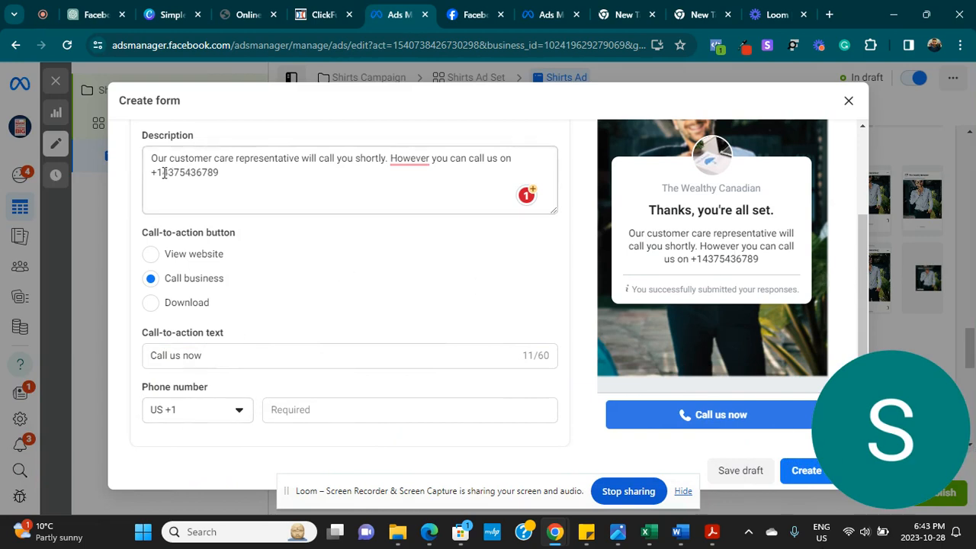
left_click_drag(163, 173, 215, 177)
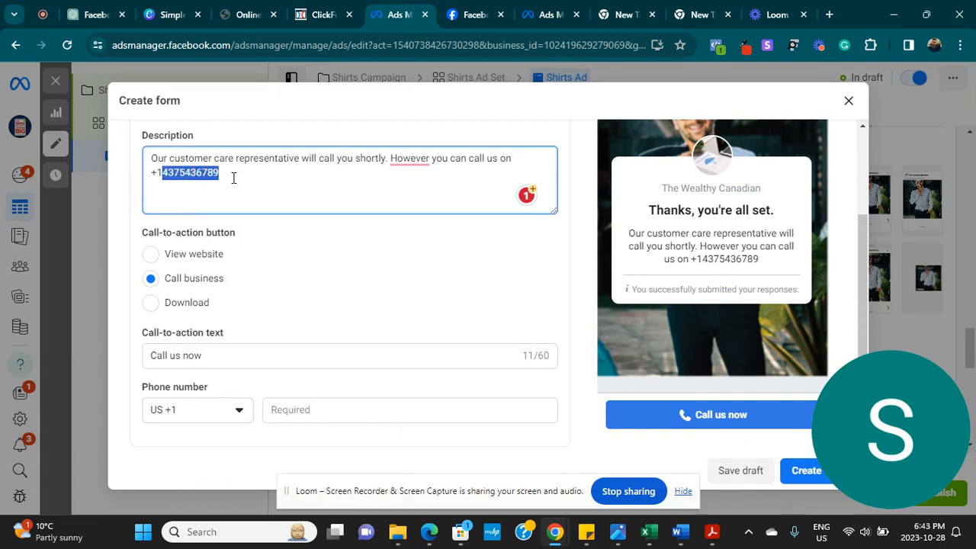
left_click(299, 415)
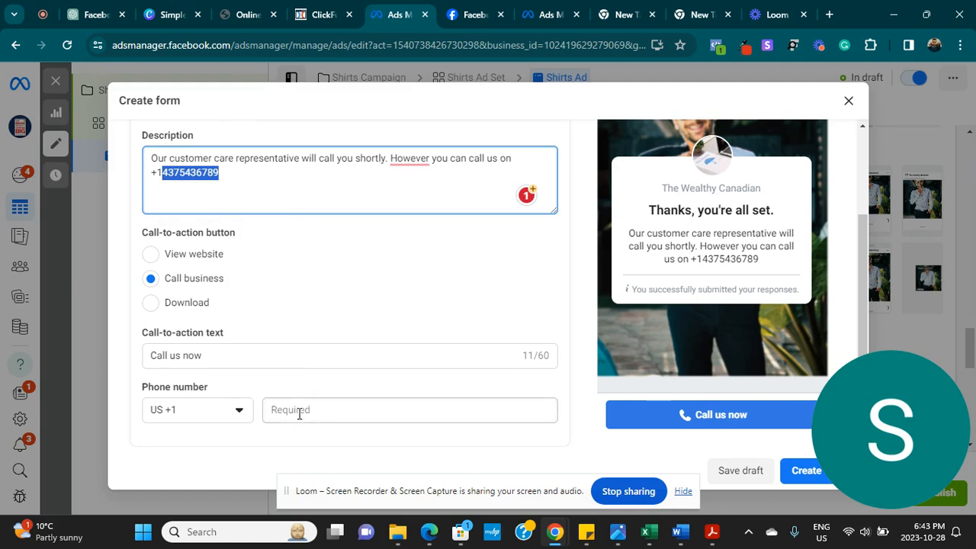
key("ctrl+v")
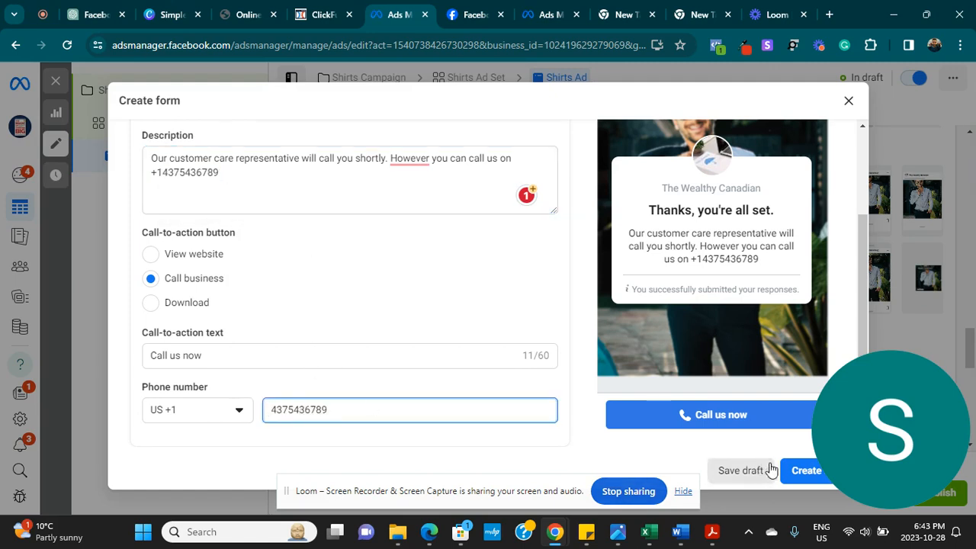
left_click_drag(865, 431, 148, 457)
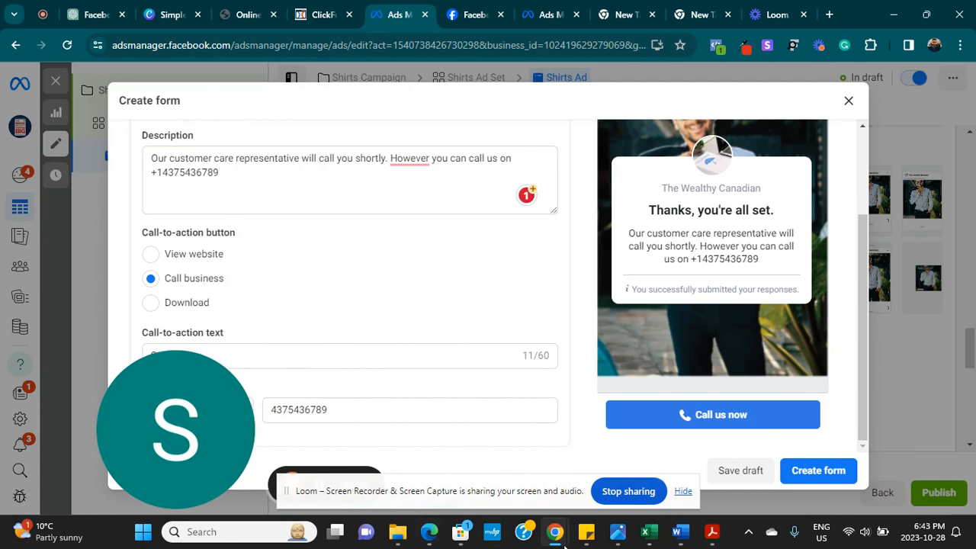
- Add an optional consent checkbox reading 'We will not use your information for spam'
left_click(835, 469)
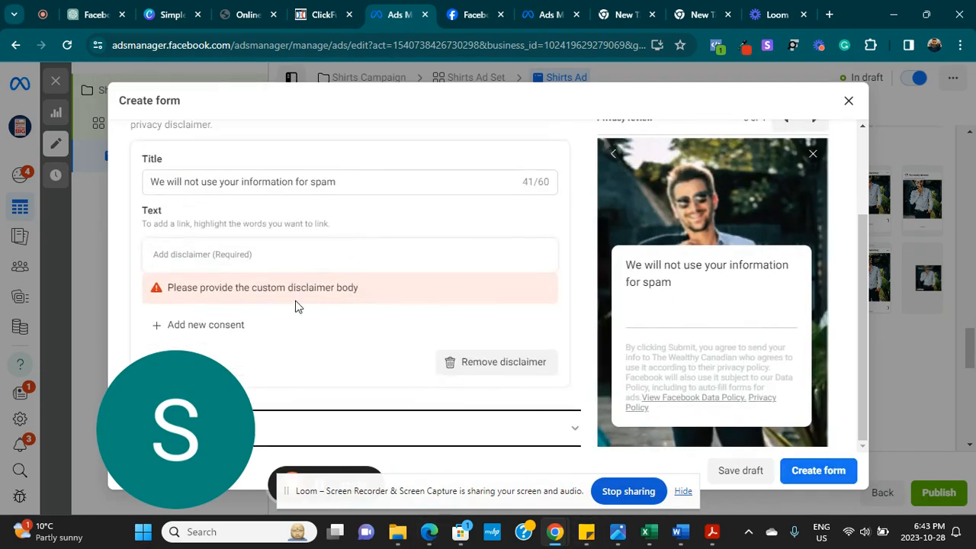
left_click(221, 333)
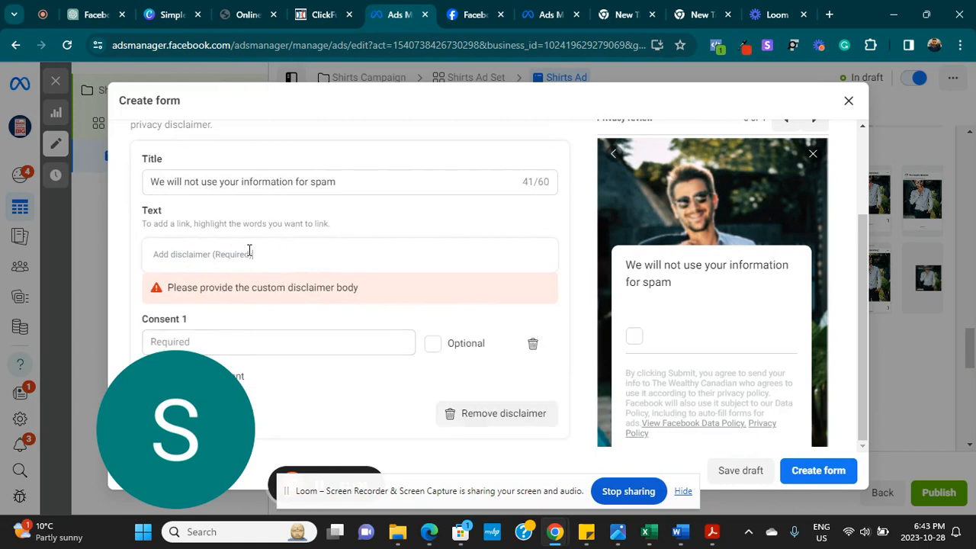
left_click_drag(360, 181, 54, 198)
key("ctrl+c")
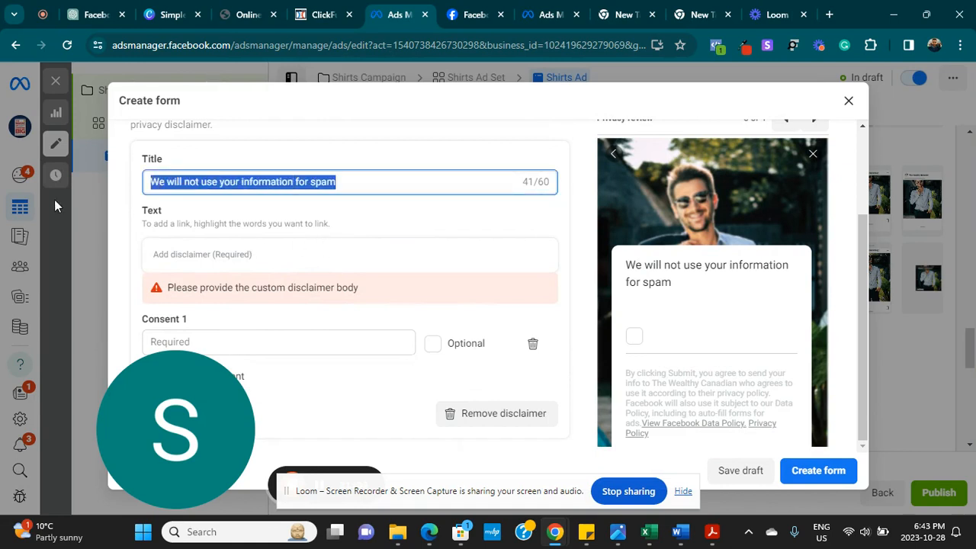
left_click(245, 336)
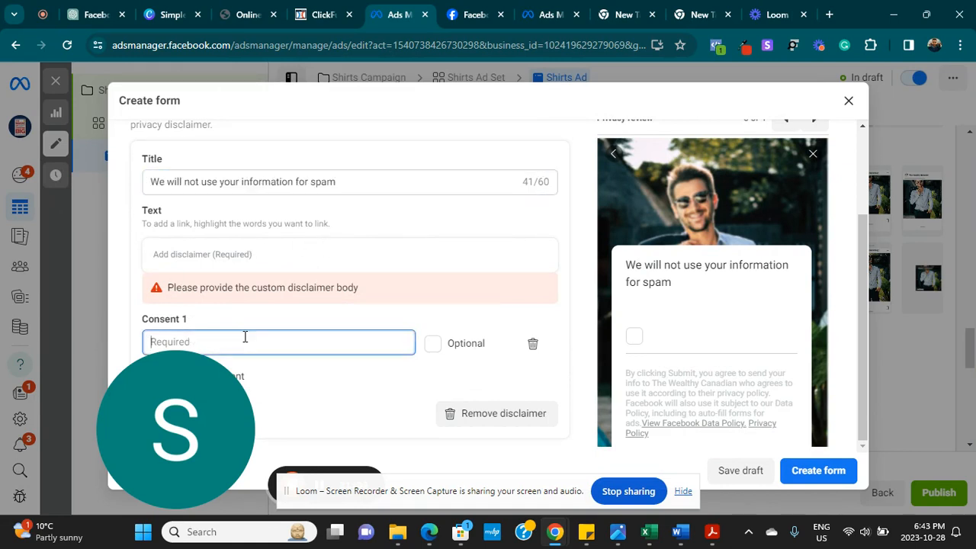
key("ctrl+v")
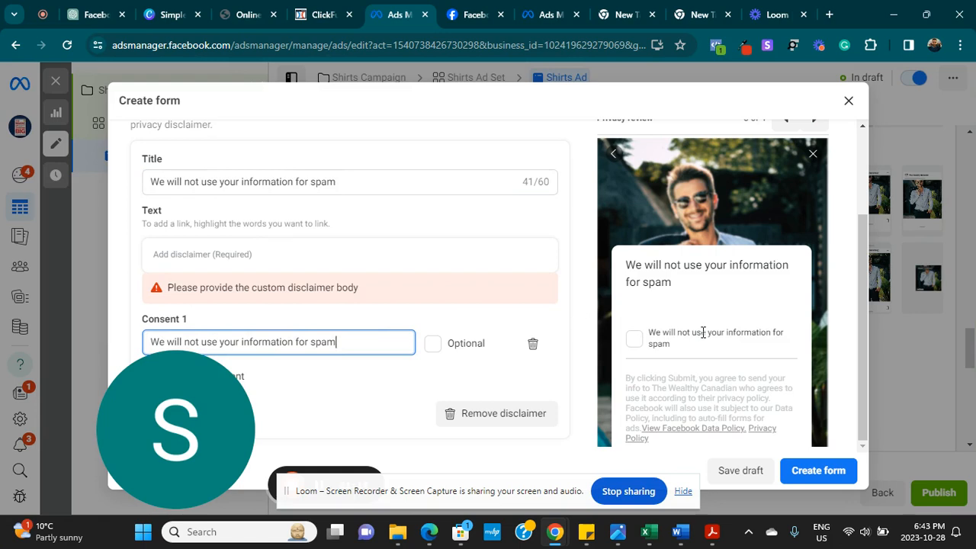
left_click_drag(859, 299, 305, 355)
left_click_drag(225, 391, 750, 461)
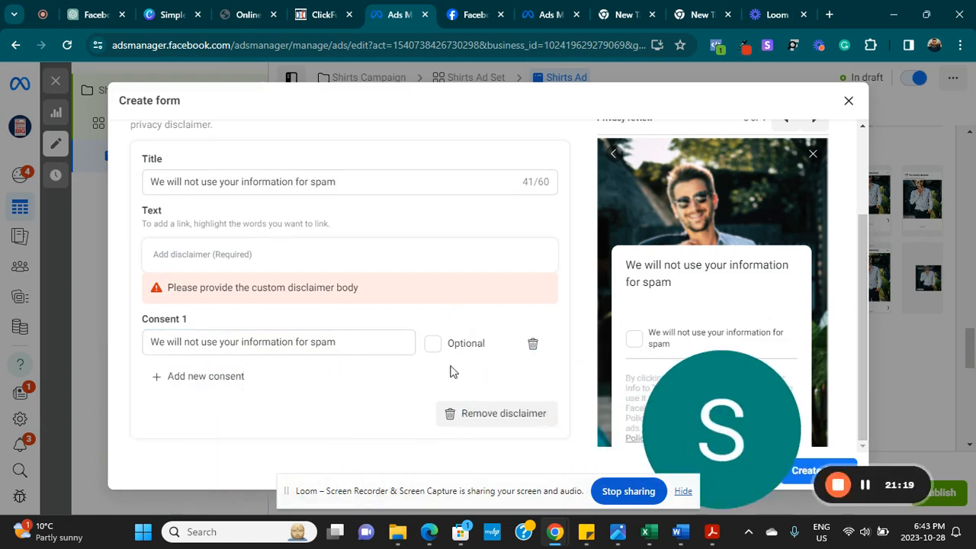
left_click(433, 344)
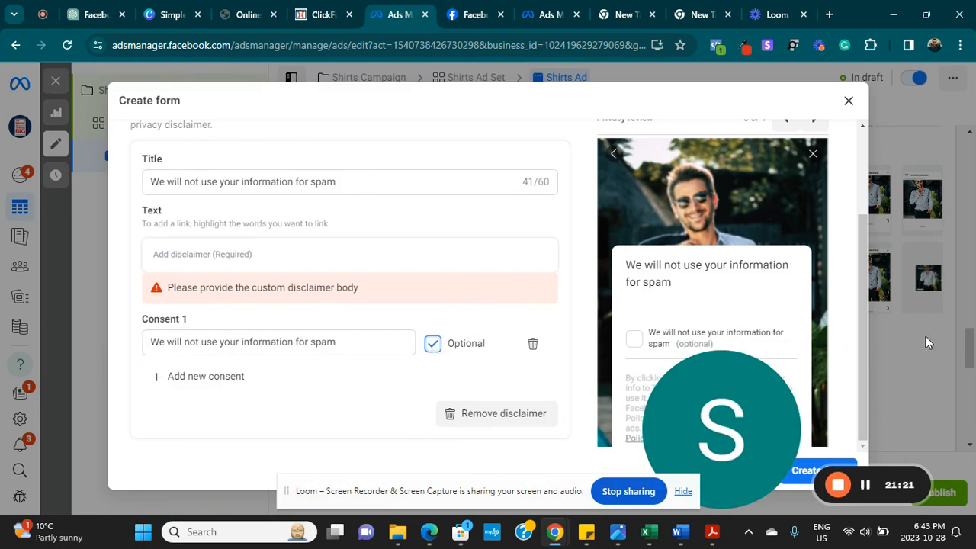
- Paste the spam assurance into the disclaimer body and create the form
left_click(973, 410)
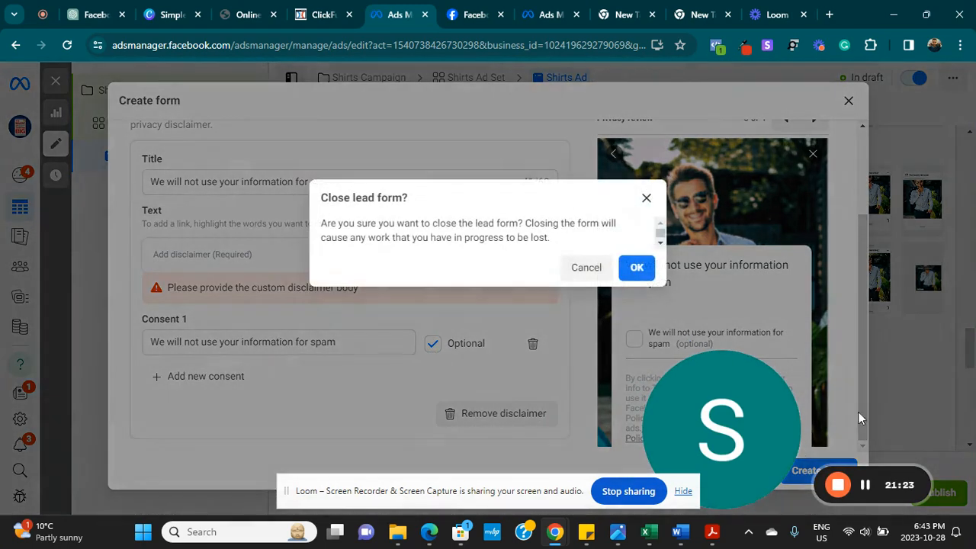
left_click(586, 267)
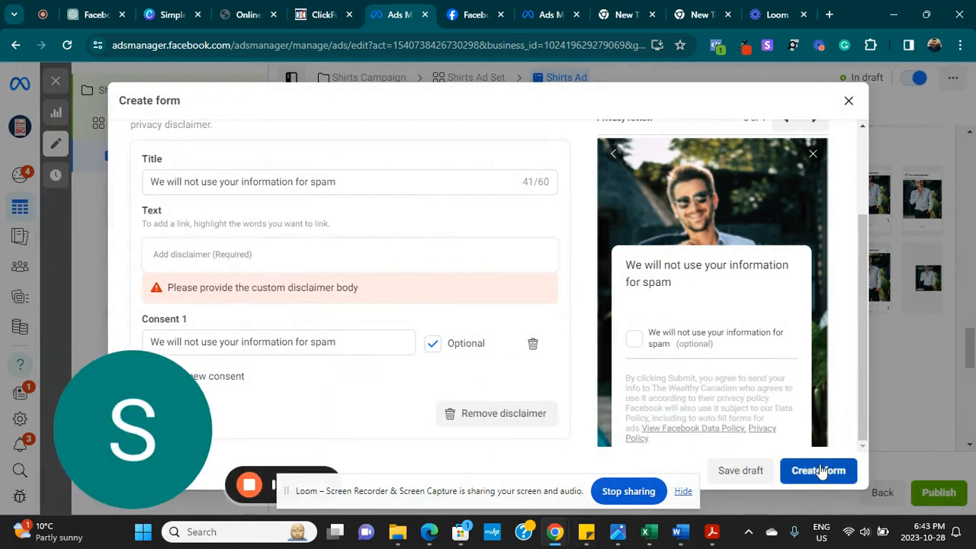
left_click(289, 254)
key("ctrl+v")
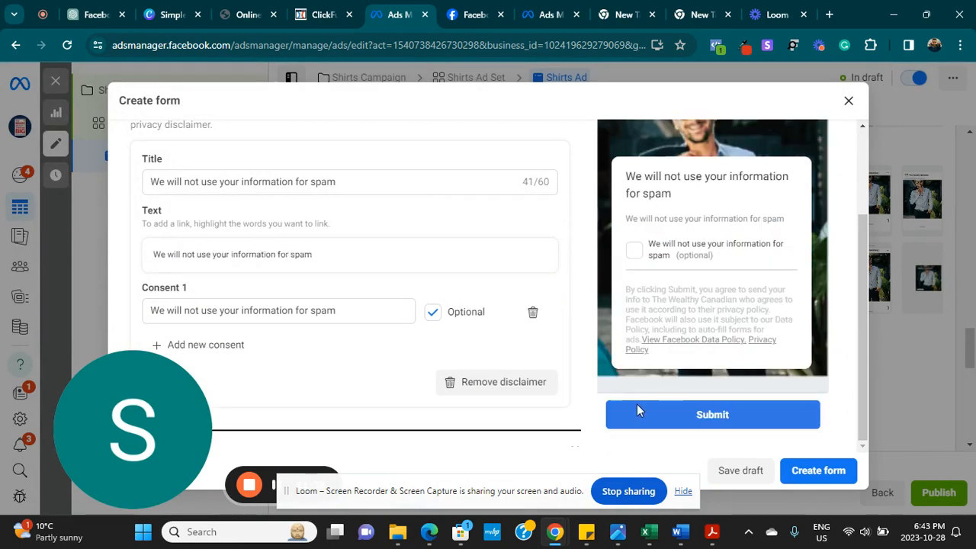
left_click(815, 471)
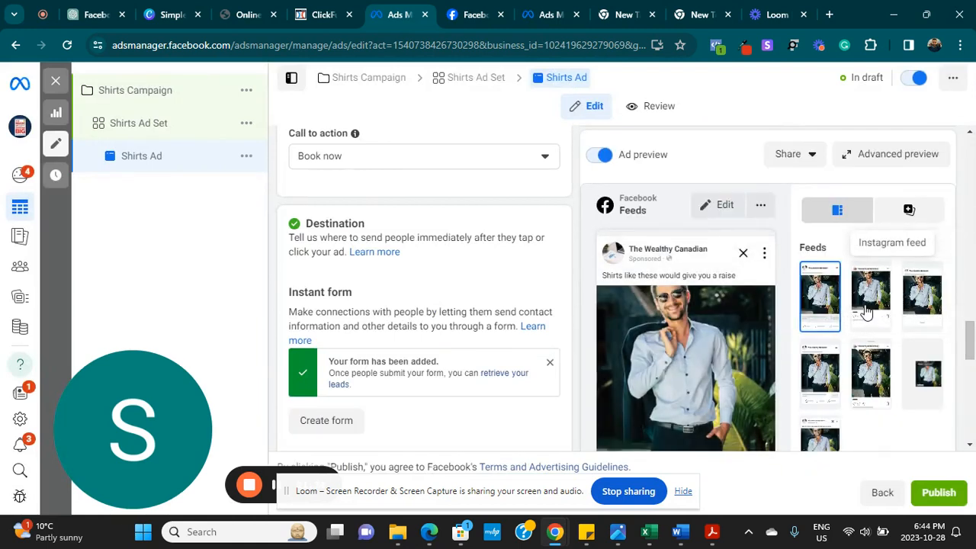
- Preview the ad in Instagram feed, Facebook Marketplace, Facebook video feeds and Instagram Explore
left_click(878, 302)
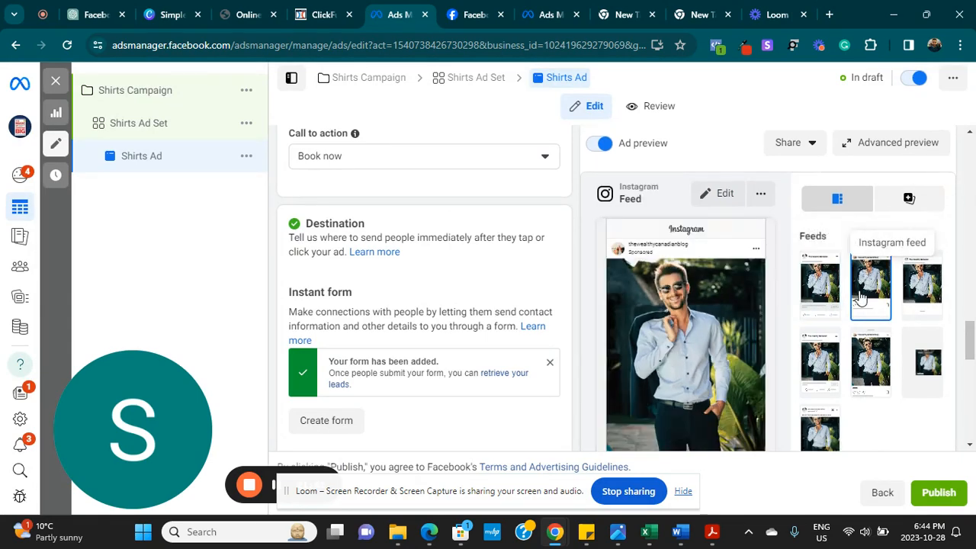
left_click(923, 283)
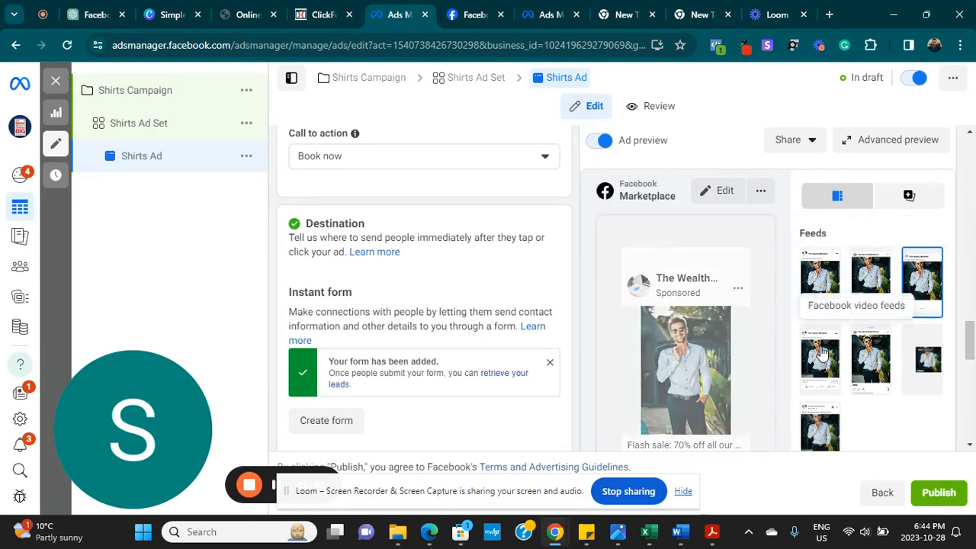
left_click(836, 358)
left_click(870, 360)
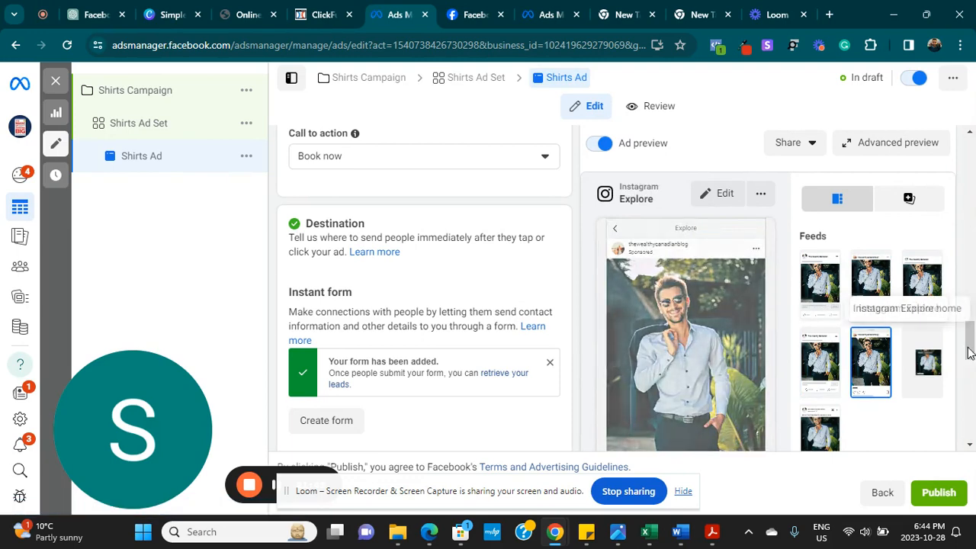
left_click_drag(972, 347, 971, 436)
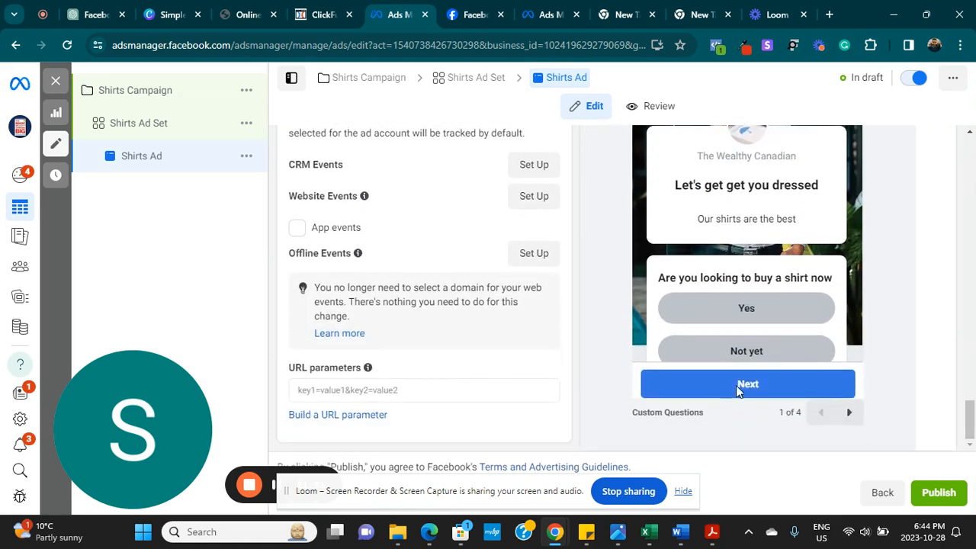
- Step the form preview through to the thank-you page and publish the Shirts Ad
left_click(848, 414)
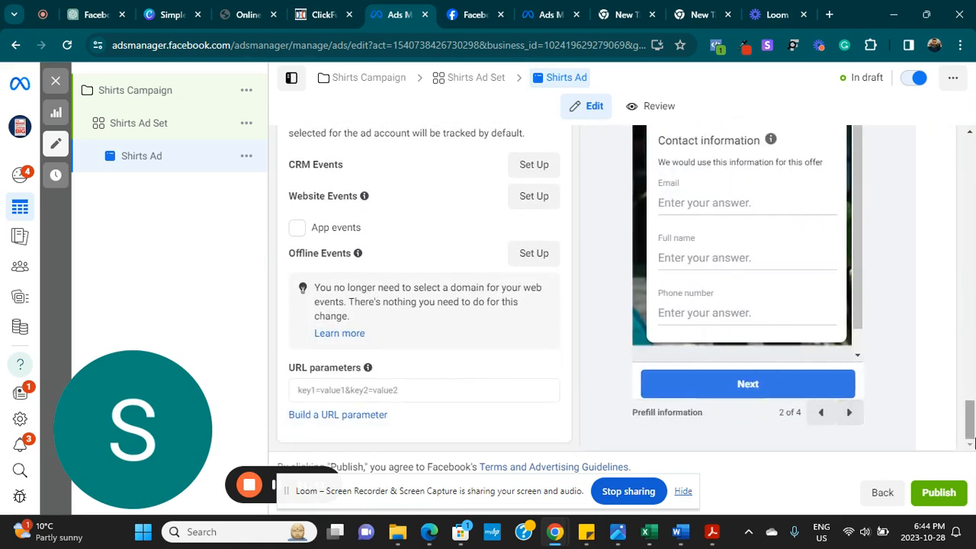
left_click_drag(970, 442, 971, 424)
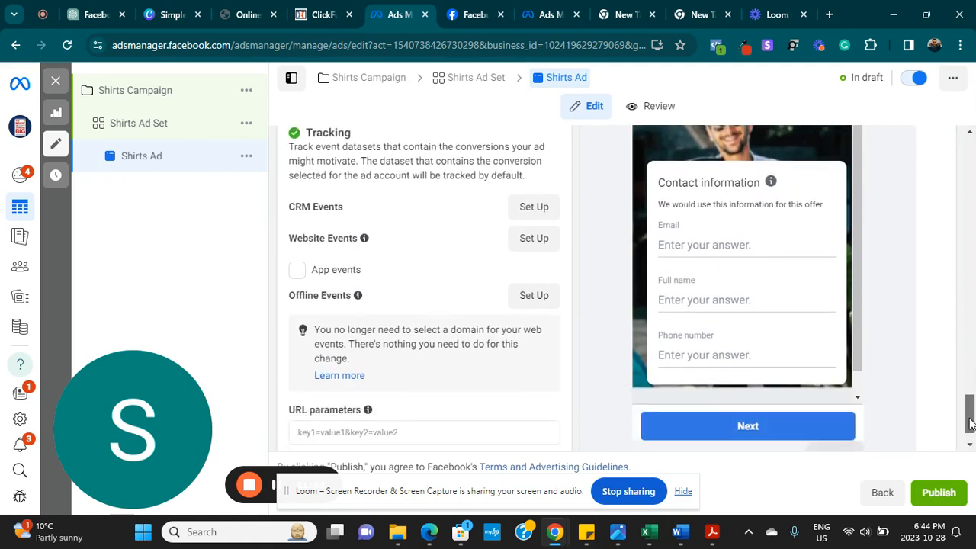
mouse_move(971, 425)
left_mouse_down()
mouse_move(971, 443)
mouse_move(970, 403)
mouse_move(971, 416)
left_mouse_up()
left_click(848, 414)
left_click(848, 414)
left_click(850, 443)
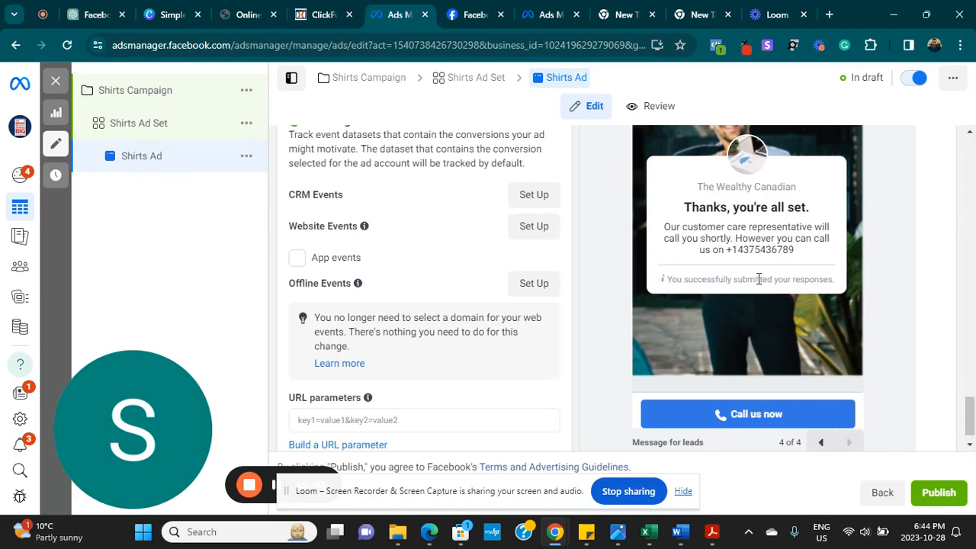
left_click(940, 496)
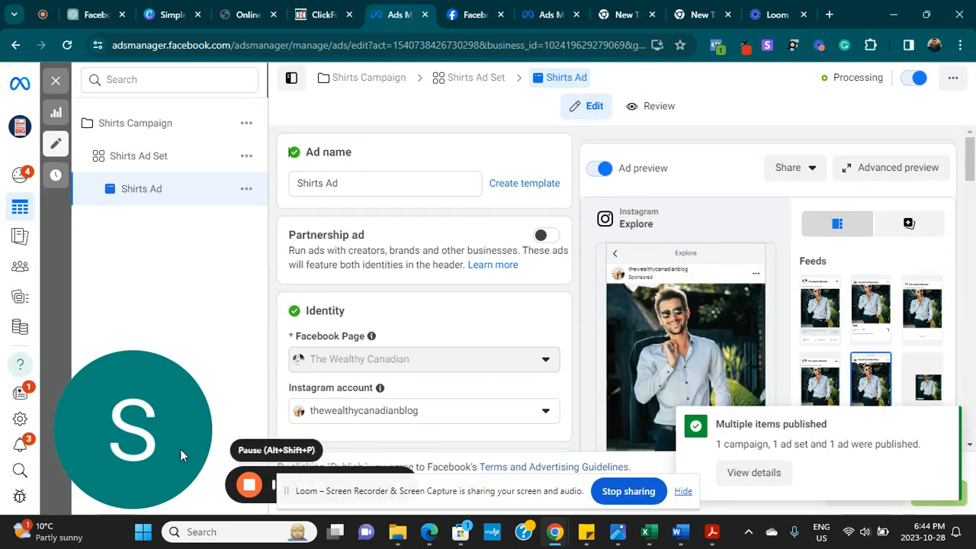
- Return to the Campaigns overview with Shirts Campaign listed at the top
left_click_drag(273, 485, 473, 200)
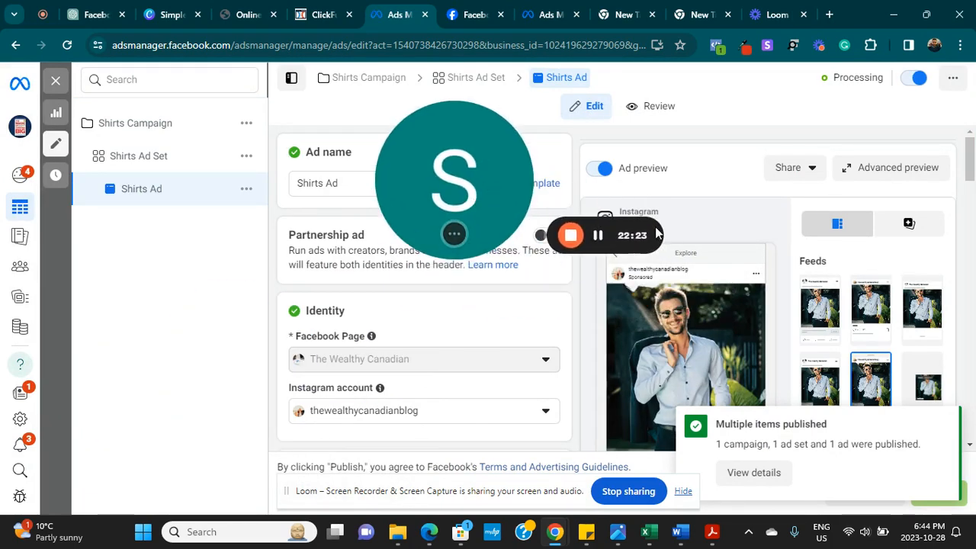
left_click(598, 238)
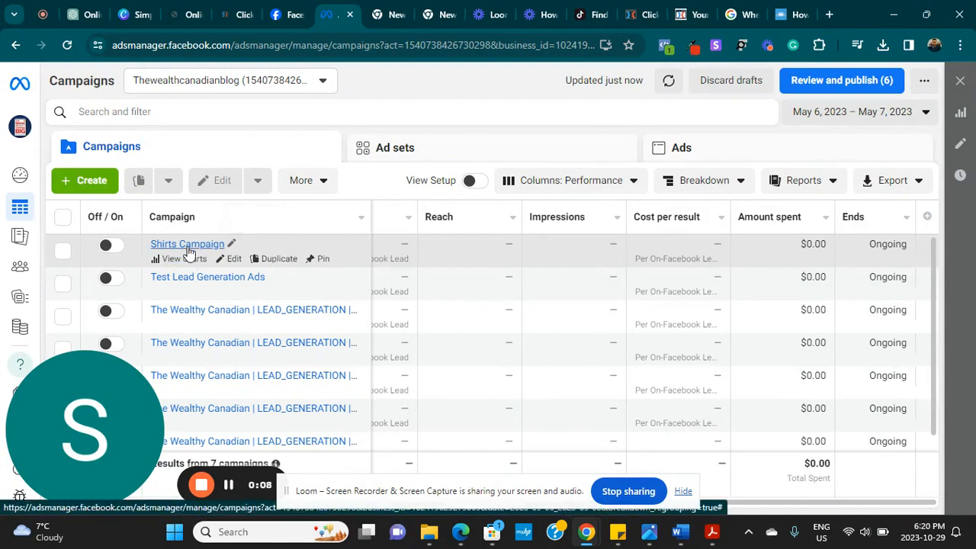
- From the Ads tab, select Ad 1 and download its 5 leads as a CSV file
left_click(678, 147)
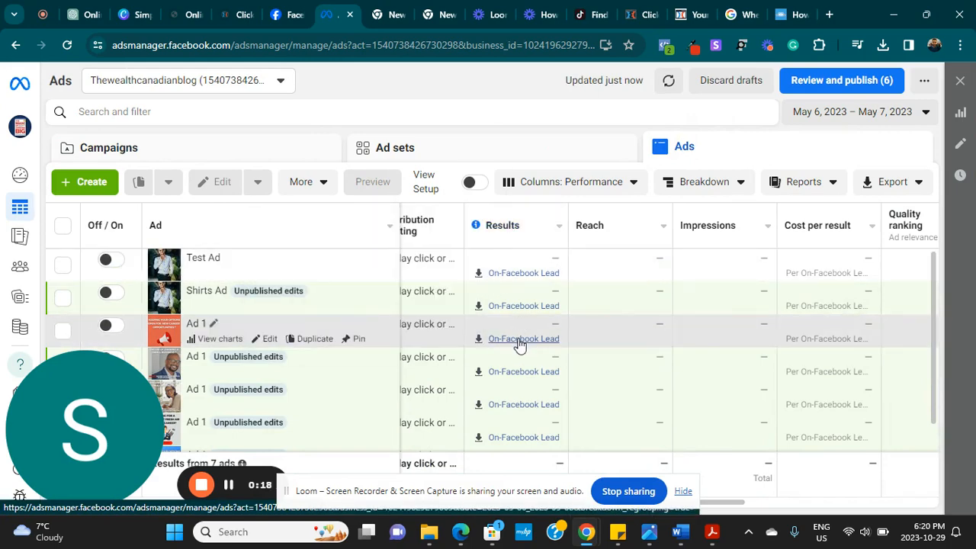
left_click(518, 345)
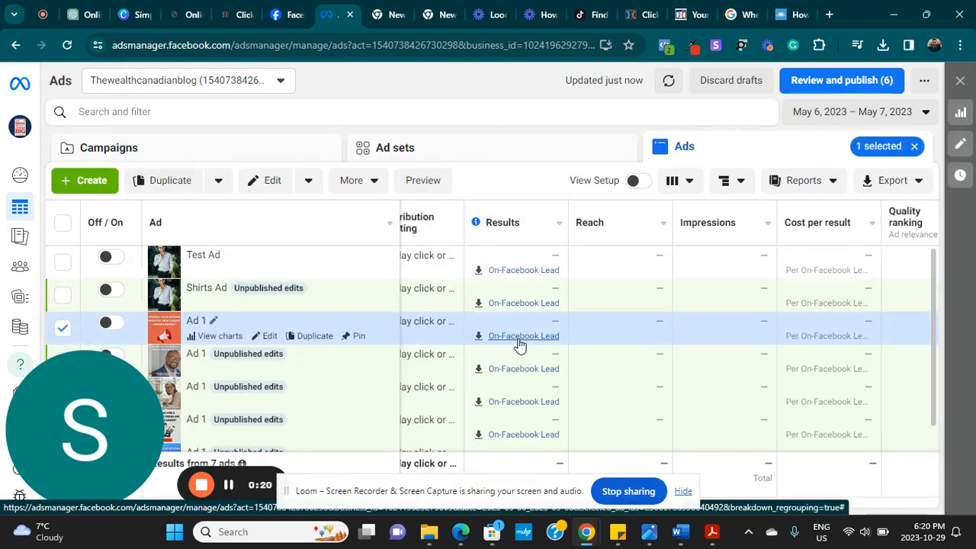
left_click(518, 340)
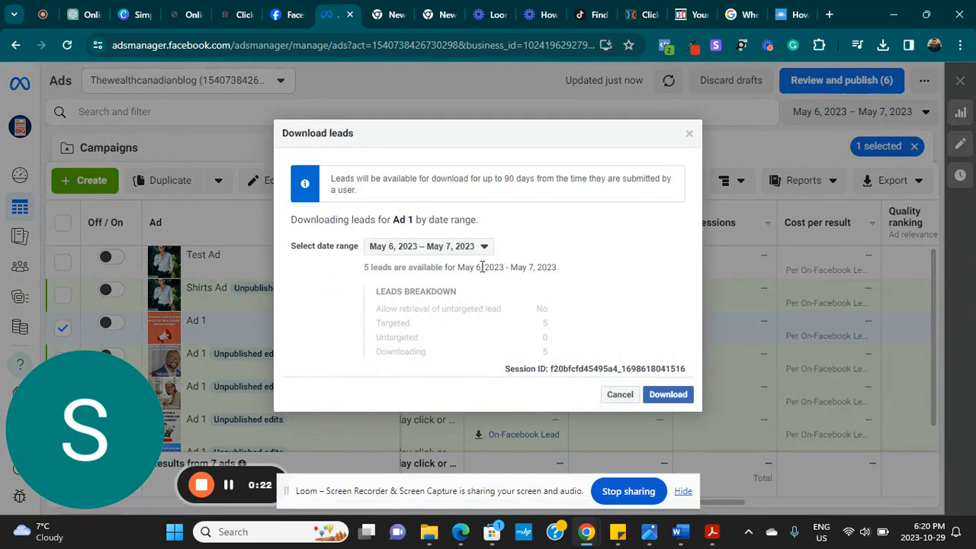
left_click(666, 393)
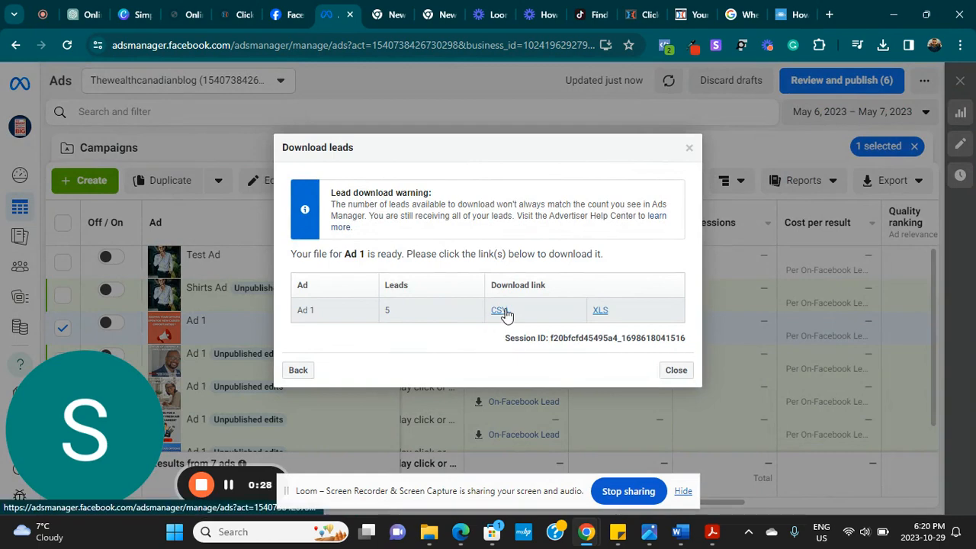
left_click(676, 370)
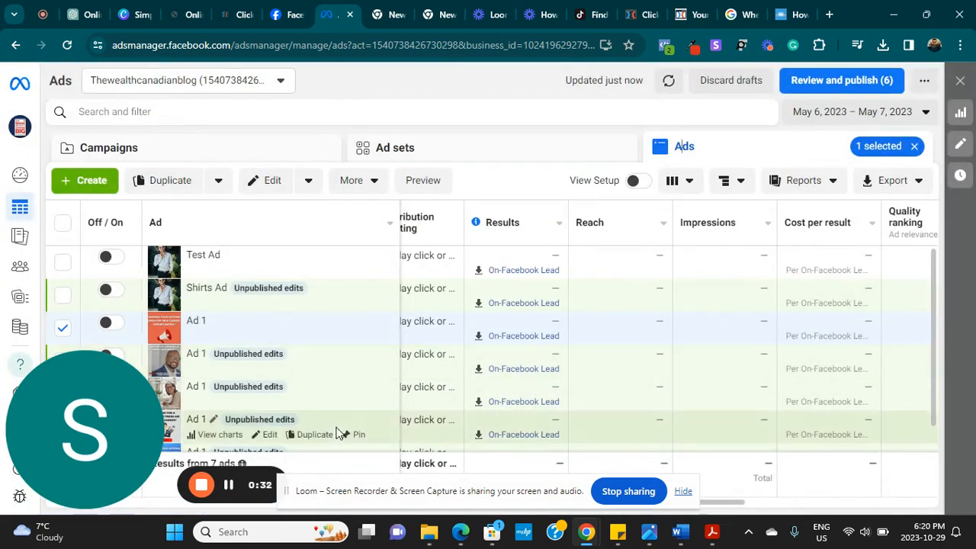